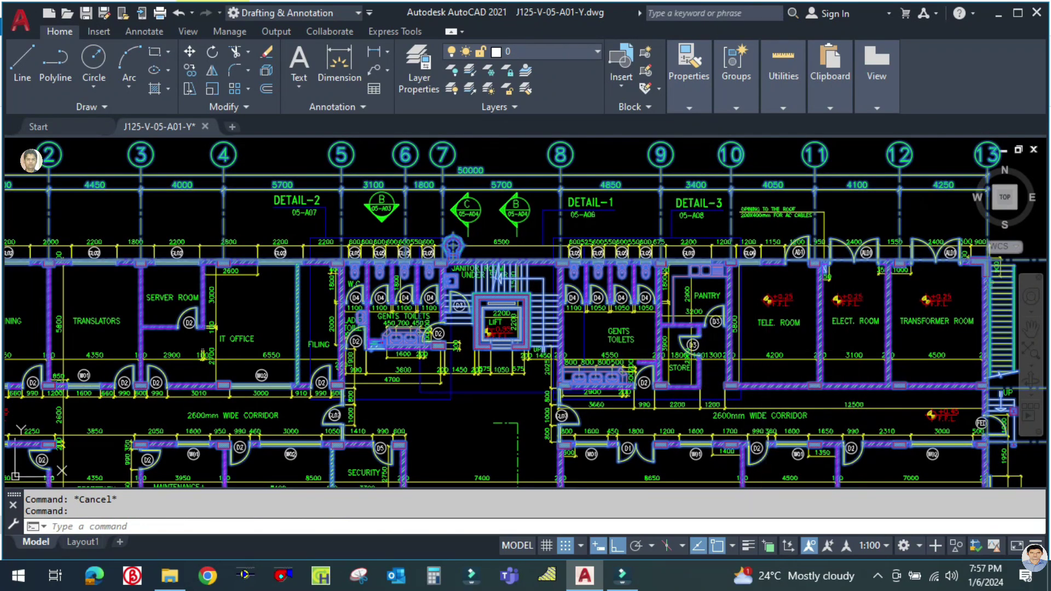
- Copy the D4 door tag in the first cubicle of the right-hand gents toilets to just above the original
scroll(645, 359, up, 2)
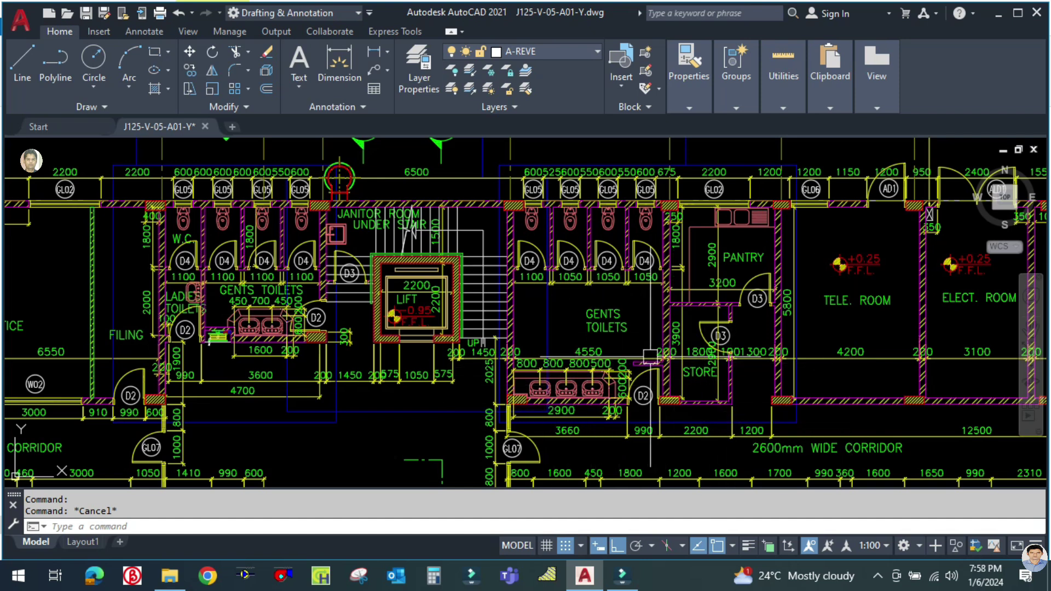
drag(847, 356, 833, 363)
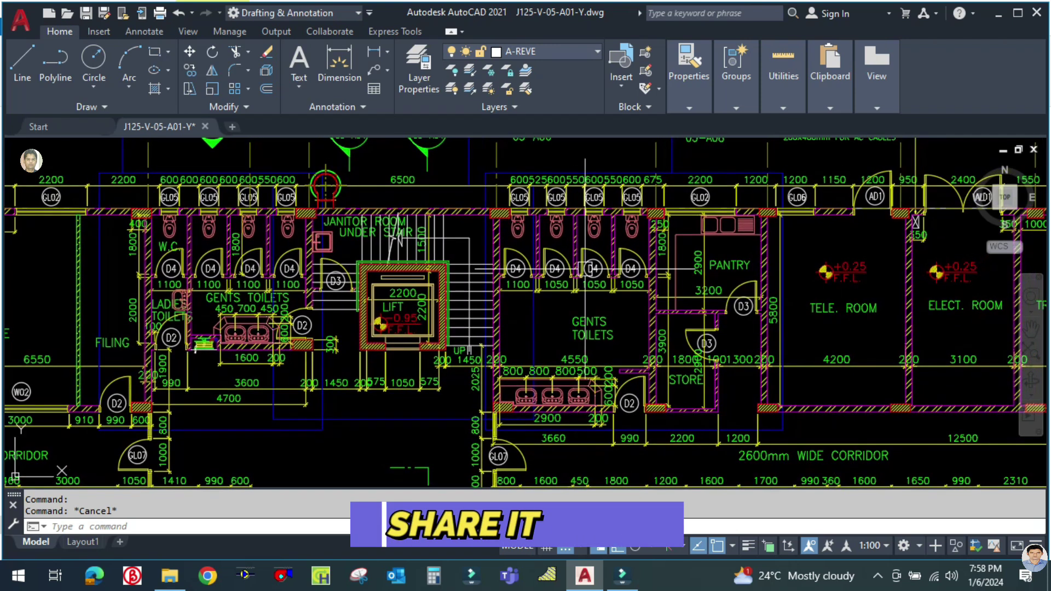
scroll(560, 242, up, 2)
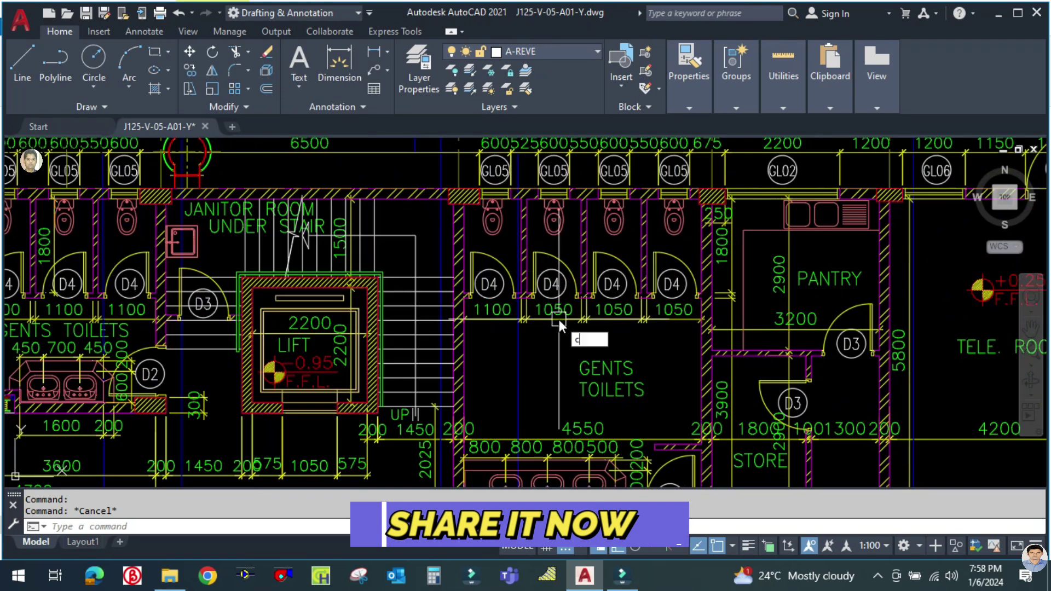
text(i)
key(BackSpace)
text(o)
key(Return)
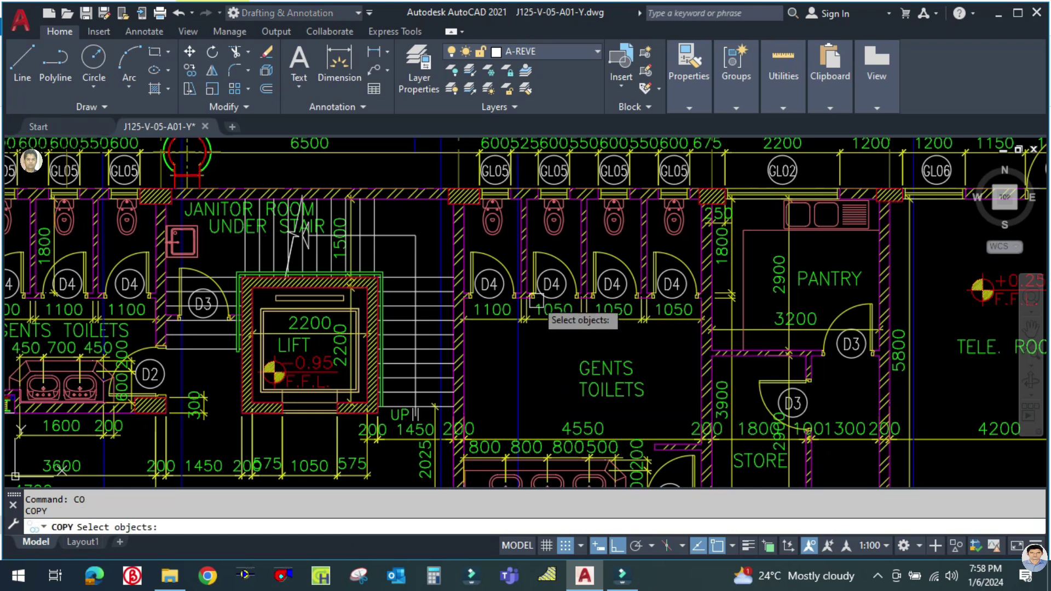
click(497, 287)
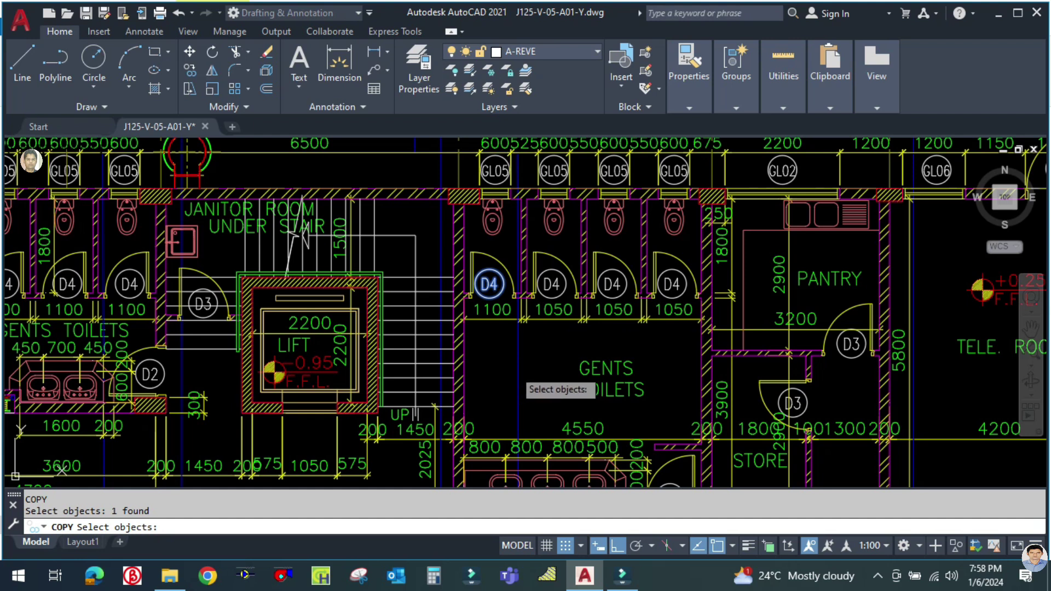
key(Return)
click(514, 369)
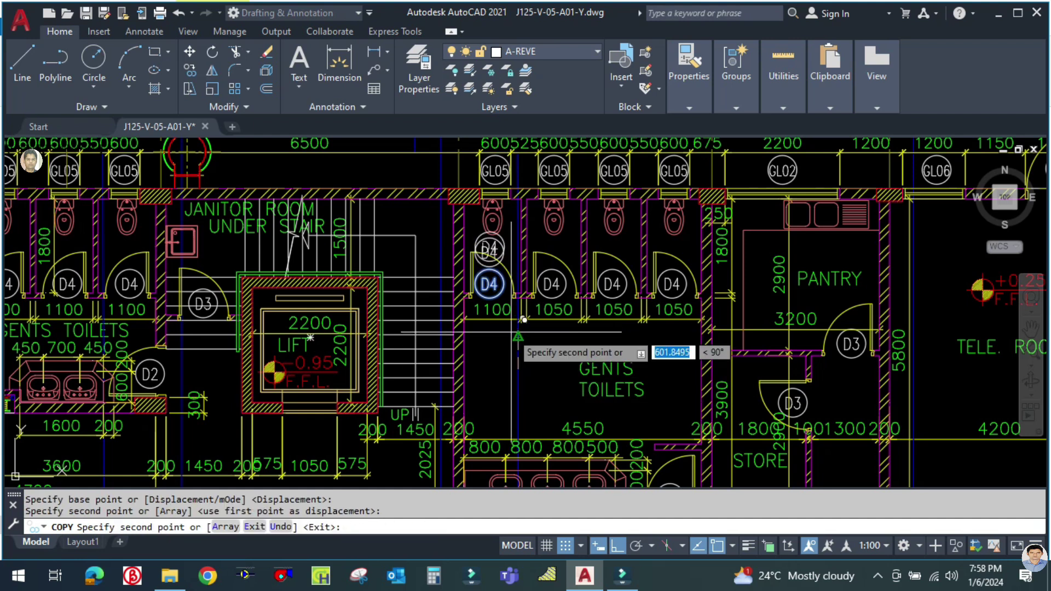
key(Escape)
- Check the copied D4 tag's attributes without changing them and erase the copy
scroll(495, 260, up, 2)
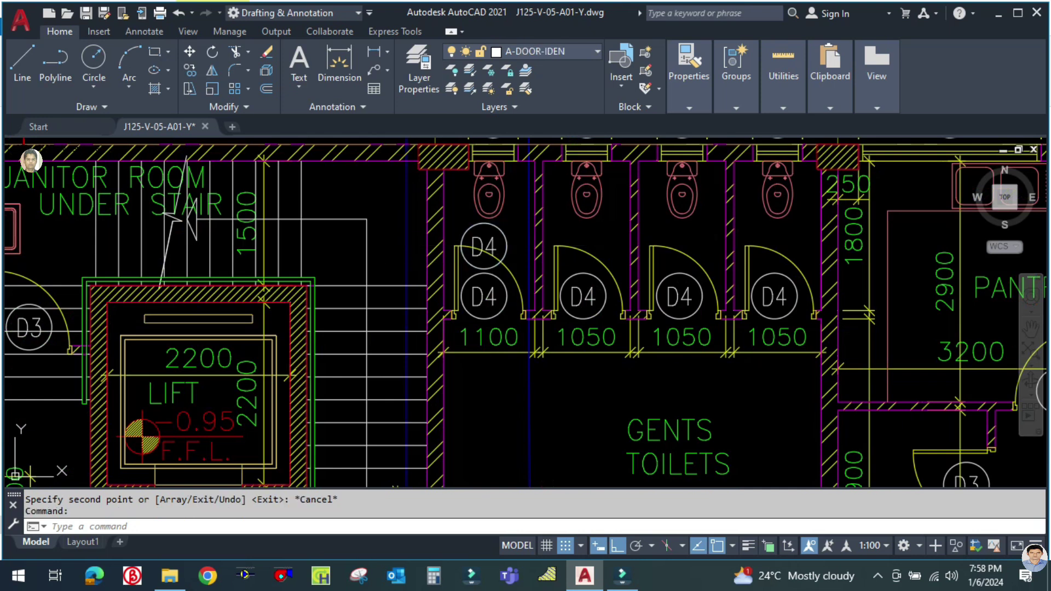
double_click(493, 244)
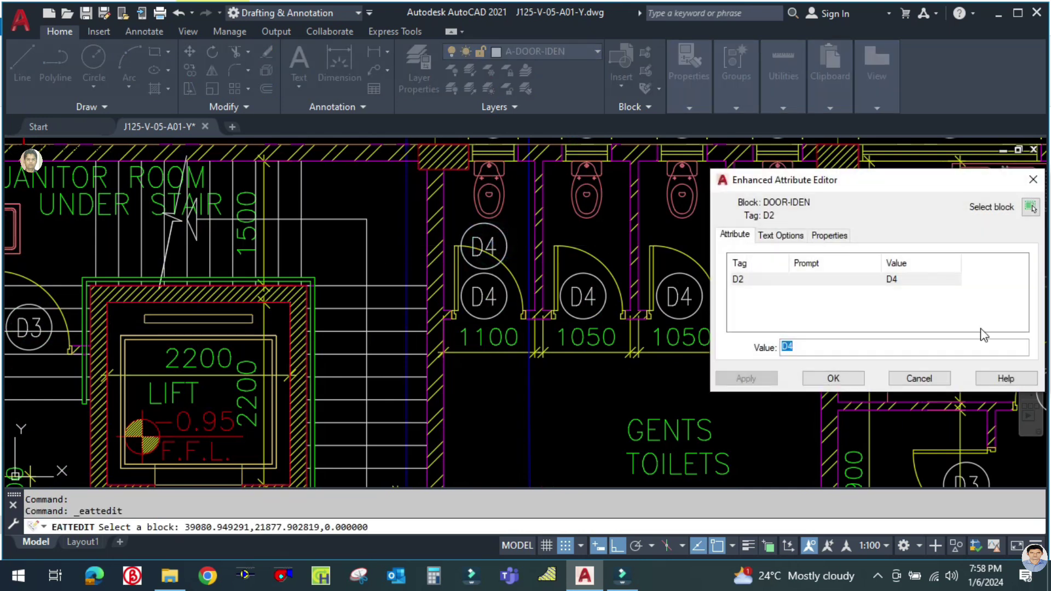
click(919, 379)
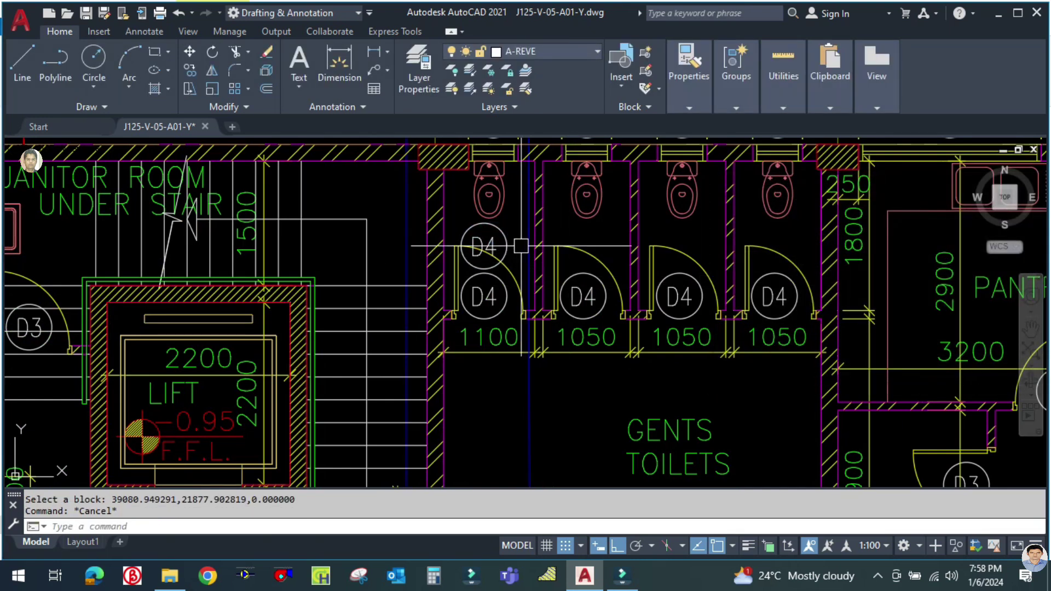
text(E)
key(Return)
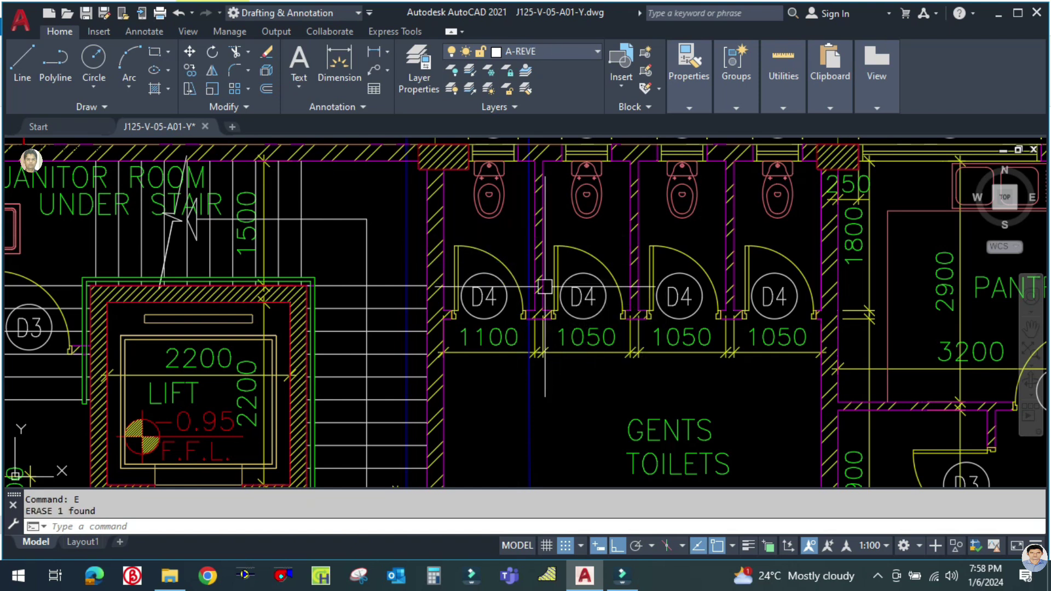
key(Escape)
key(Escape)
- Copy the PANTRY room label into the first cubicle of the gents toilets beside the lift
scroll(514, 377, down, 2)
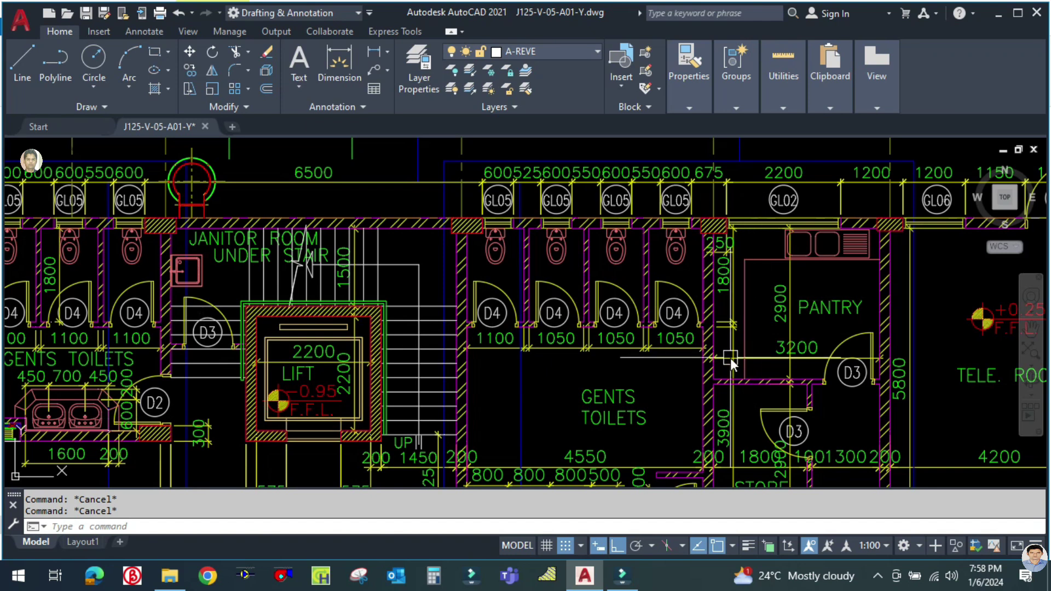
text(o)
key(Return)
click(833, 302)
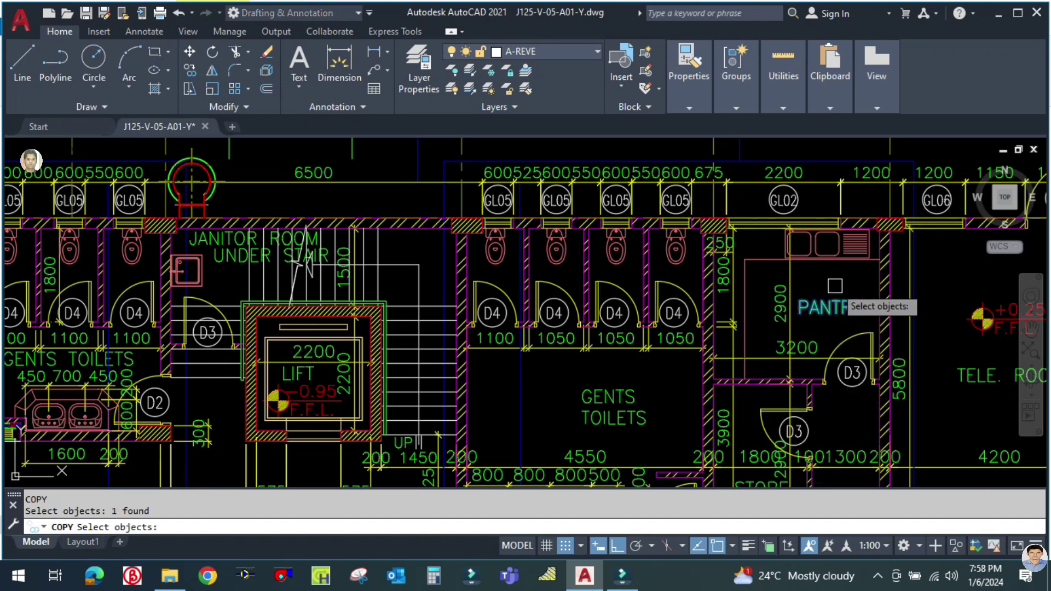
key(Return)
click(851, 285)
scroll(532, 279, up, 2)
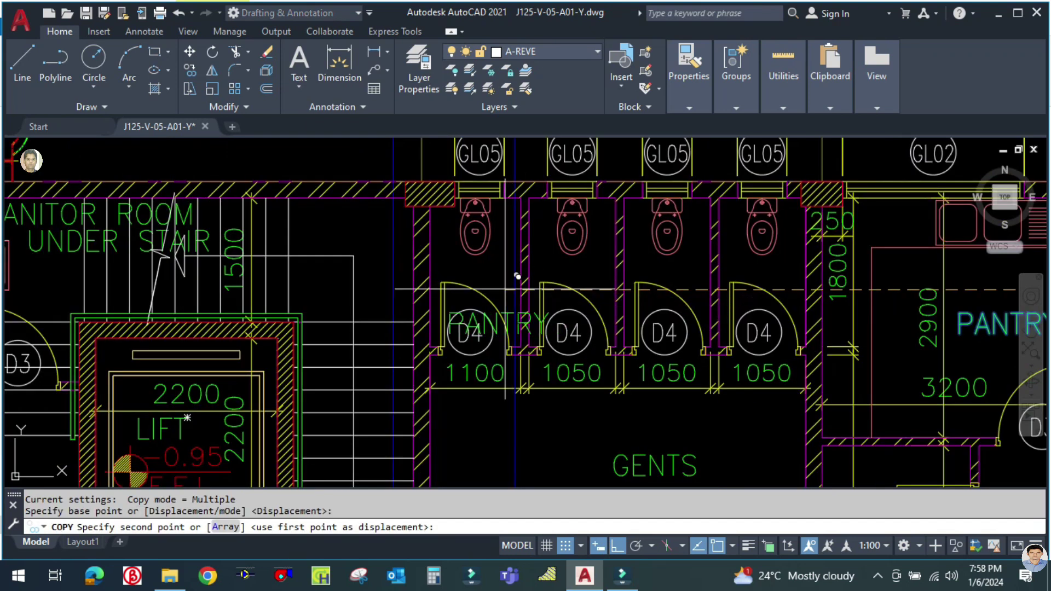
click(502, 270)
key(Escape)
- Move the copied PANTRY label straight up so it sits between the toilet and the door swing
text(m)
key(Return)
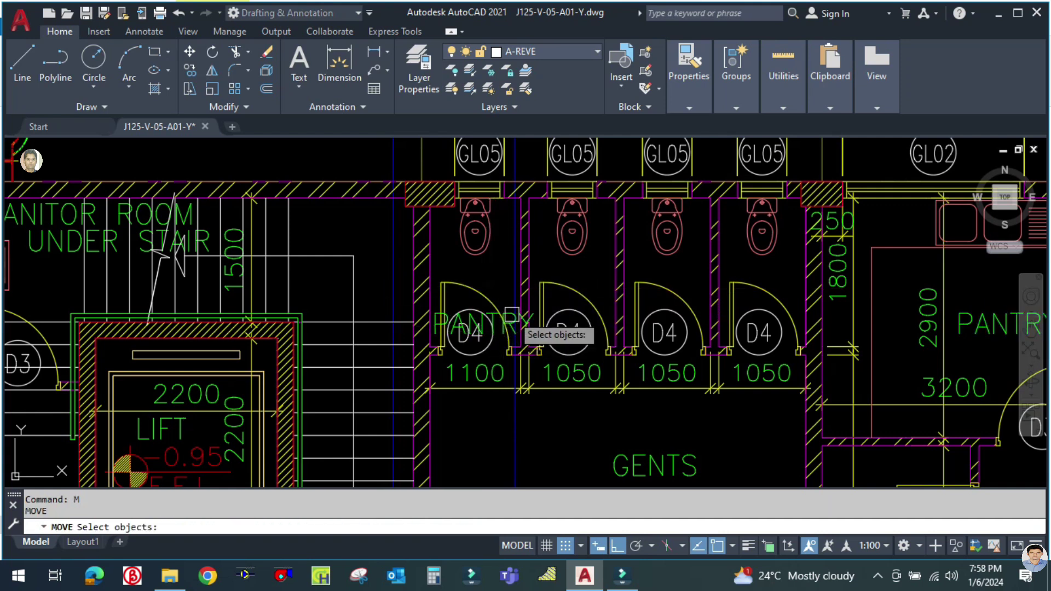
scroll(502, 316, up, 2)
click(502, 318)
scroll(503, 320, down, 4)
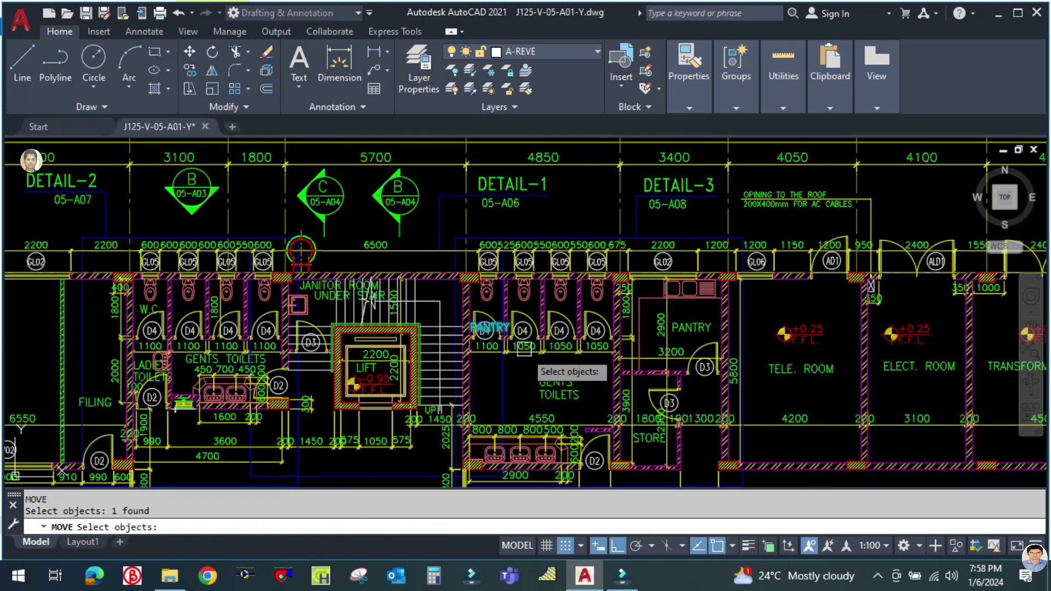
scroll(500, 336, up, 3)
key(Return)
click(531, 429)
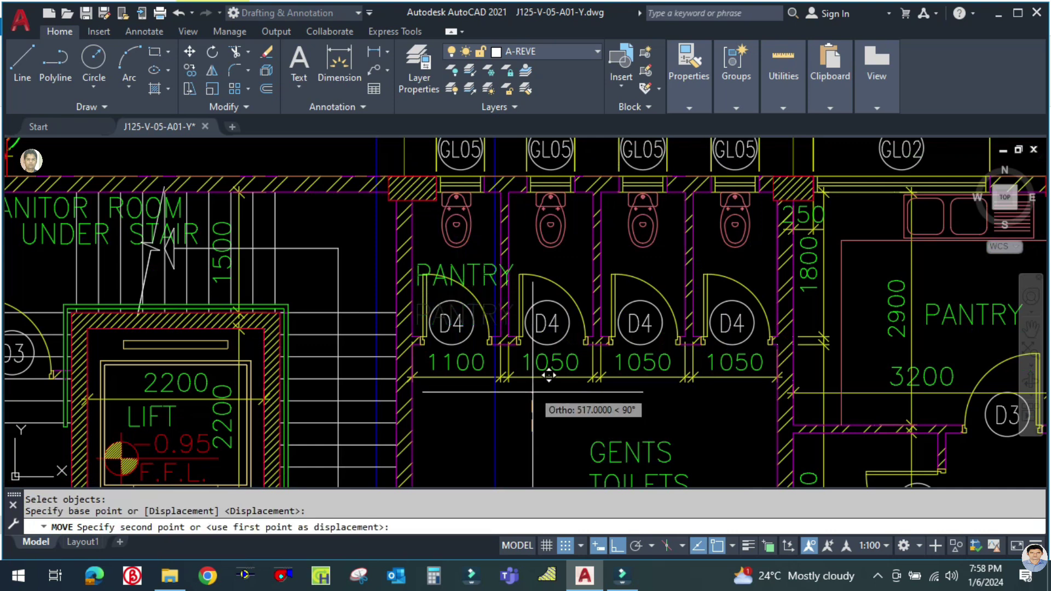
click(531, 382)
key(Escape)
- Change the copied label in the first cubicle to T1
click(465, 265)
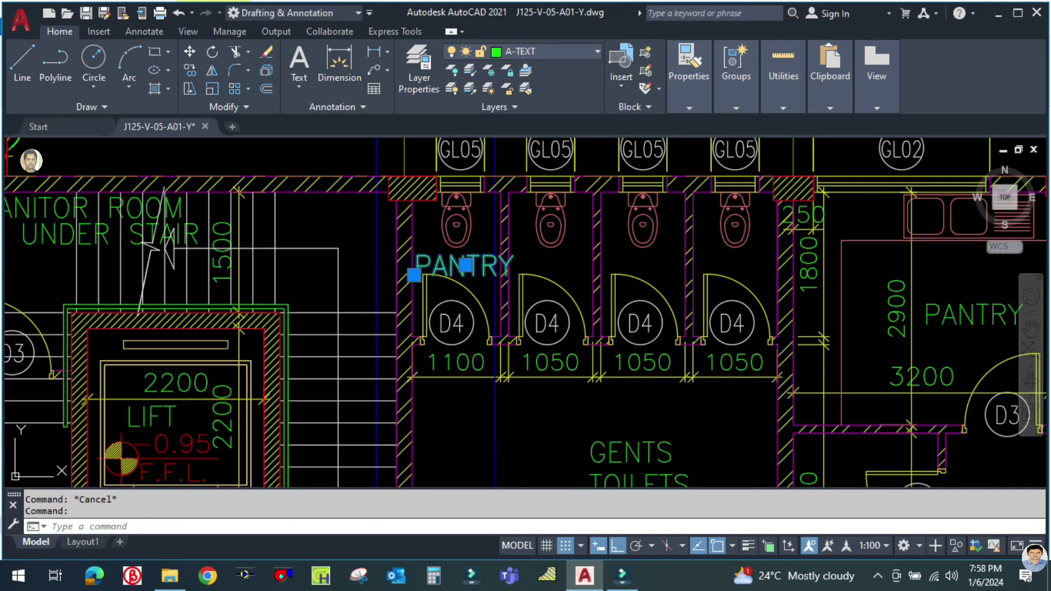
double_click(469, 264)
key(Caps_Lock)
text(T1)
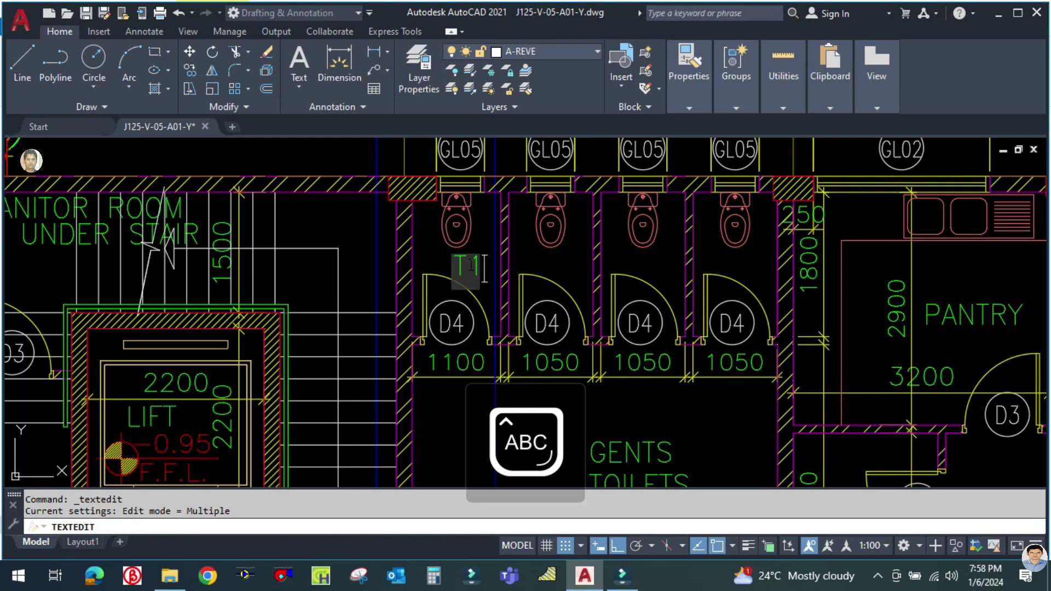
click(514, 250)
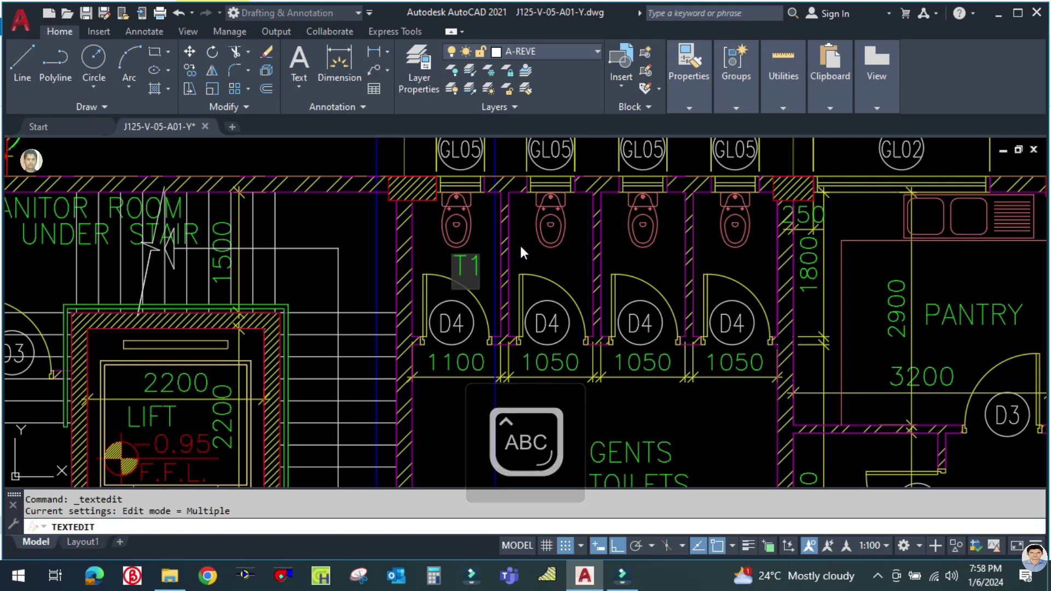
key(Escape)
- Copy the T1 label horizontally into the second, third and fourth cubicles
text(CO)
key(Return)
click(481, 268)
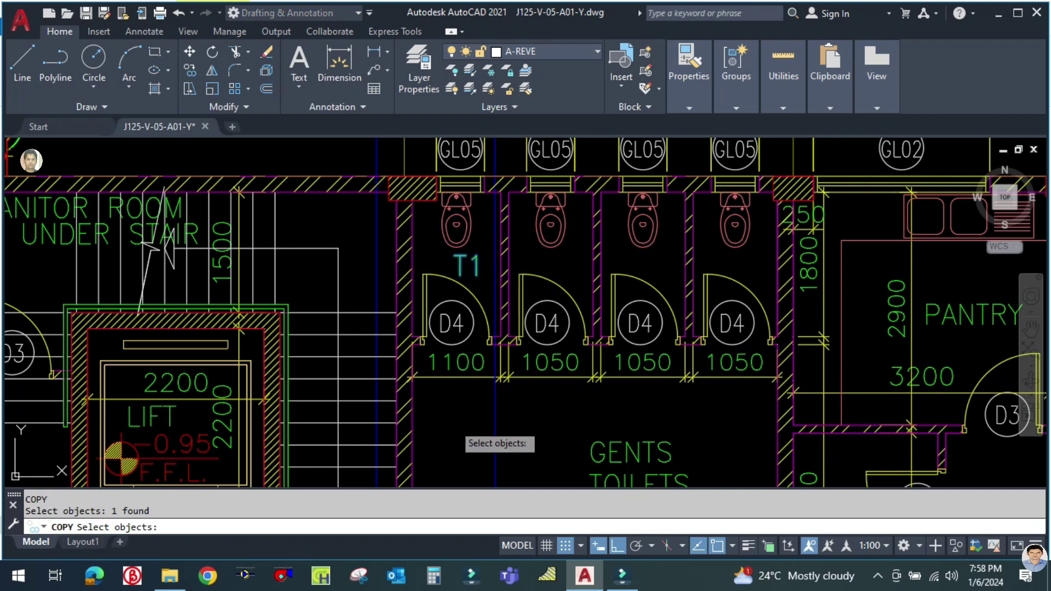
key(Return)
click(454, 421)
click(545, 414)
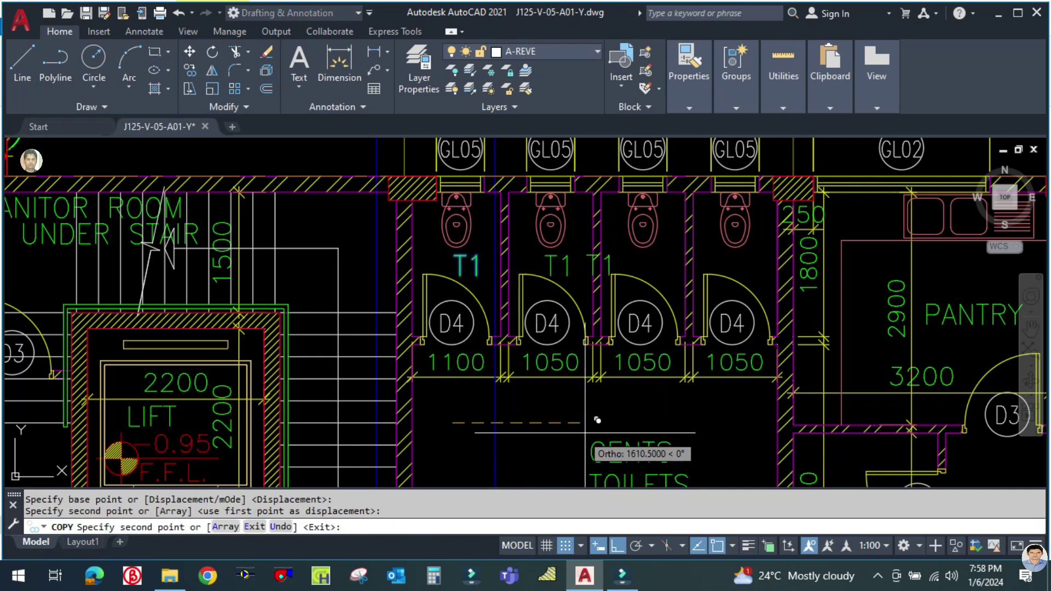
click(642, 415)
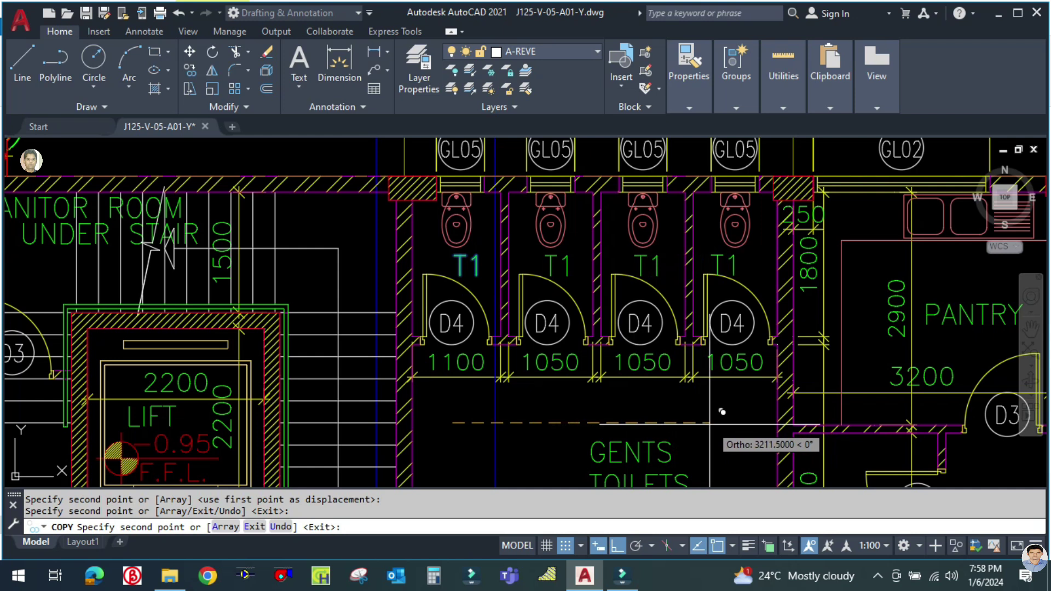
click(733, 411)
key(Escape)
- Change the label in the second cubicle to T2
scroll(536, 290, up, 3)
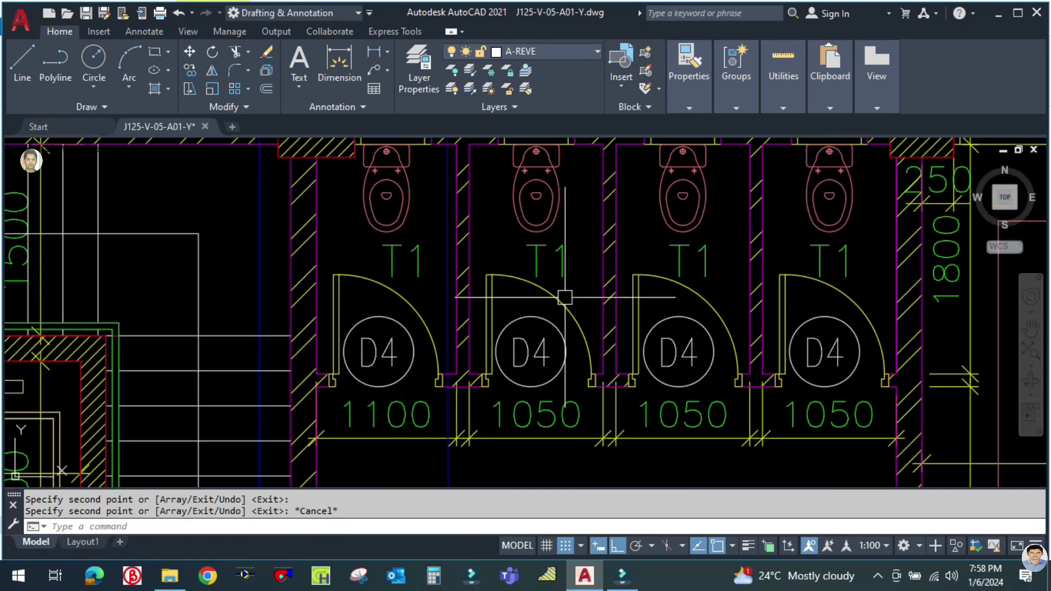
scroll(547, 328, down, 3)
click(550, 286)
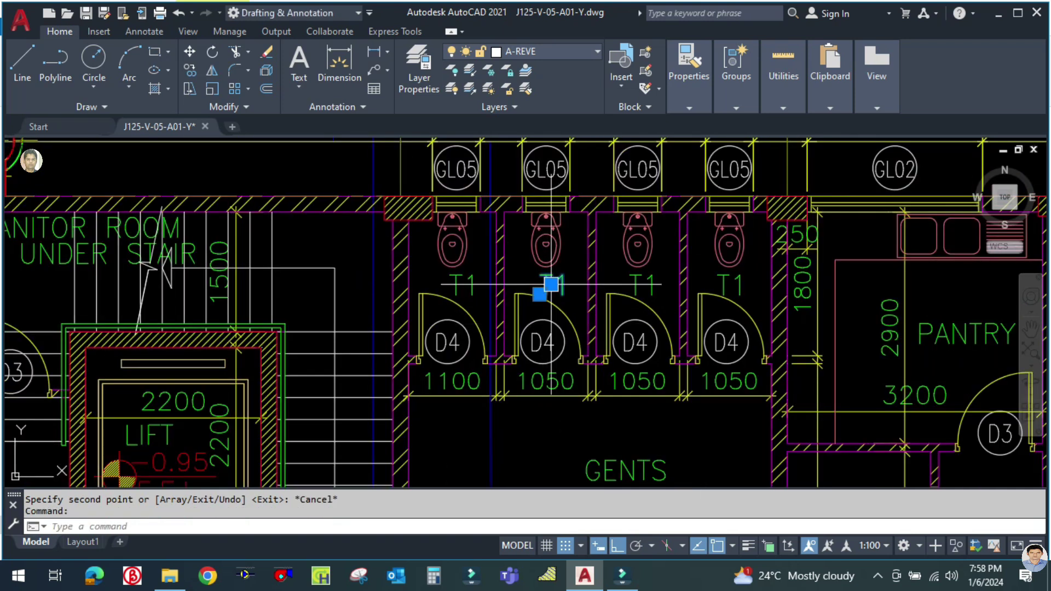
double_click(558, 286)
text(2)
click(626, 396)
key(Escape)
- Change the labels in the third and fourth cubicles to T3 and T4
double_click(647, 279)
text(T3)
click(696, 416)
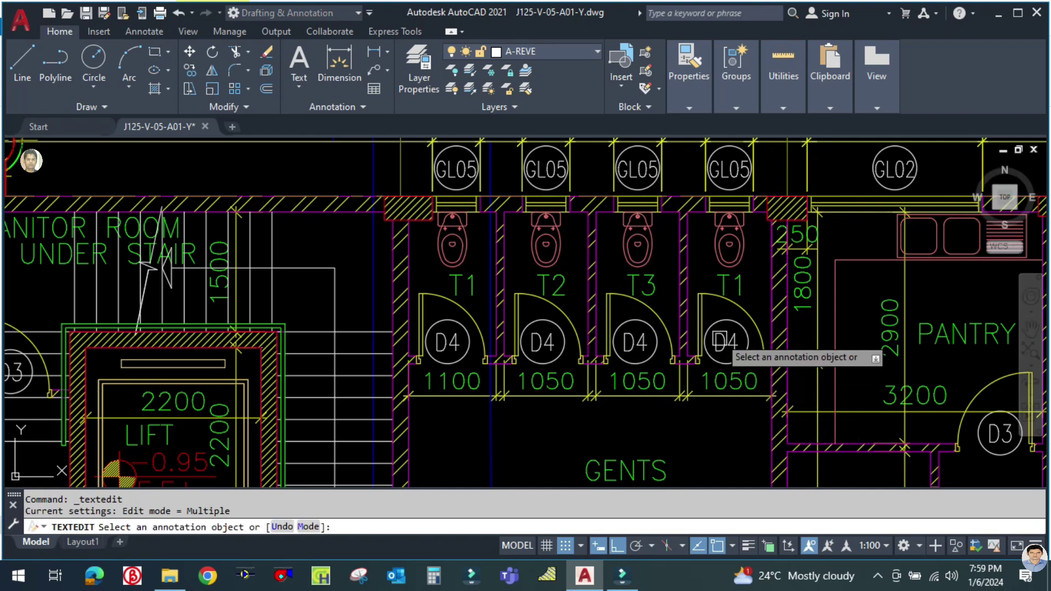
key(Escape)
double_click(726, 284)
text(T4)
click(734, 425)
key(Escape)
- Copy the T2 label straight down into the open area just above the GENTS TOILETS label
scroll(689, 394, down, 2)
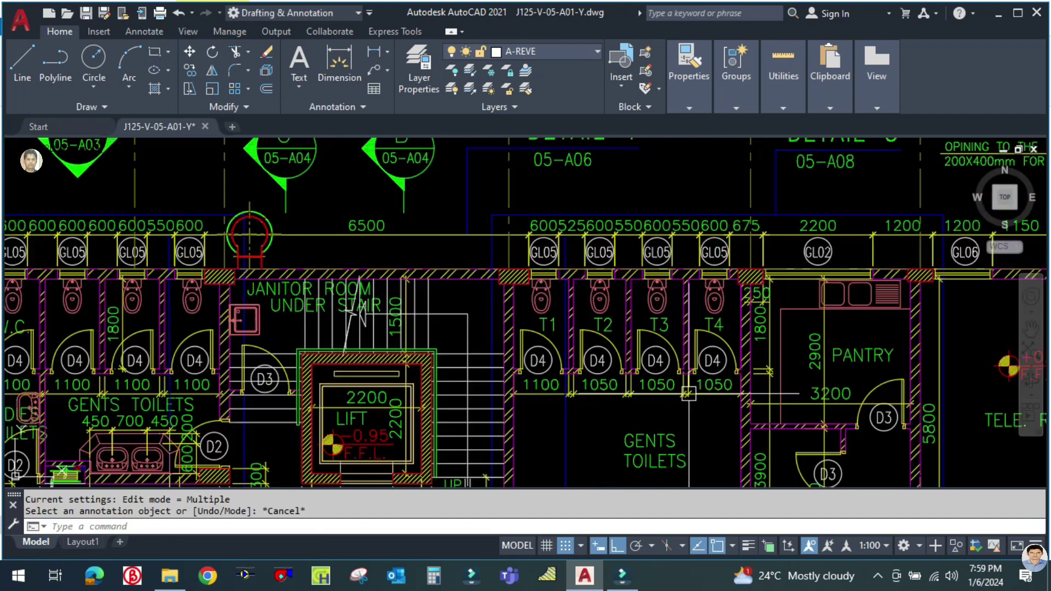
scroll(688, 394, down, 2)
scroll(612, 346, up, 2)
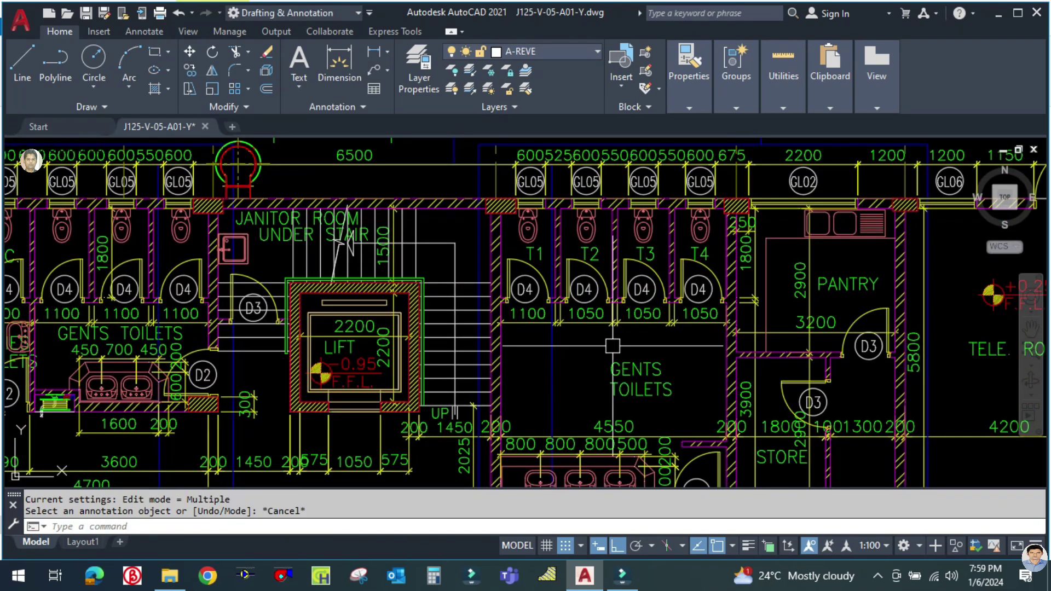
text(co)
key(Return)
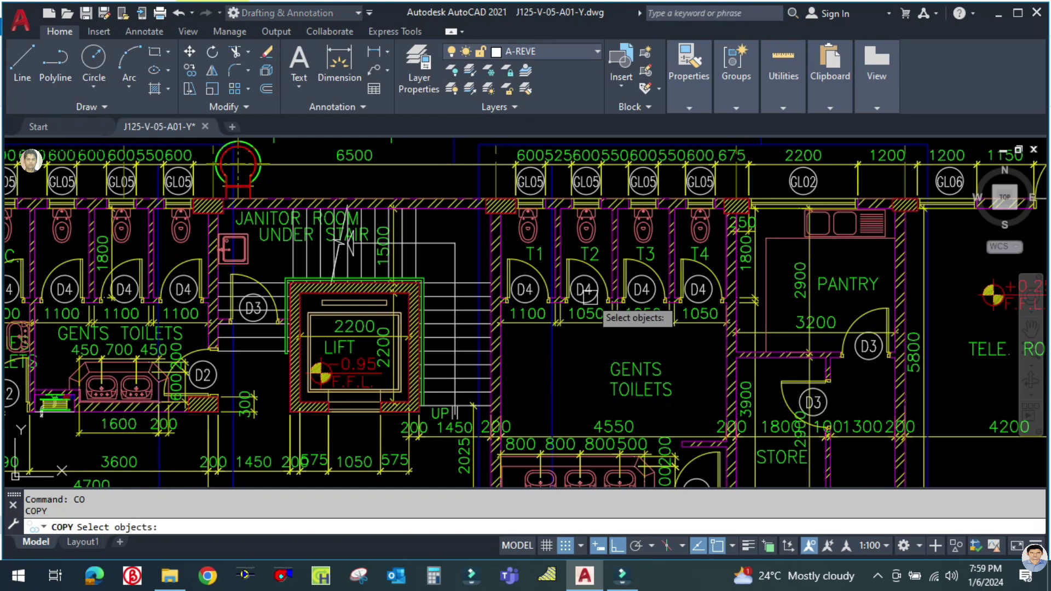
click(589, 254)
key(Return)
click(671, 324)
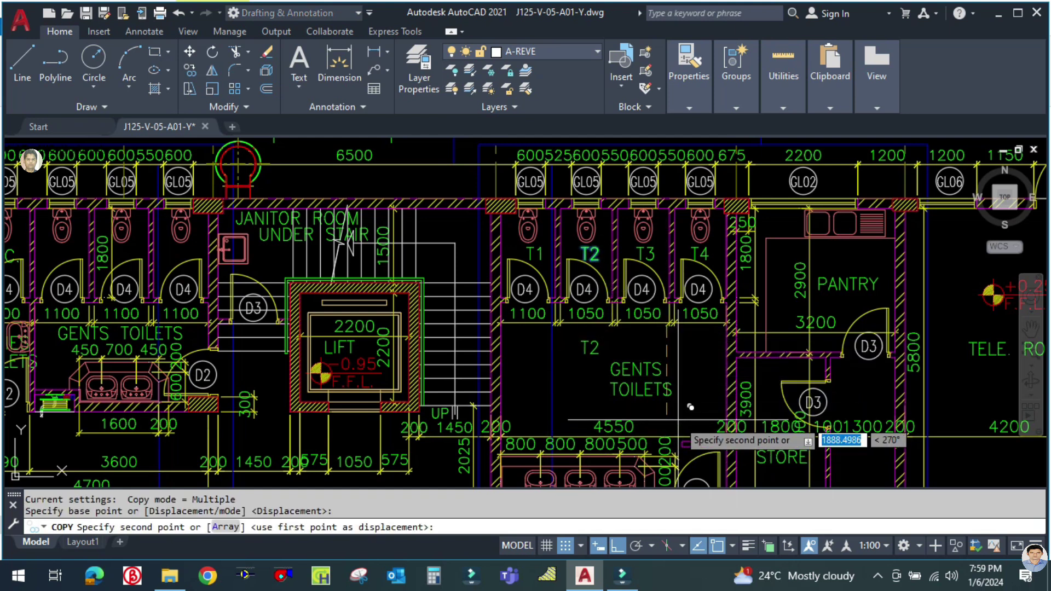
click(690, 406)
key(Escape)
- Change the copied T2 label in the open area to WASH AREA
scroll(595, 362, up, 2)
click(585, 341)
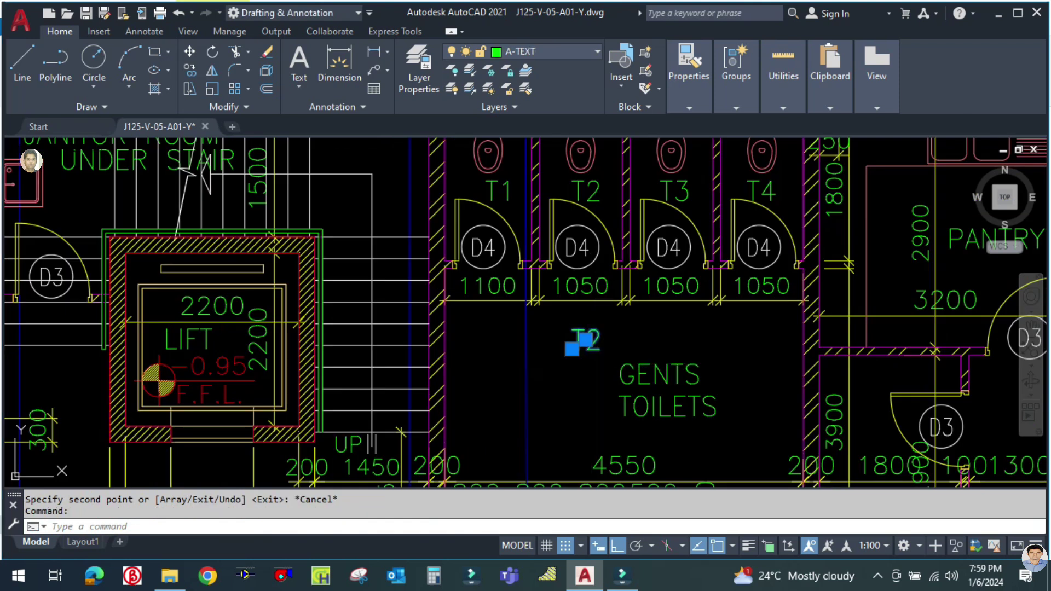
double_click(597, 337)
text(WASH)
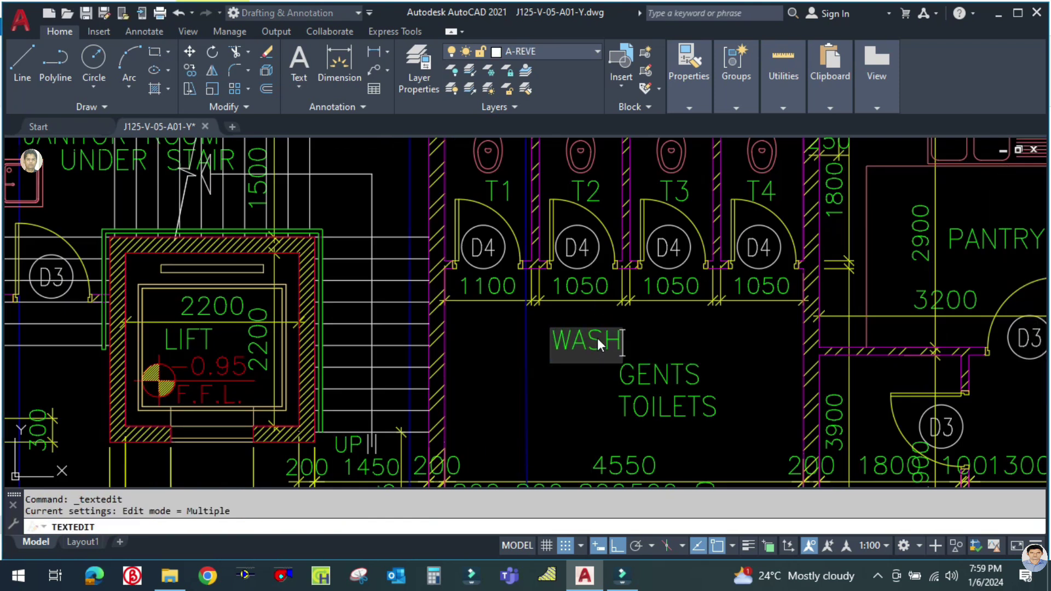
text( AREA)
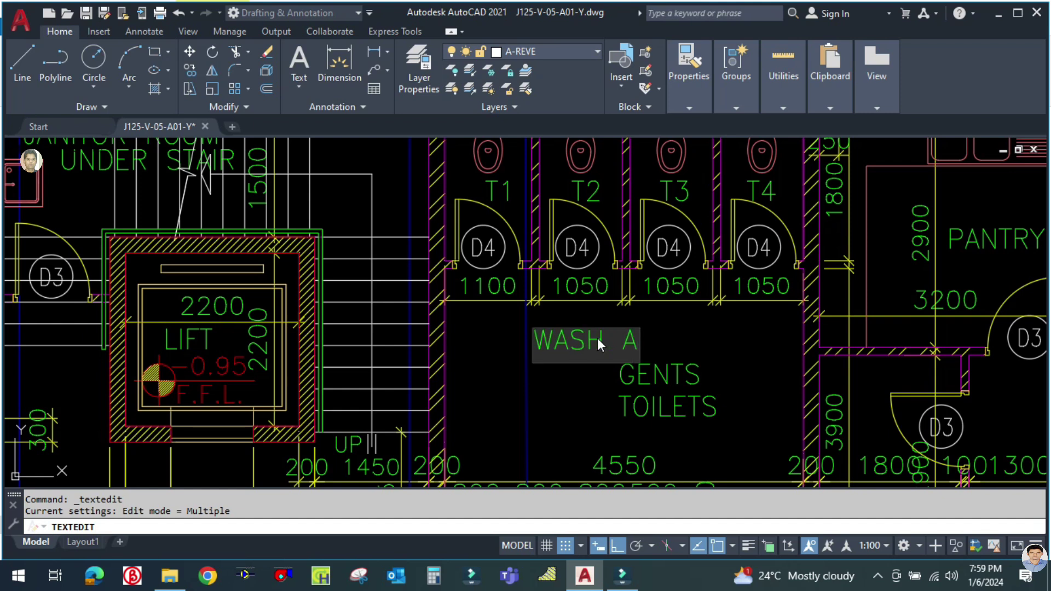
key(Return)
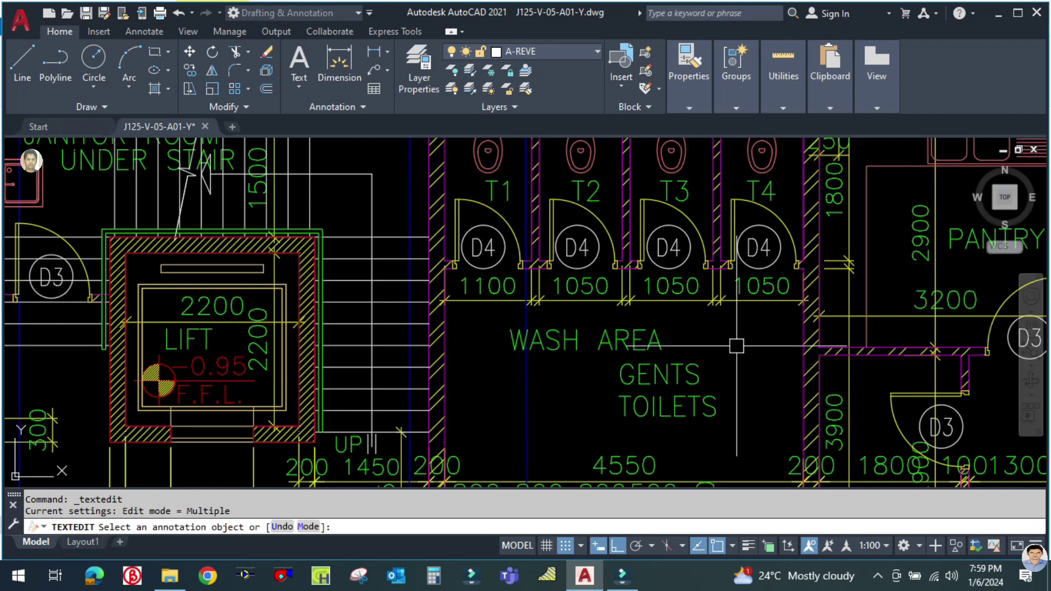
key(Escape)
scroll(662, 345, down, 2)
text(m)
key(Return)
scroll(682, 383, up, 2)
click(681, 383)
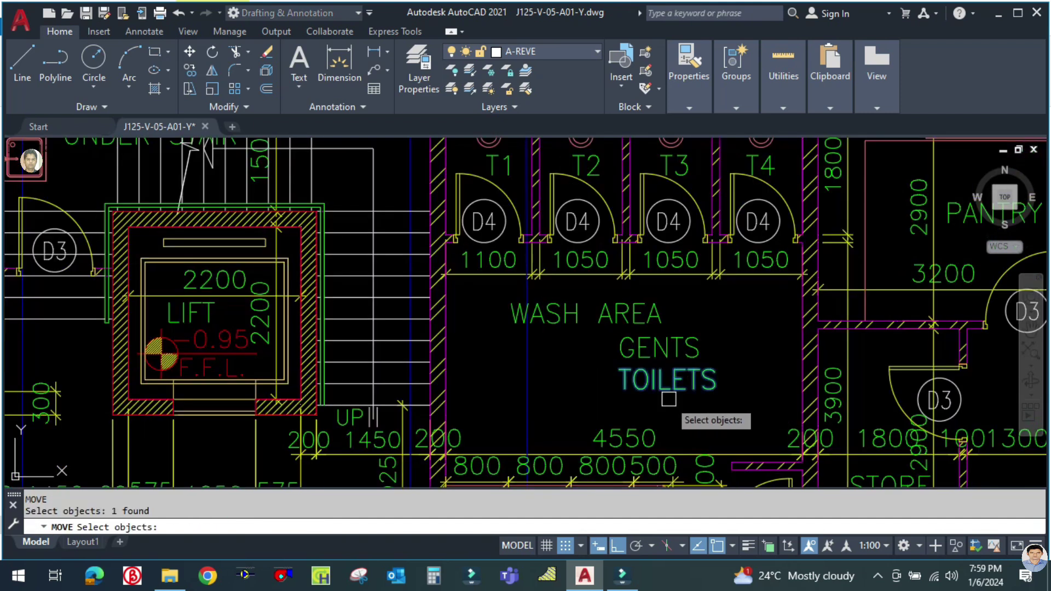
key(Return)
key(Escape)
- Move the GENTS TOILETS label sideways to the right, clear of the WASH AREA label
text(m)
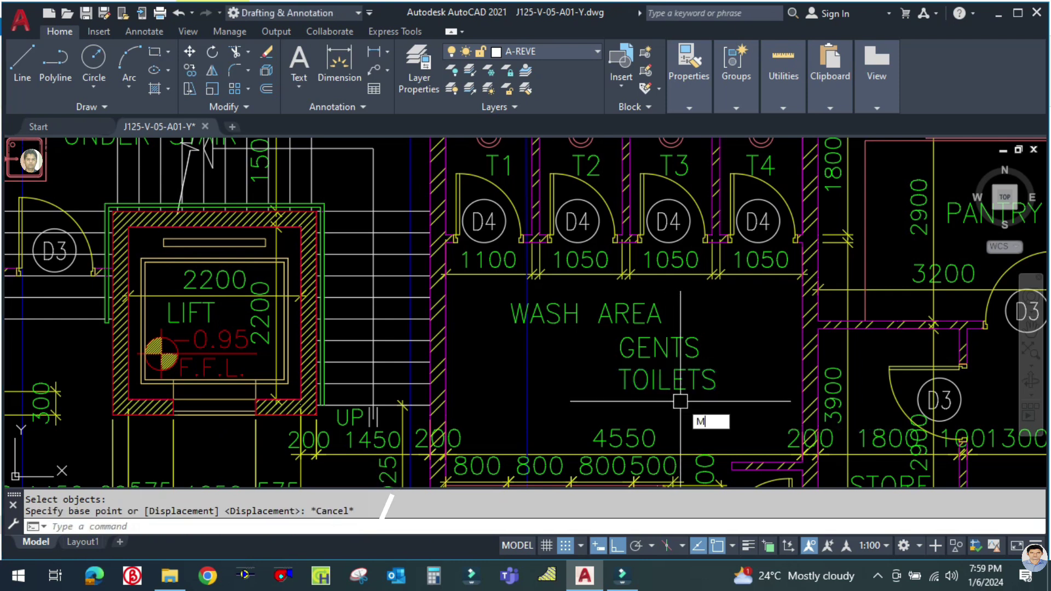
key(Return)
click(709, 405)
click(684, 345)
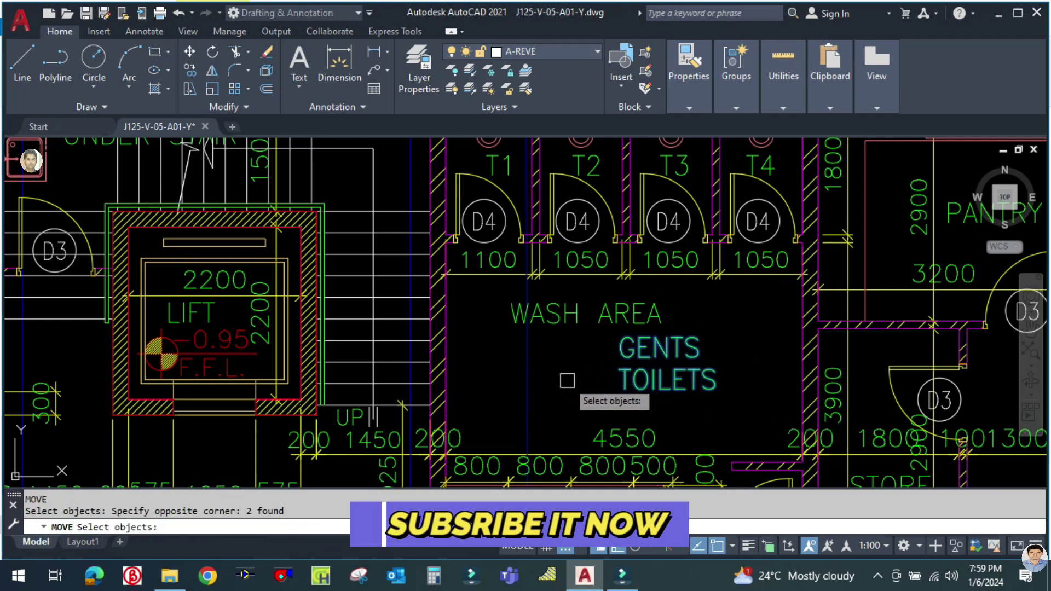
key(Return)
click(580, 377)
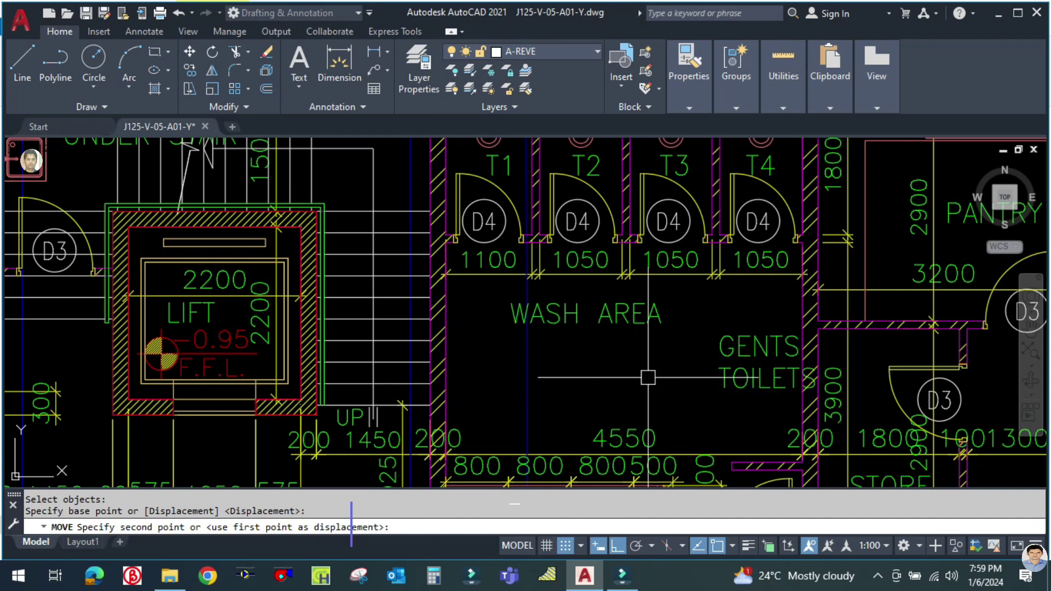
click(680, 361)
- Shift the GENTS TOILETS label slightly back to the left so it sits inside the room's right wall
key(Return)
click(730, 406)
click(708, 328)
key(Return)
click(692, 350)
click(674, 345)
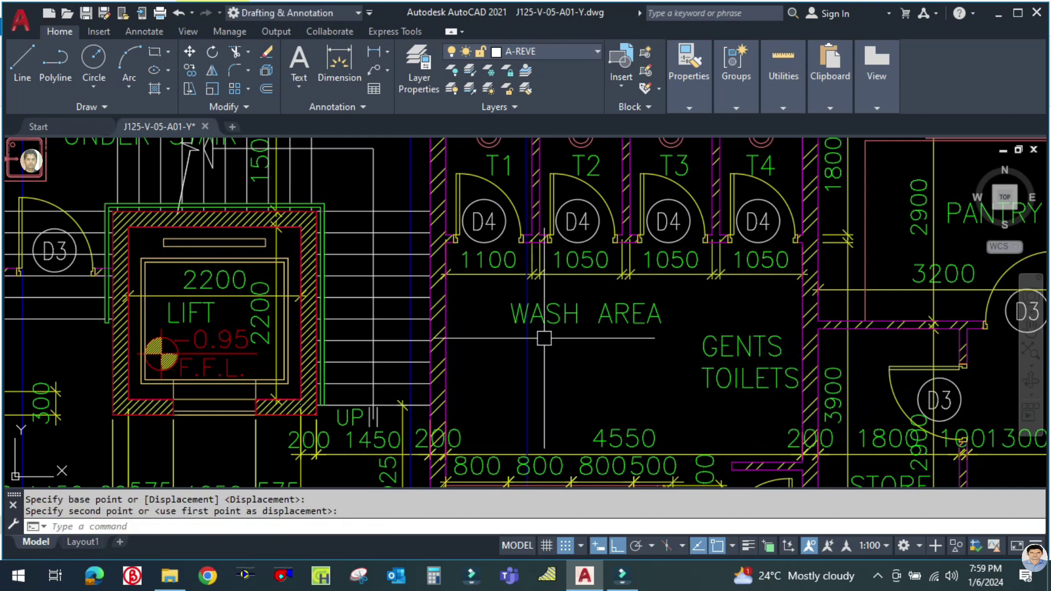
- Leave the floor plan and open the Toilet Ventilation Design workbook in Excel from the desktop
scroll(625, 358, down, 4)
scroll(588, 372, up, 1)
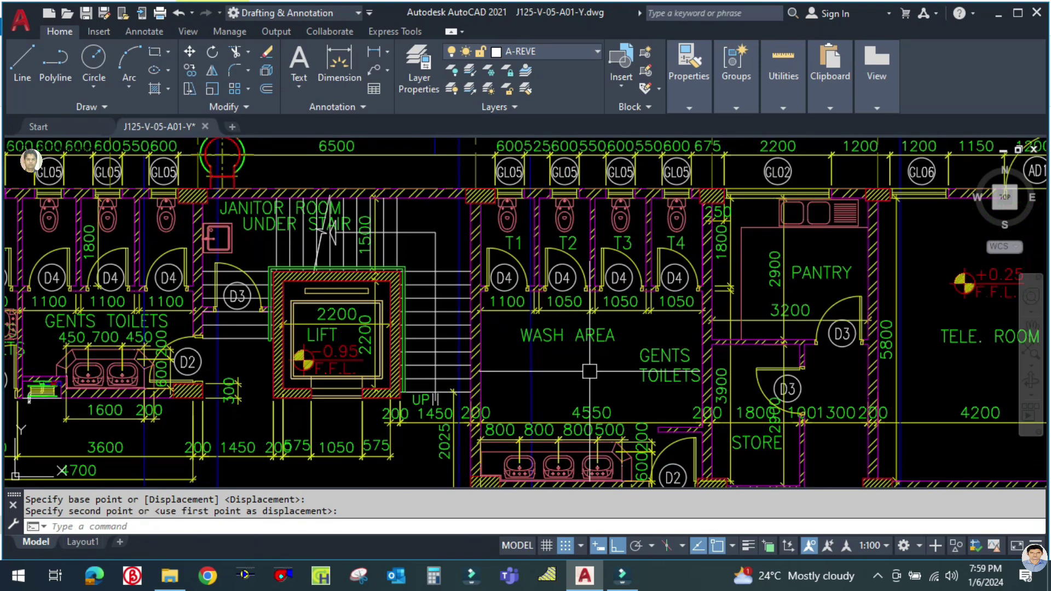
scroll(552, 368, up, 1)
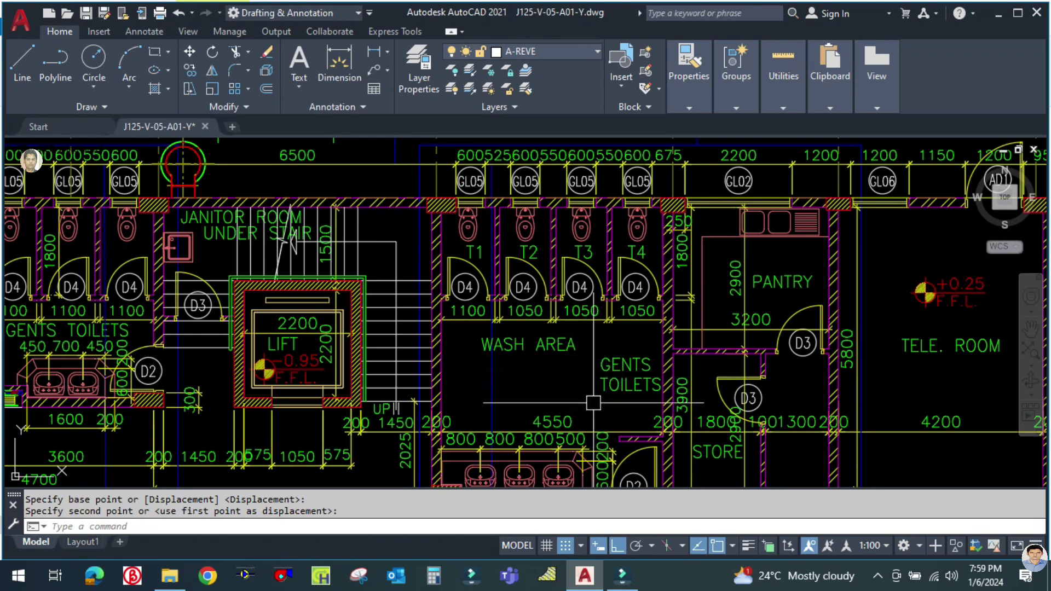
click(996, 16)
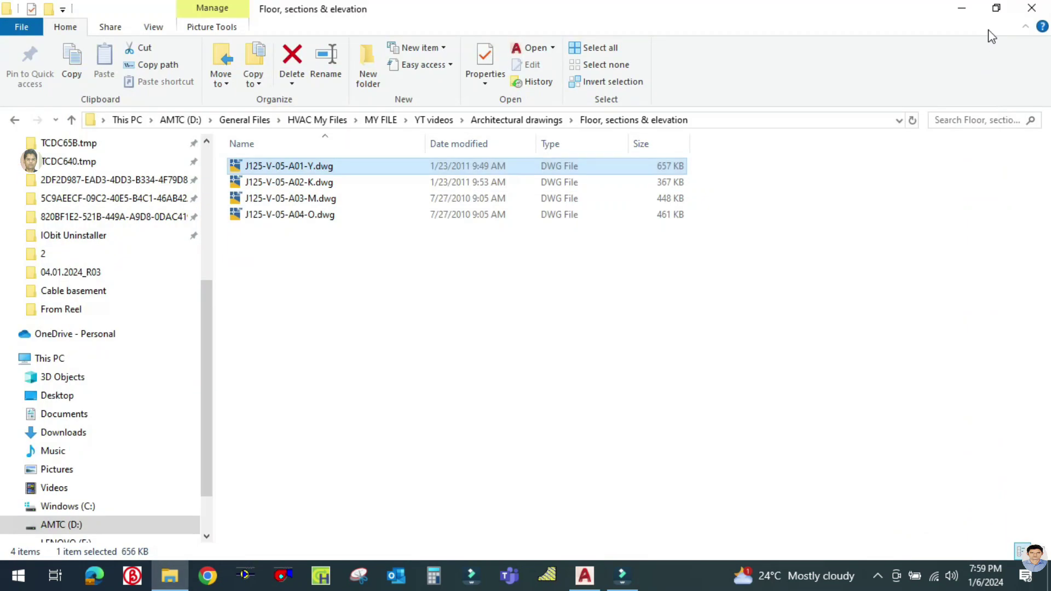
click(957, 9)
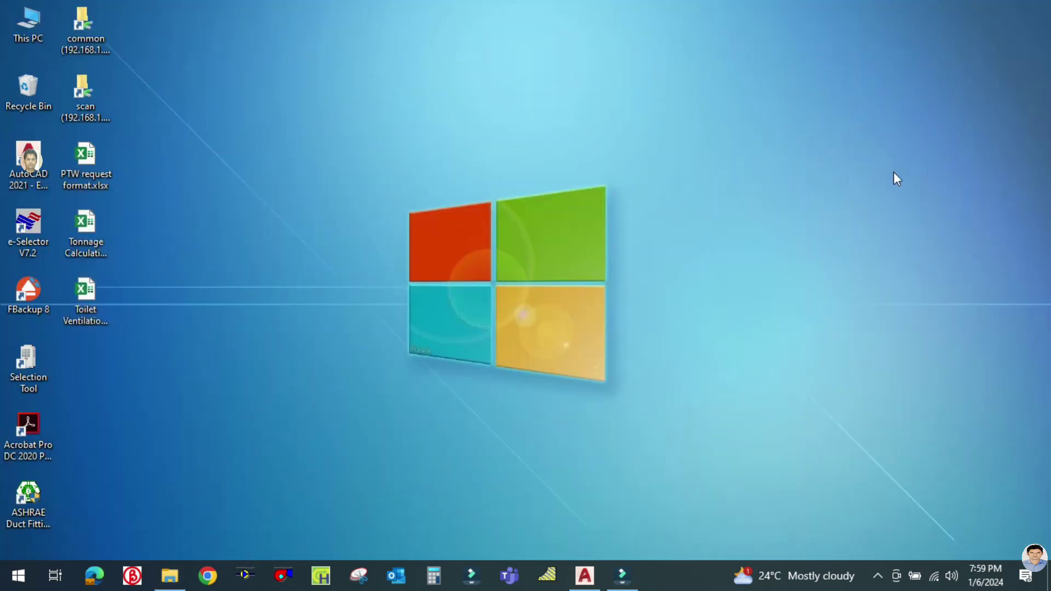
double_click(99, 288)
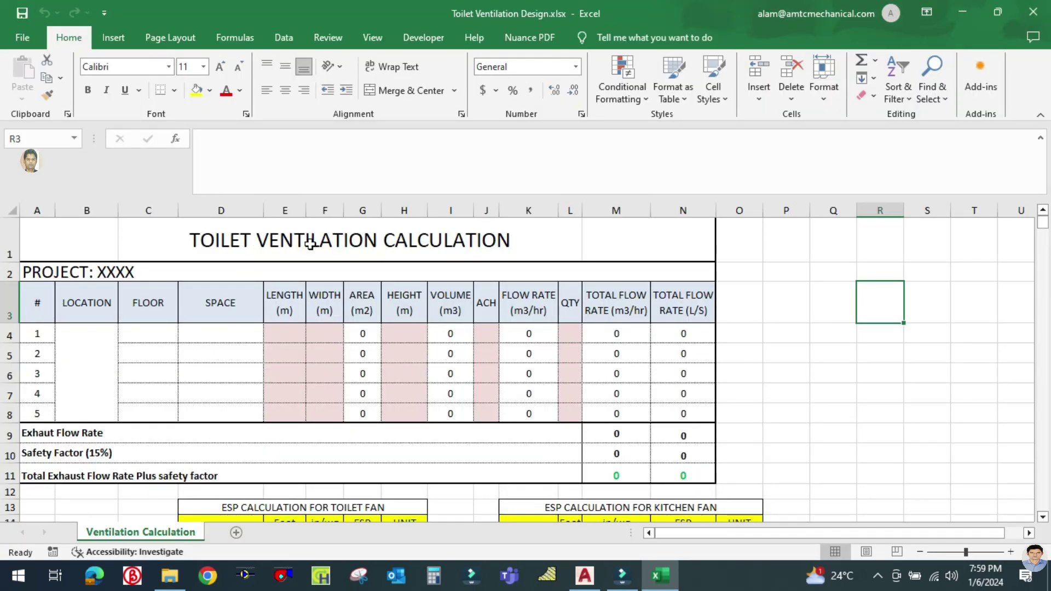
scroll(461, 433, down, 2)
scroll(466, 425, up, 2)
click(166, 240)
click(161, 270)
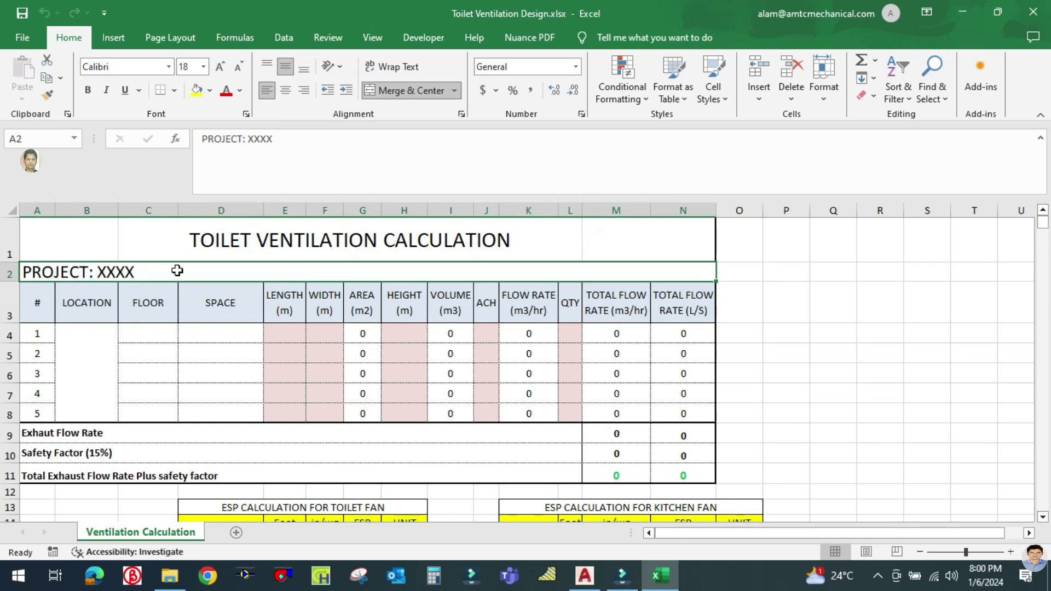
double_click(177, 270)
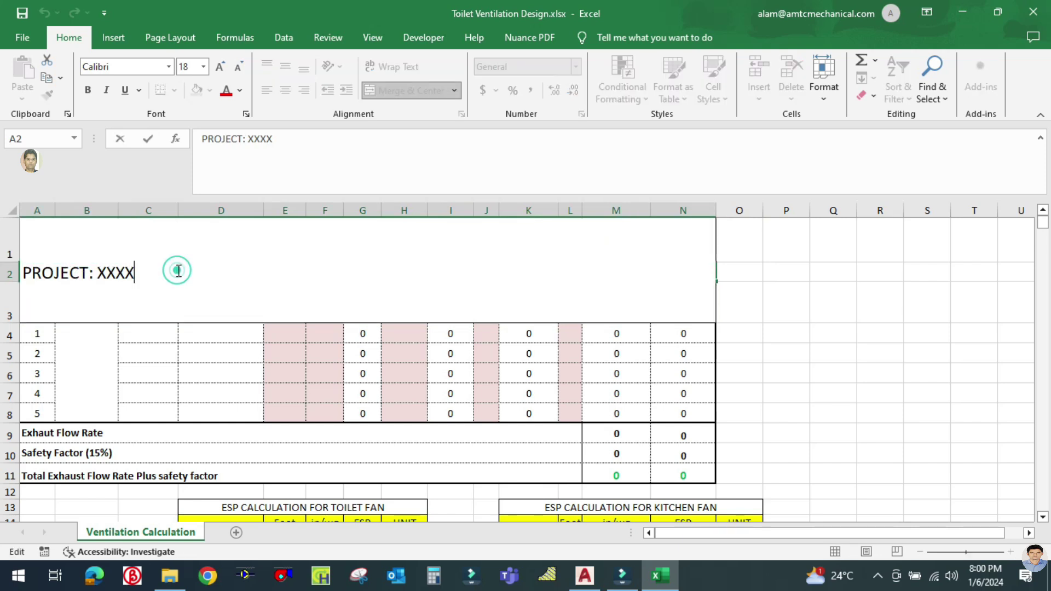
click(234, 395)
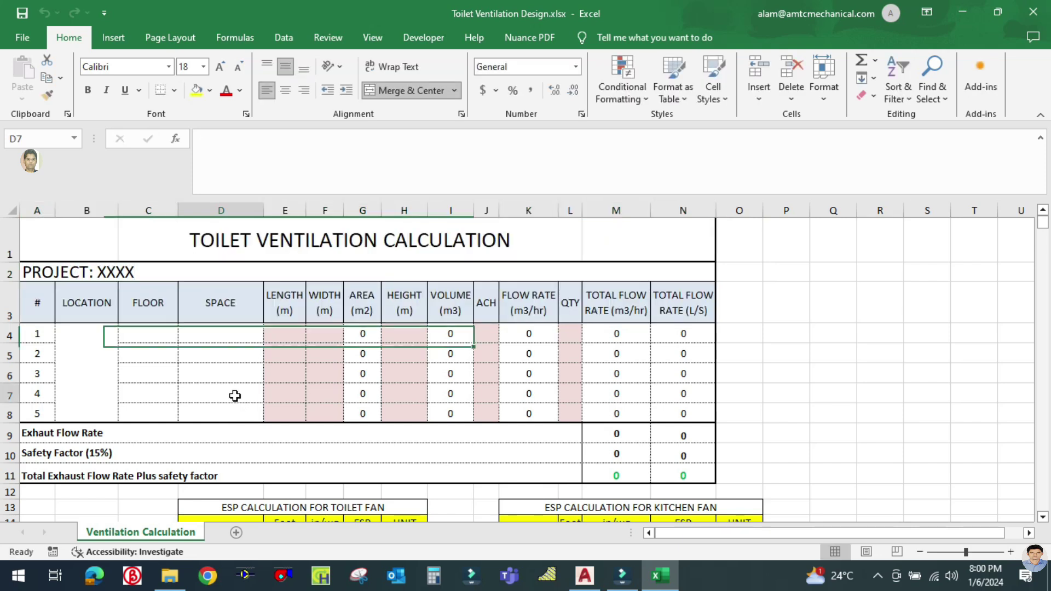
- Change the project line in A2 to PROJECT: COMMERCIAL BUILDING GF GENTS TOILET
click(584, 576)
key(alt+Tab)
click(145, 209)
double_click(134, 270)
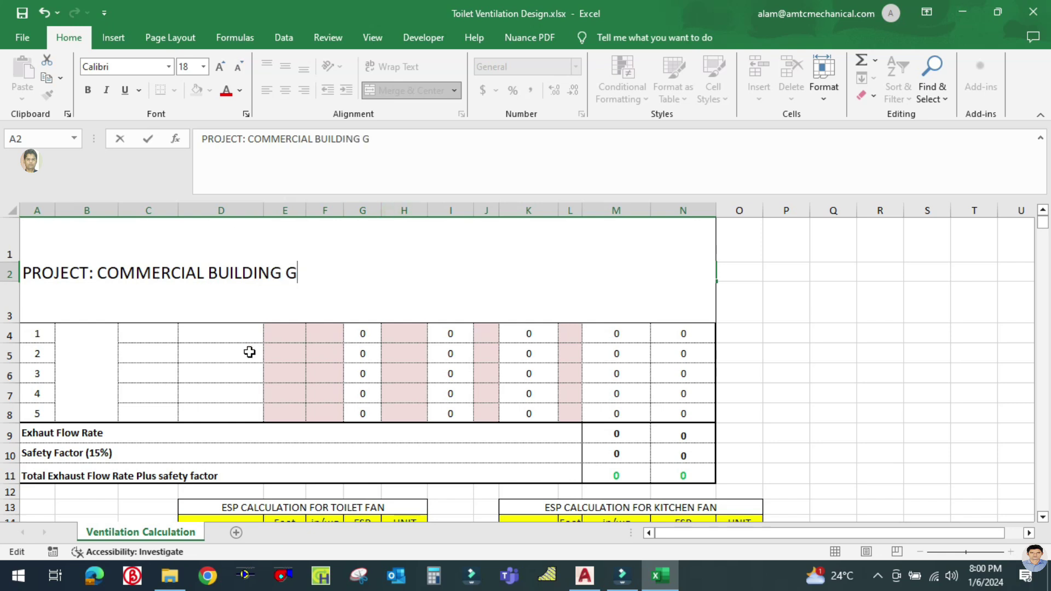
click(247, 388)
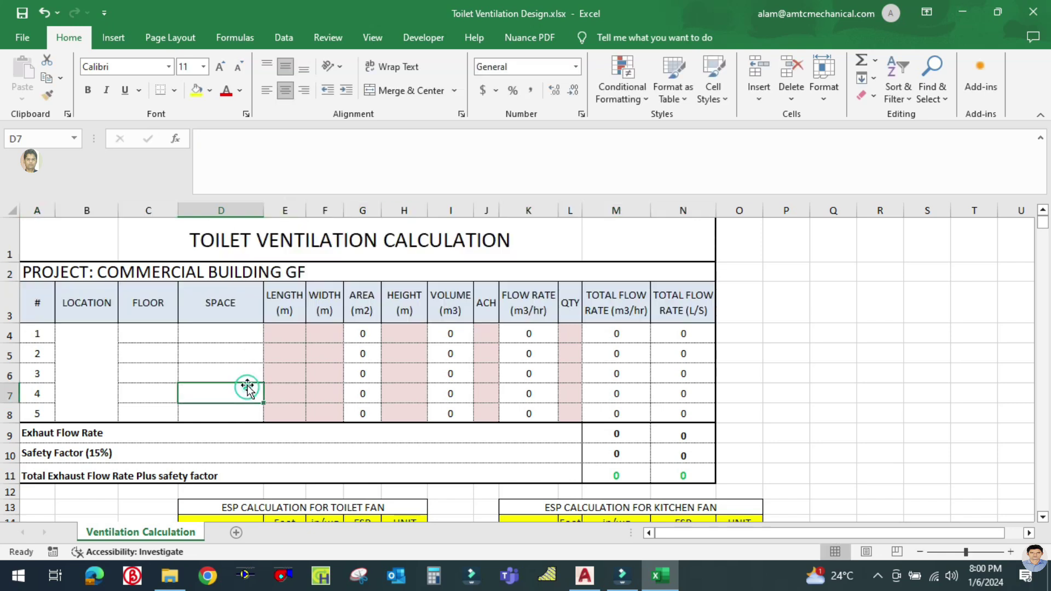
double_click(320, 272)
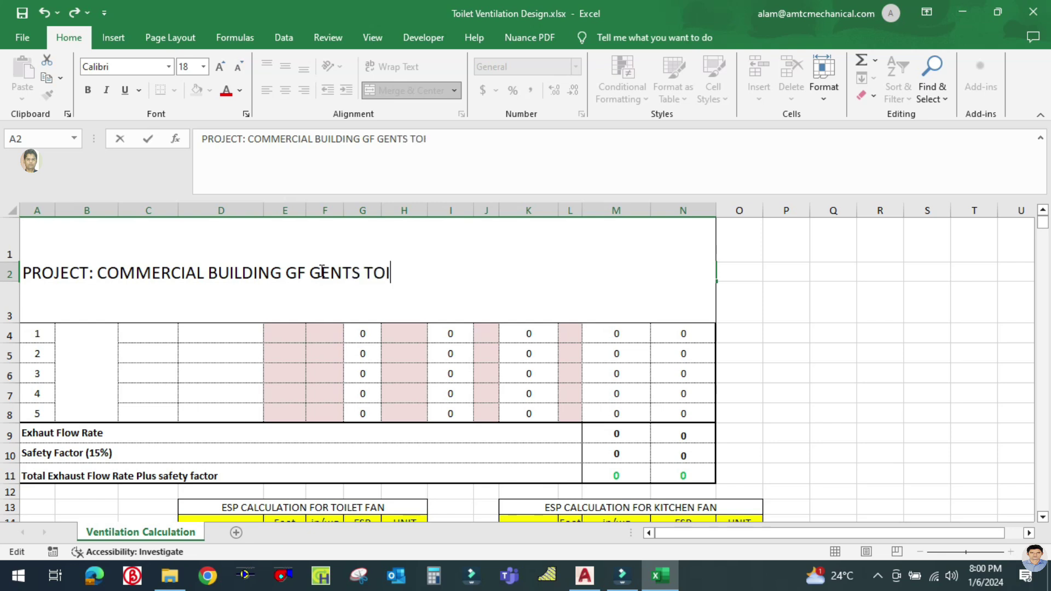
click(284, 370)
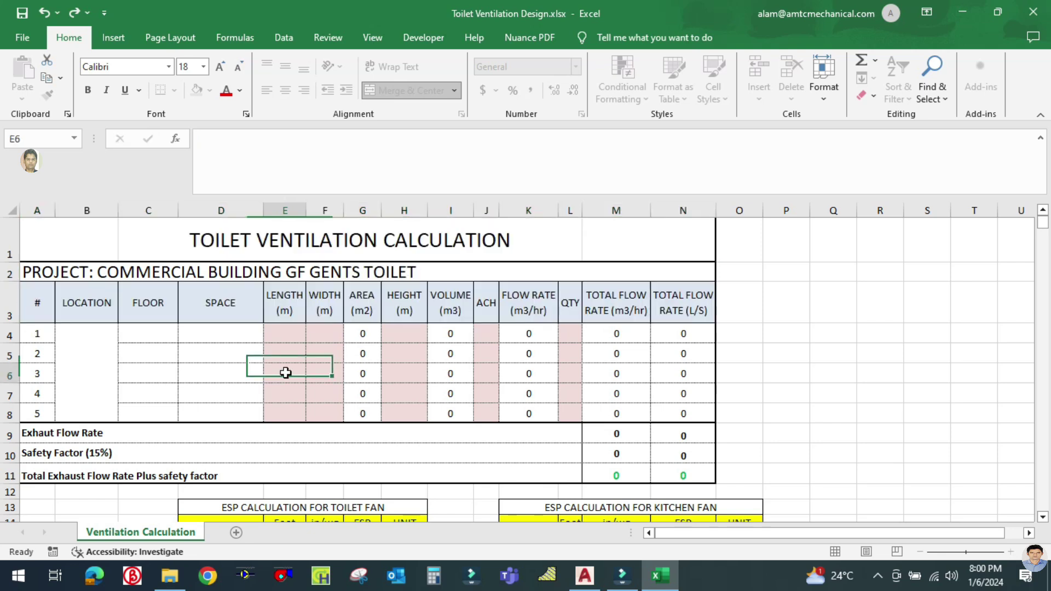
- Change the column B header in B3 to FLOOR
click(91, 367)
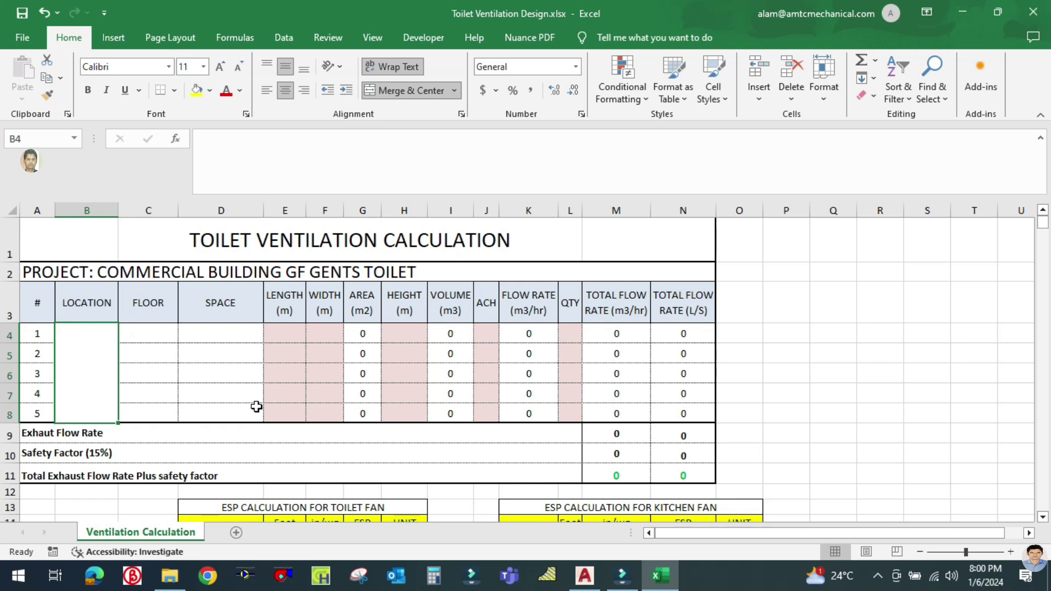
click(88, 303)
click(97, 343)
click(93, 305)
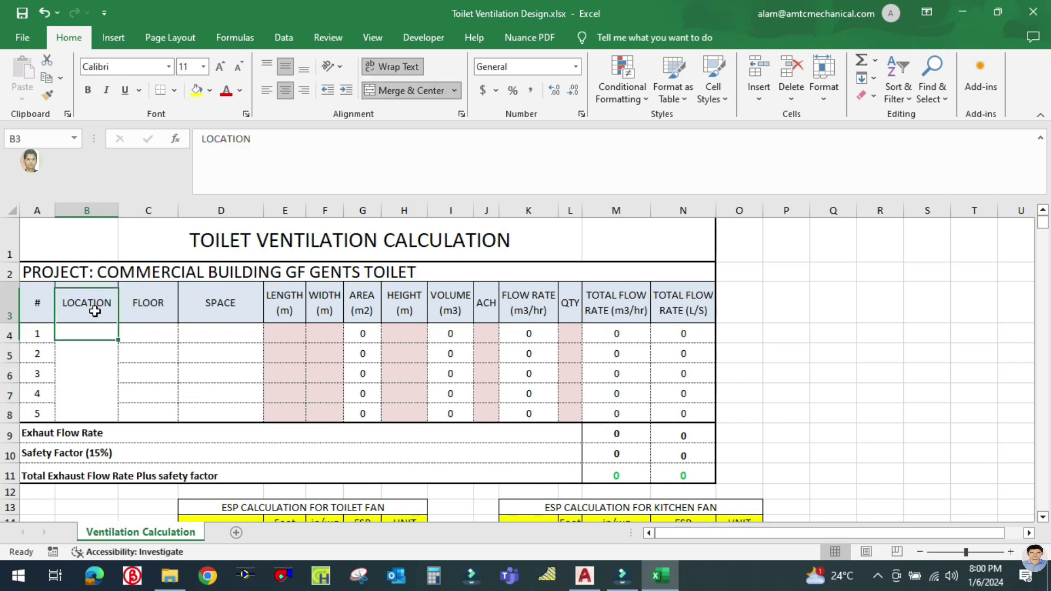
text(FLOOR)
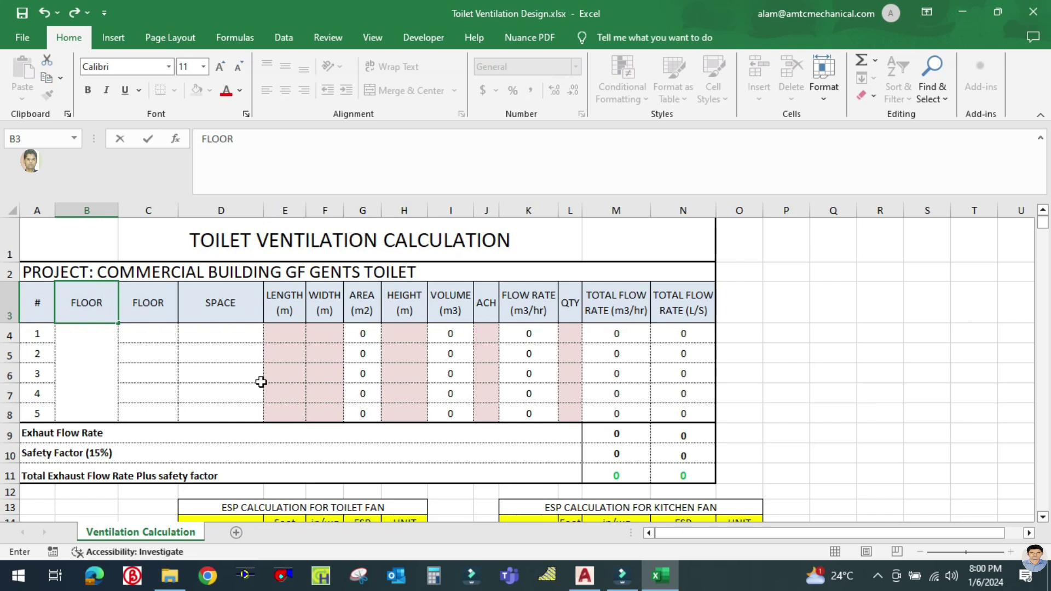
click(187, 376)
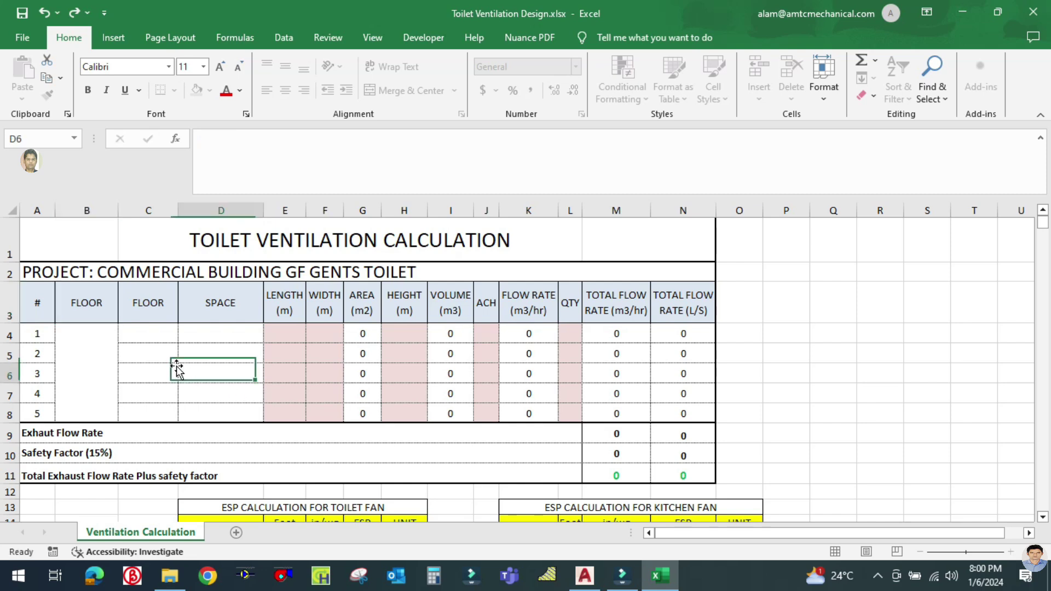
- Change the column C header in C3 to LOCATION
click(145, 303)
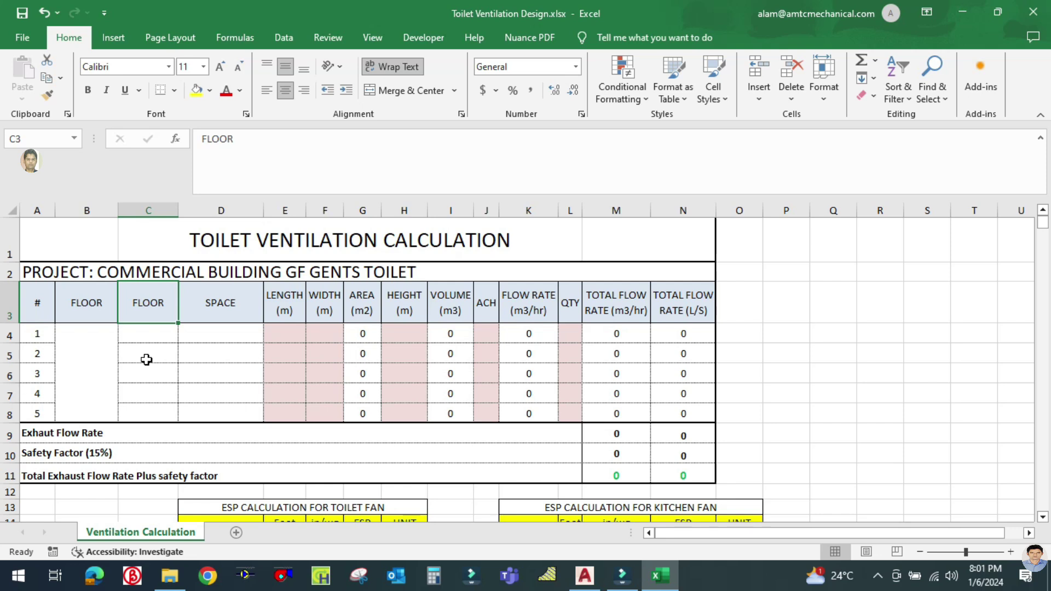
click(90, 304)
click(94, 354)
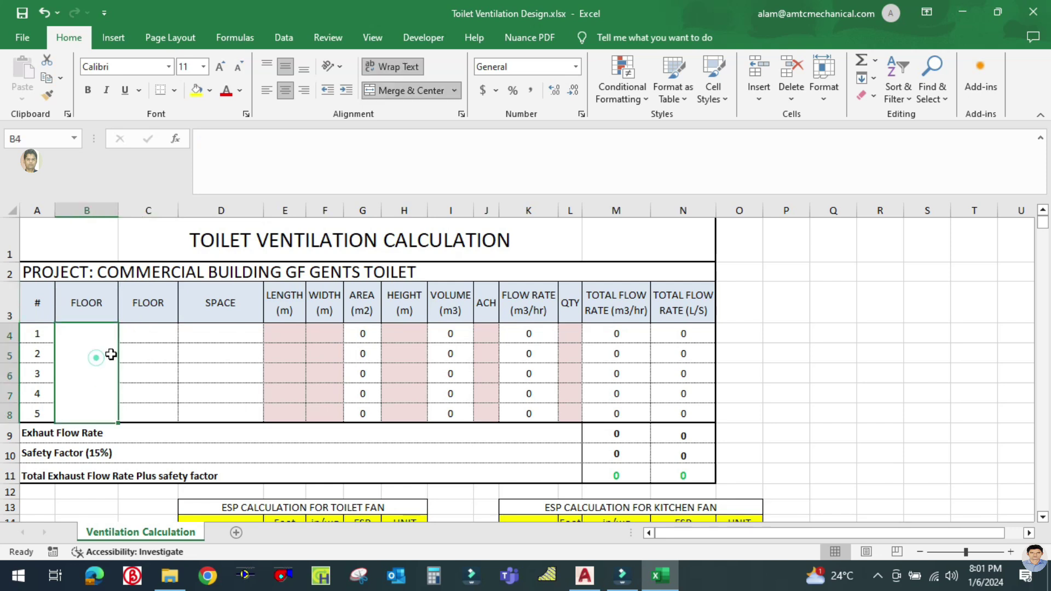
click(141, 310)
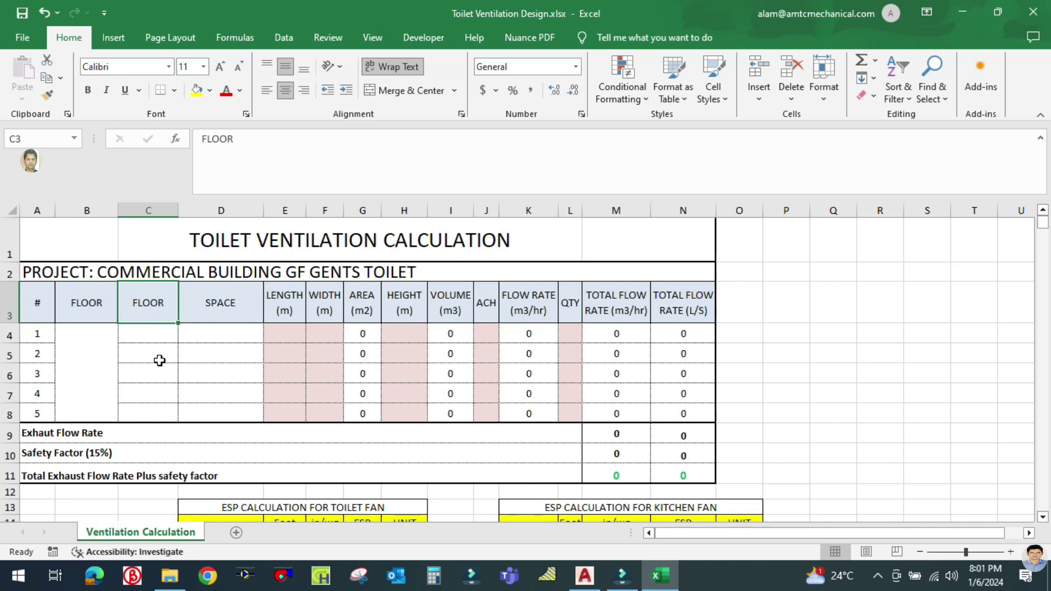
text(LOCATION)
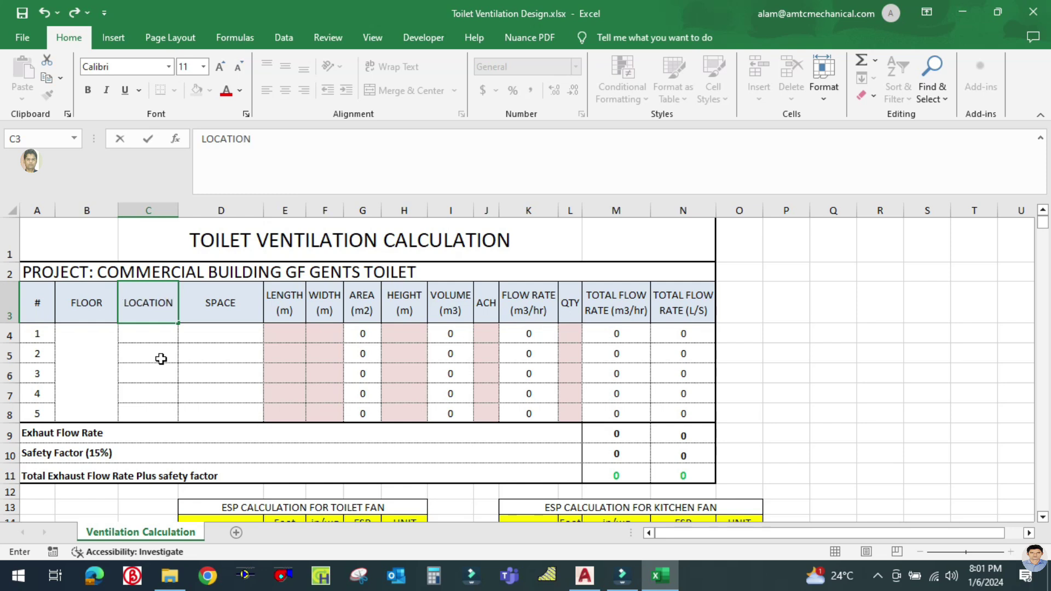
click(199, 341)
- Enter GF as the floor in the merged cell covering table rows 1 to 5
click(91, 353)
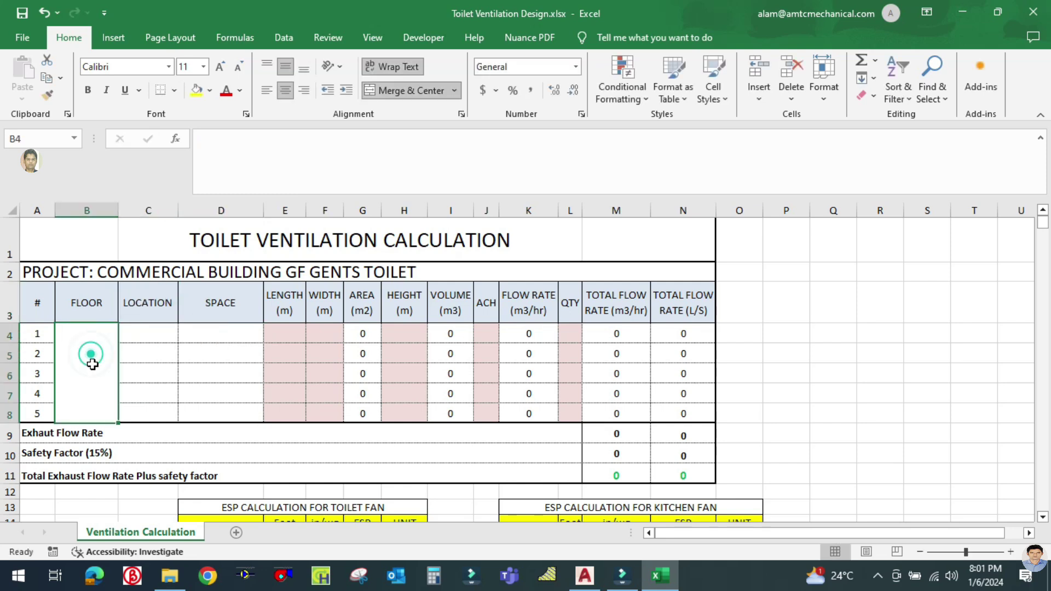
text(GF)
click(149, 386)
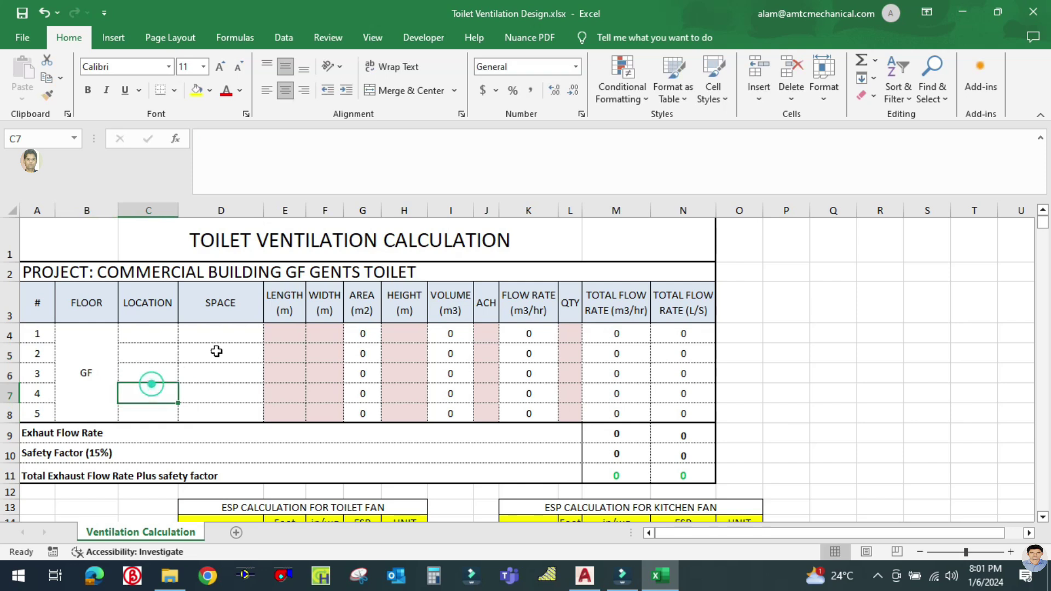
- Enter GENTS TOILET as the location in C4 and widen column C to fit the text
click(223, 333)
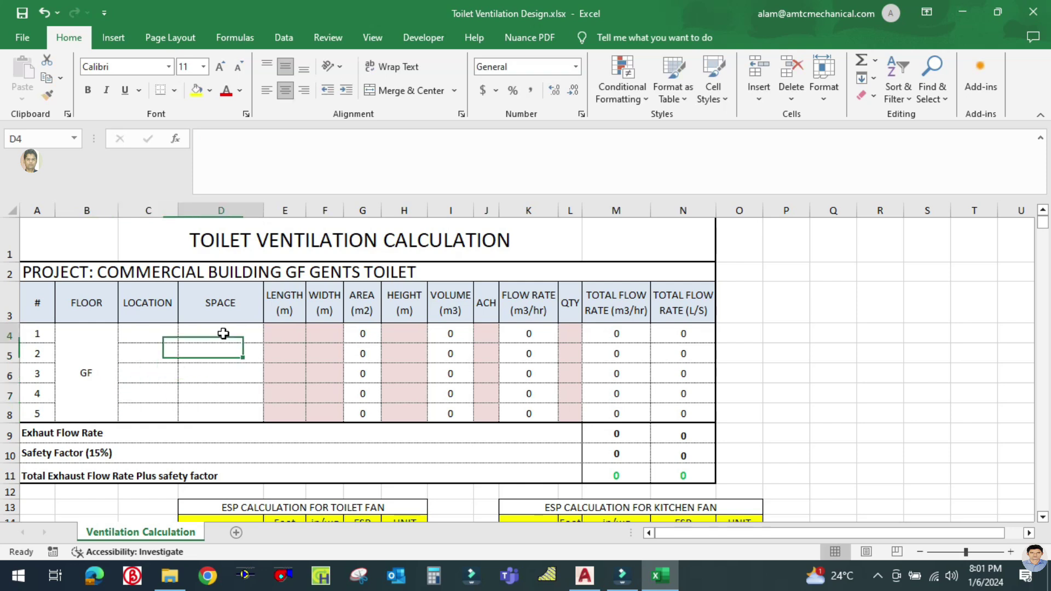
click(158, 333)
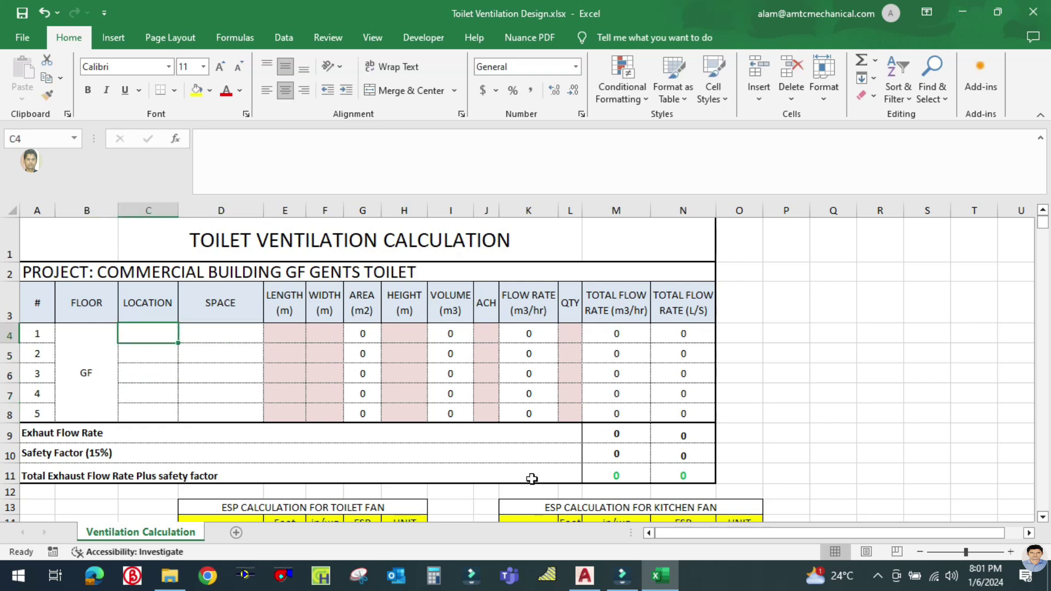
click(583, 585)
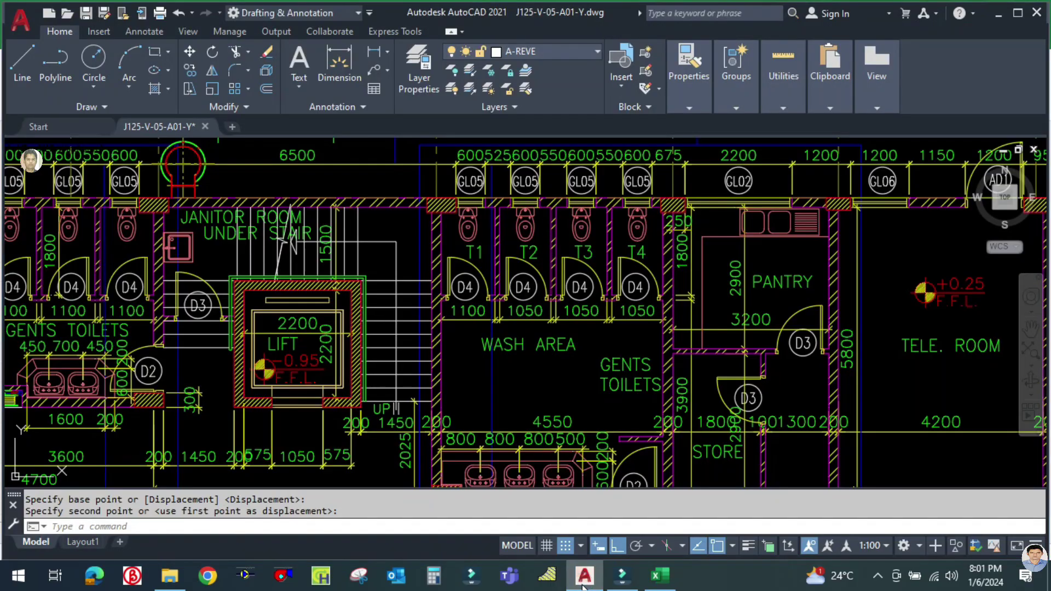
click(583, 585)
text(G)
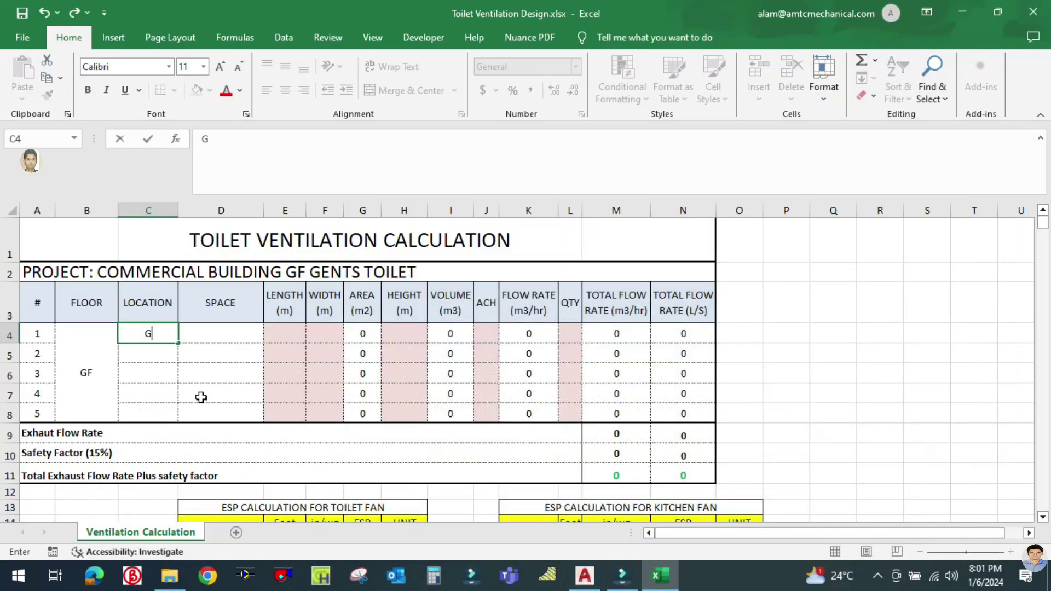
text(ENTS)
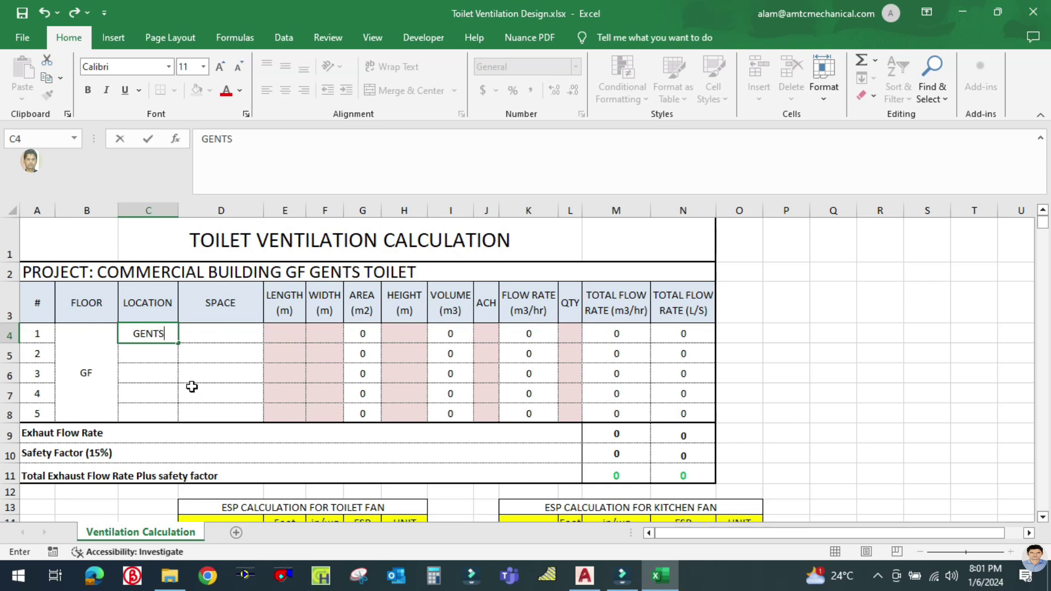
text( TO)
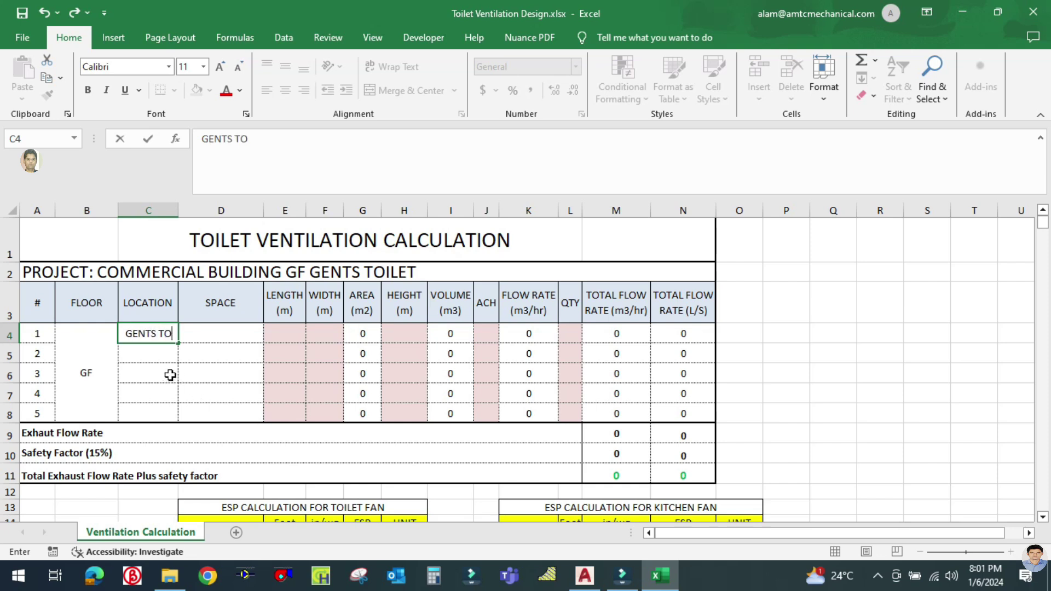
text(ILET)
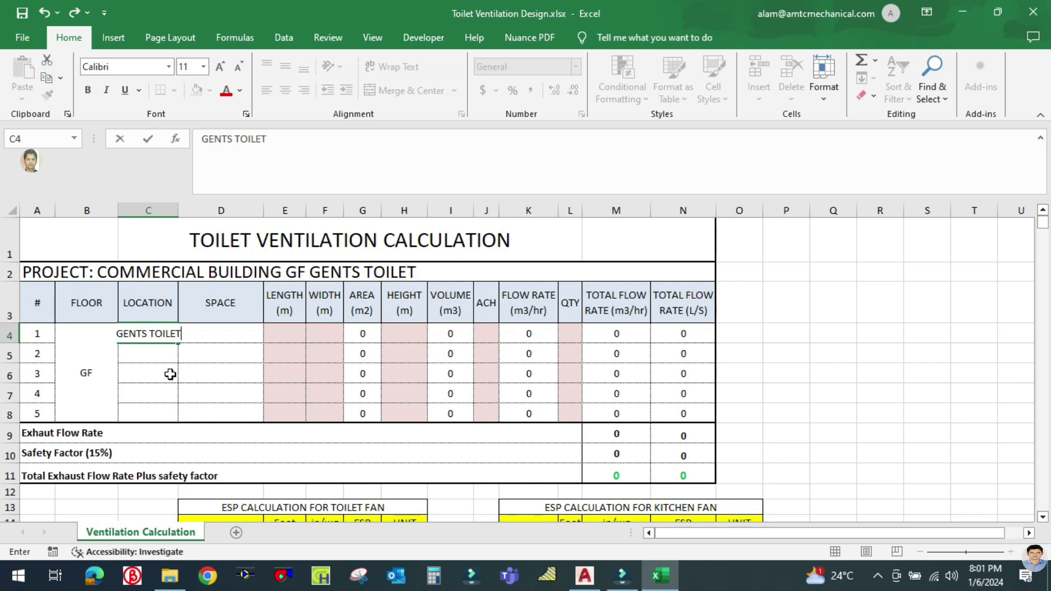
click(208, 388)
drag(178, 211, 210, 211)
click(175, 379)
- Enter GENTS TOILET as the location in C5 for table row 2
click(171, 352)
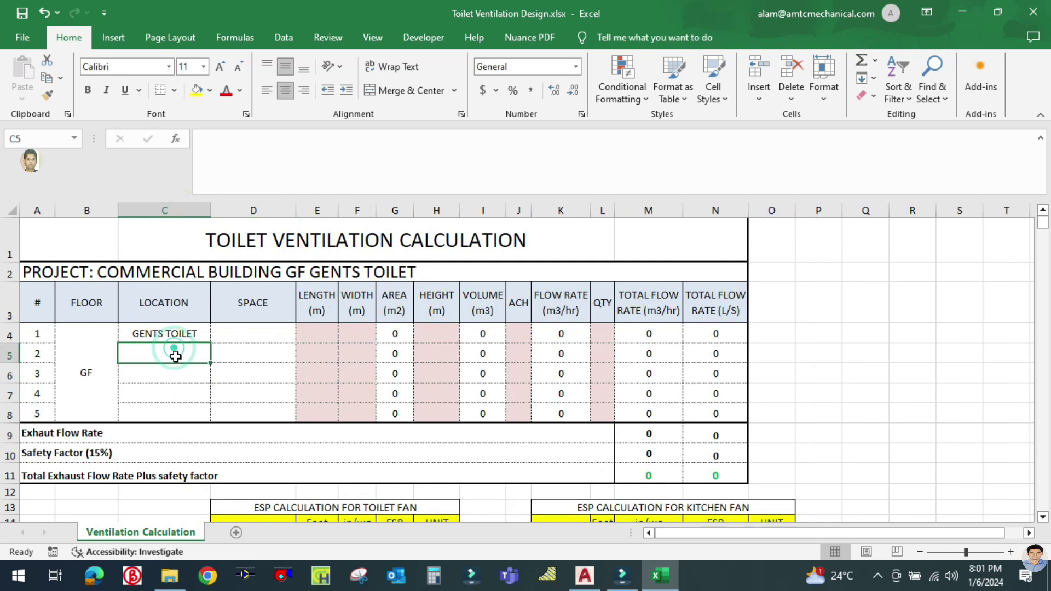
text(GE)
click(177, 389)
click(171, 371)
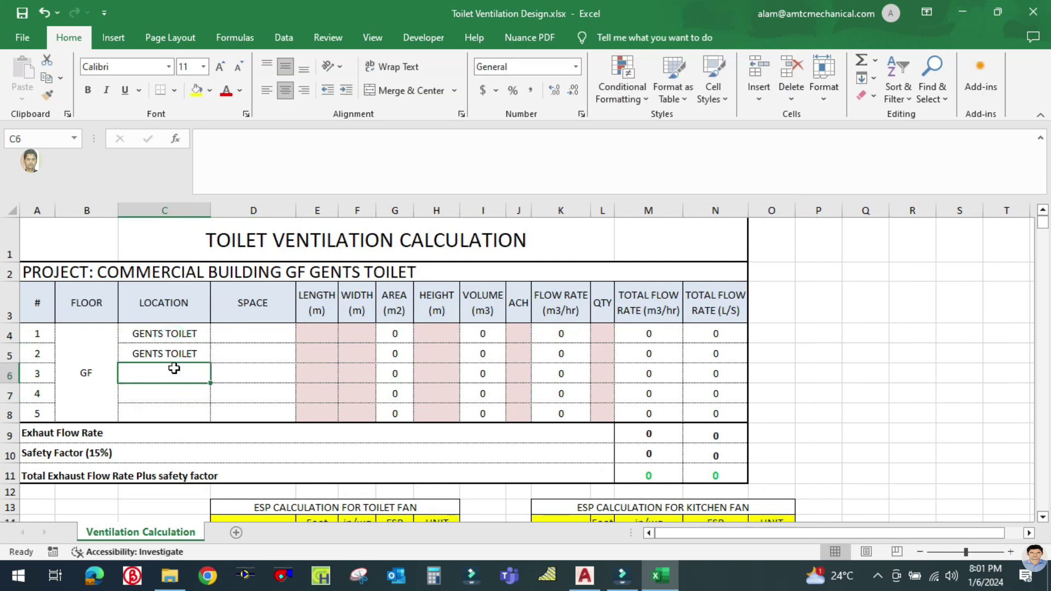
- Enter GENTS TOILET as the location in C6 and C7 for table rows 3 and 4
text(GE)
click(173, 392)
text(GE)
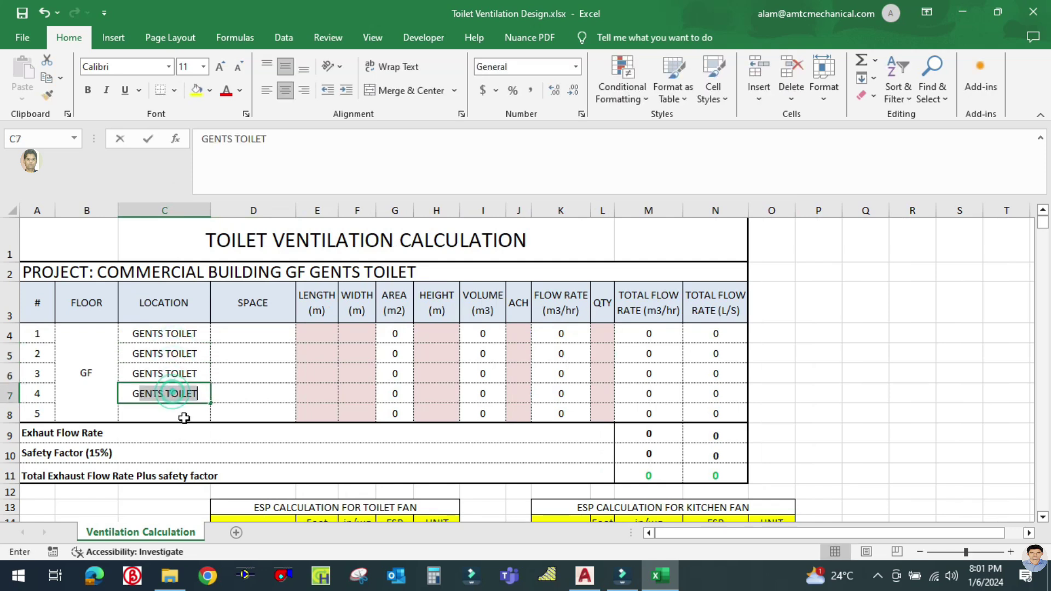
click(182, 414)
- Enter T1 as the space name in D4 for the first table row
click(238, 332)
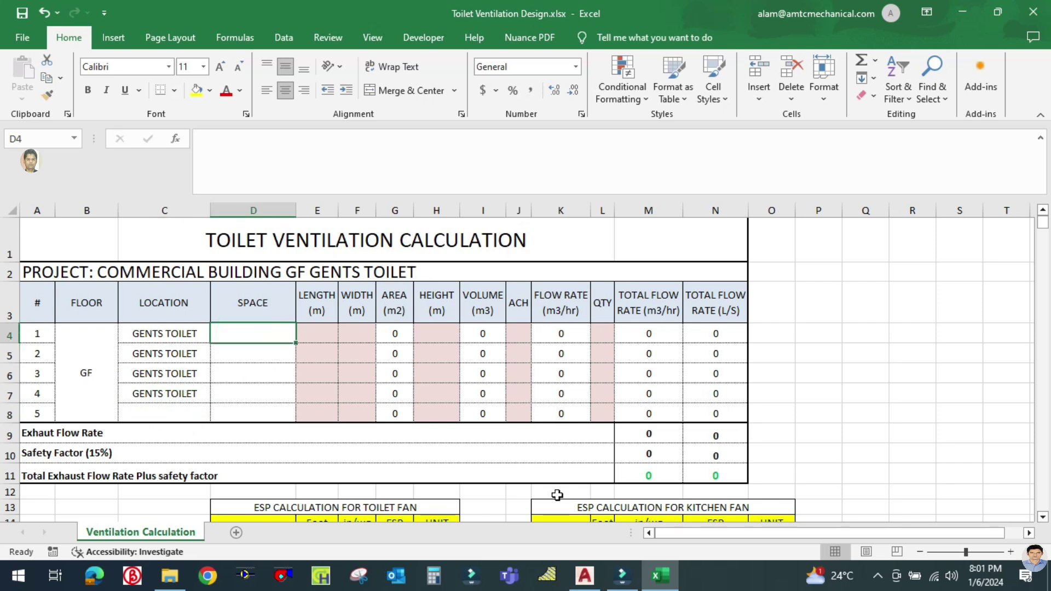
text(T1)
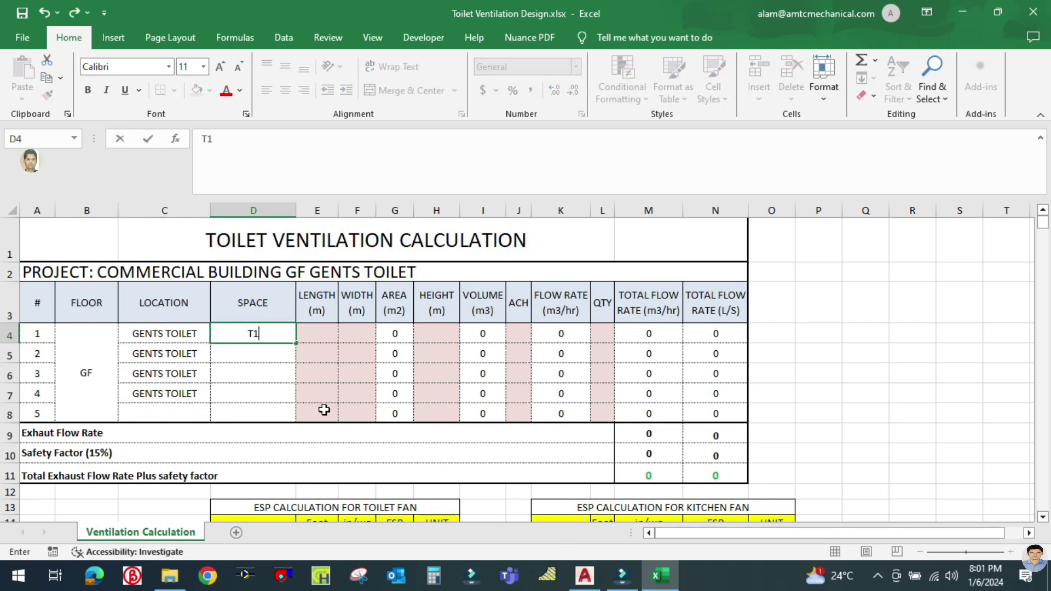
click(277, 405)
- Check toilet T1's dimensions on the AutoCAD floor plan and enter 1.1 as its length in E4 of the Excel sheet
click(585, 574)
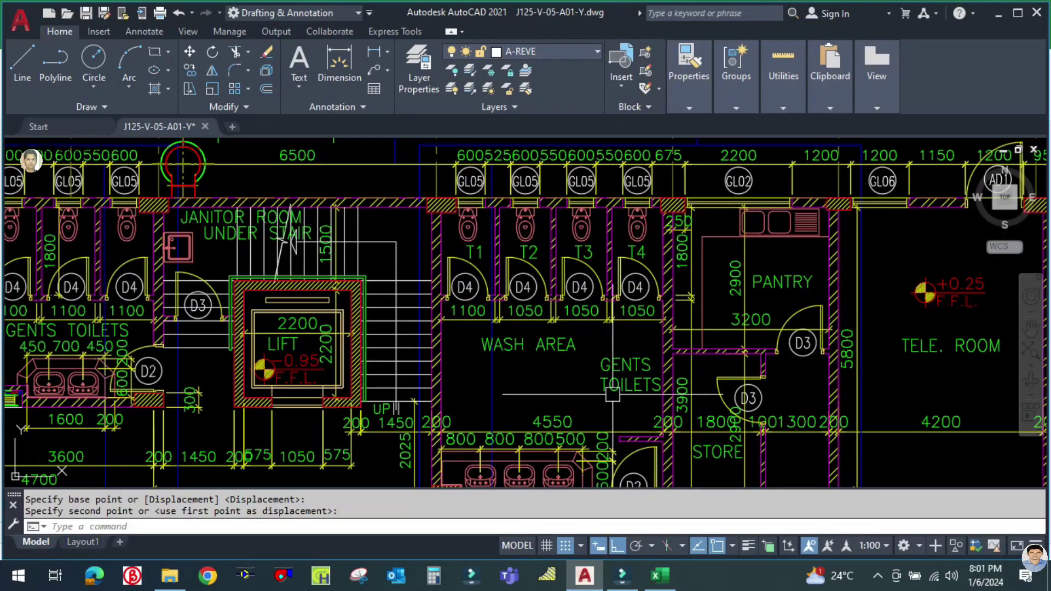
scroll(465, 244, up, 3)
scroll(465, 245, down, 2)
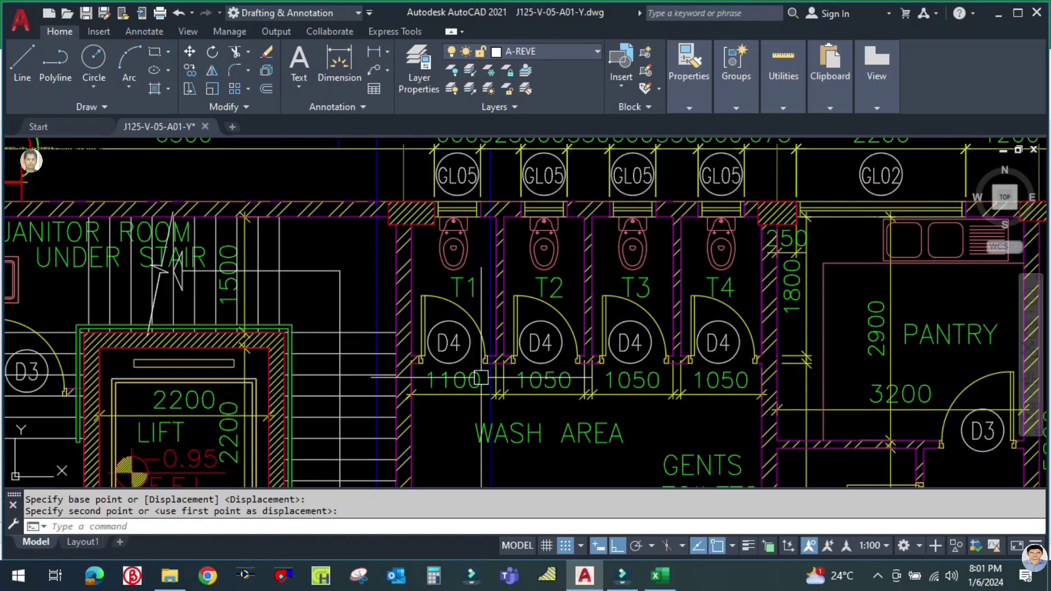
click(649, 576)
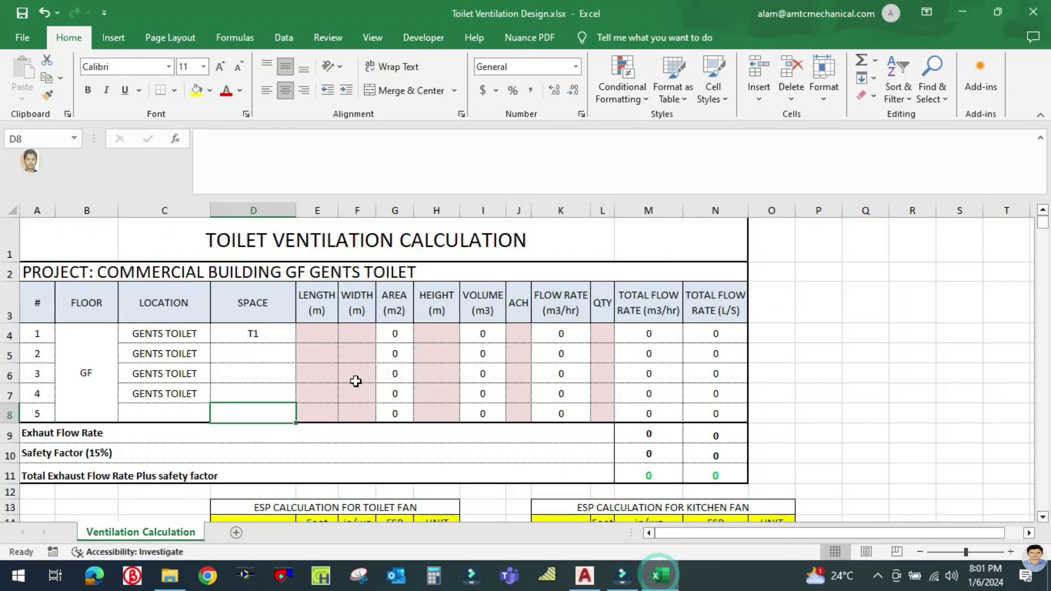
click(304, 332)
click(659, 576)
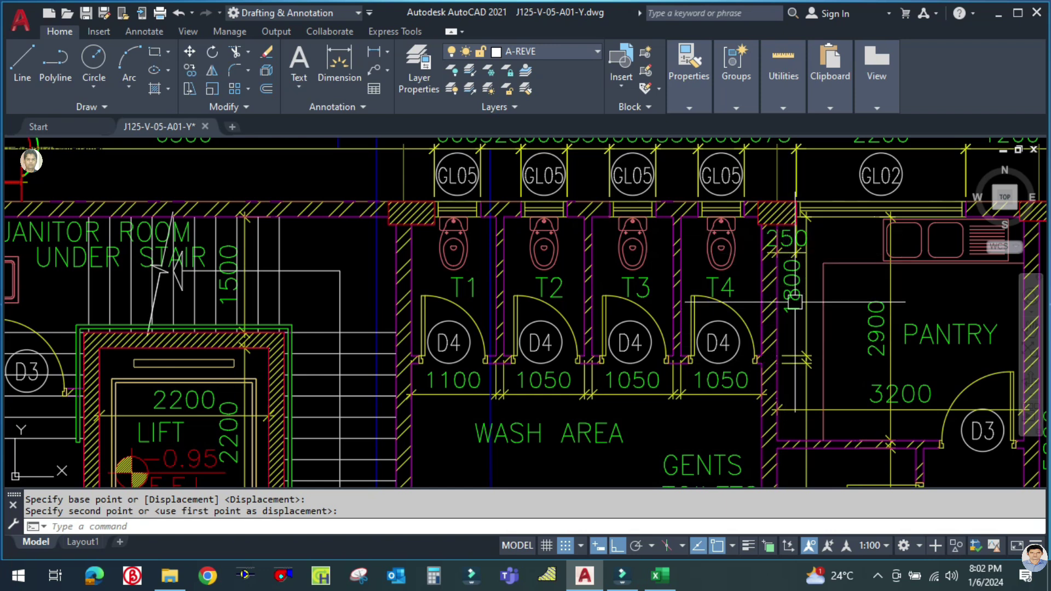
click(647, 565)
click(315, 332)
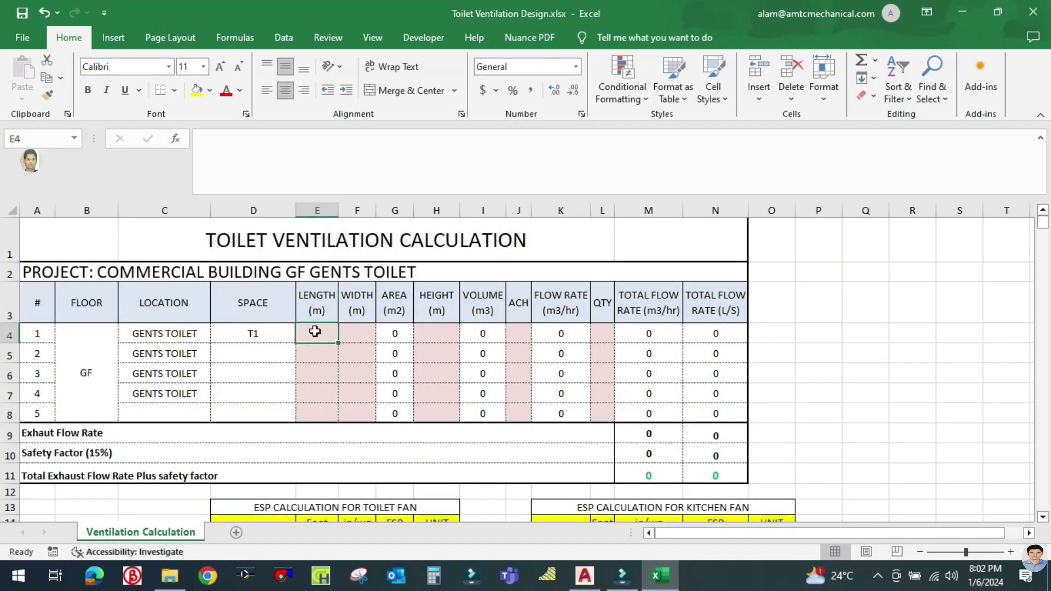
text(1.1)
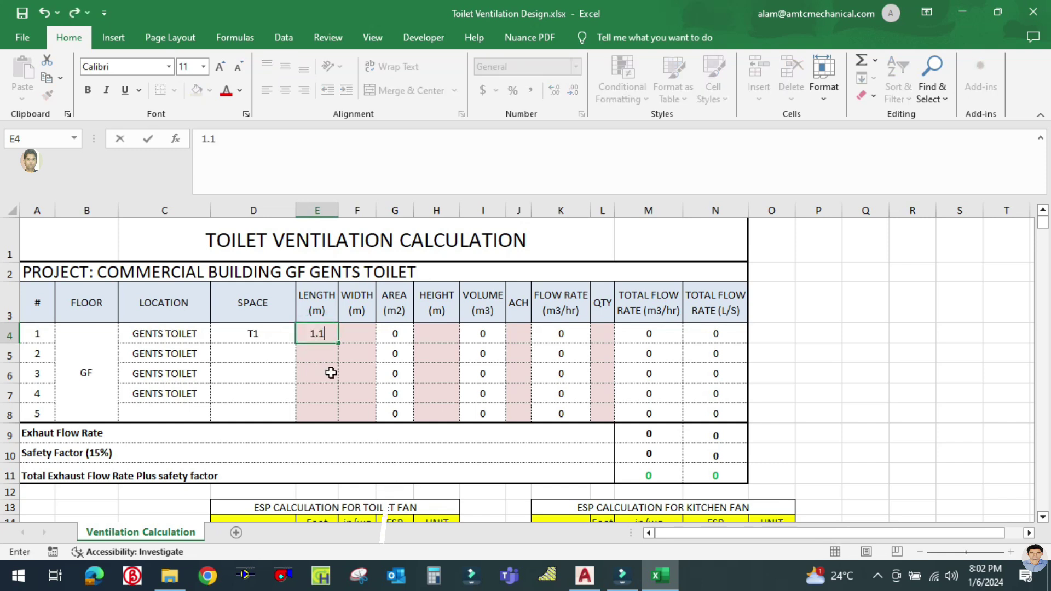
- Recheck T1's dimensions on the AutoCAD plan and enter 1.8 as its width in F4 of the Excel sheet
click(584, 575)
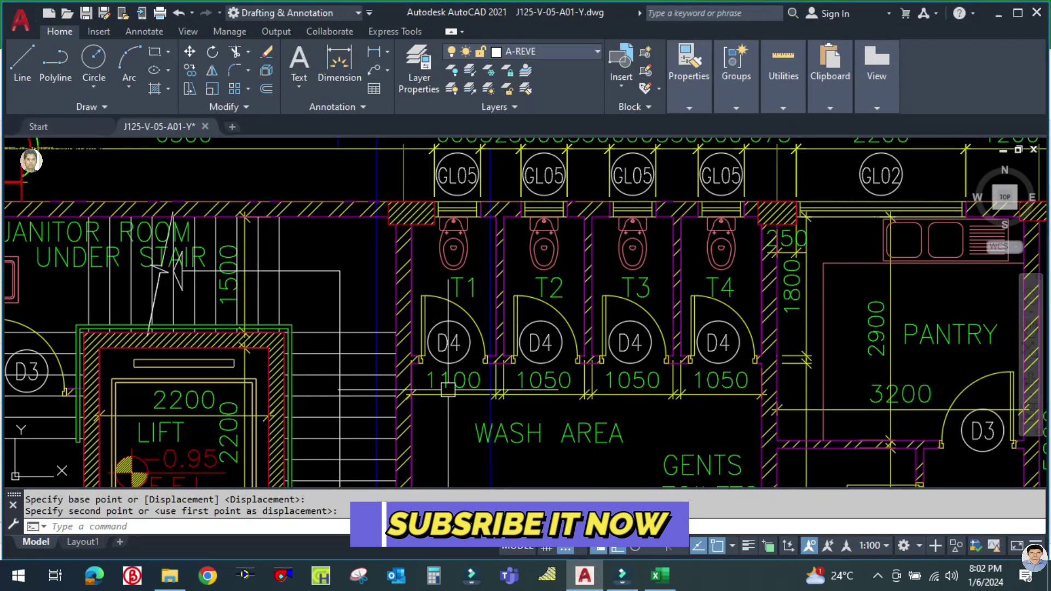
click(659, 575)
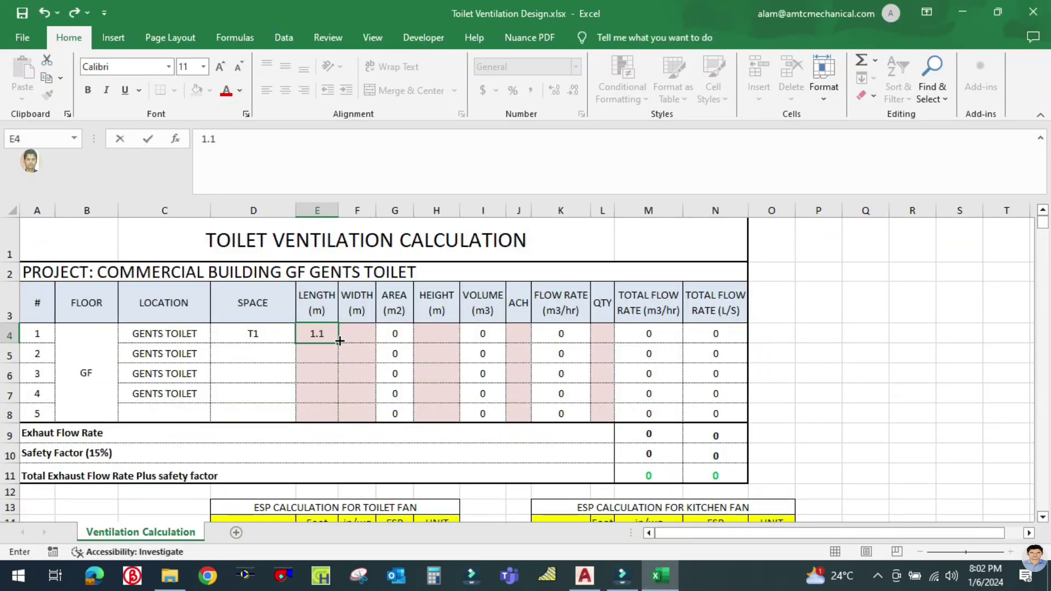
click(346, 339)
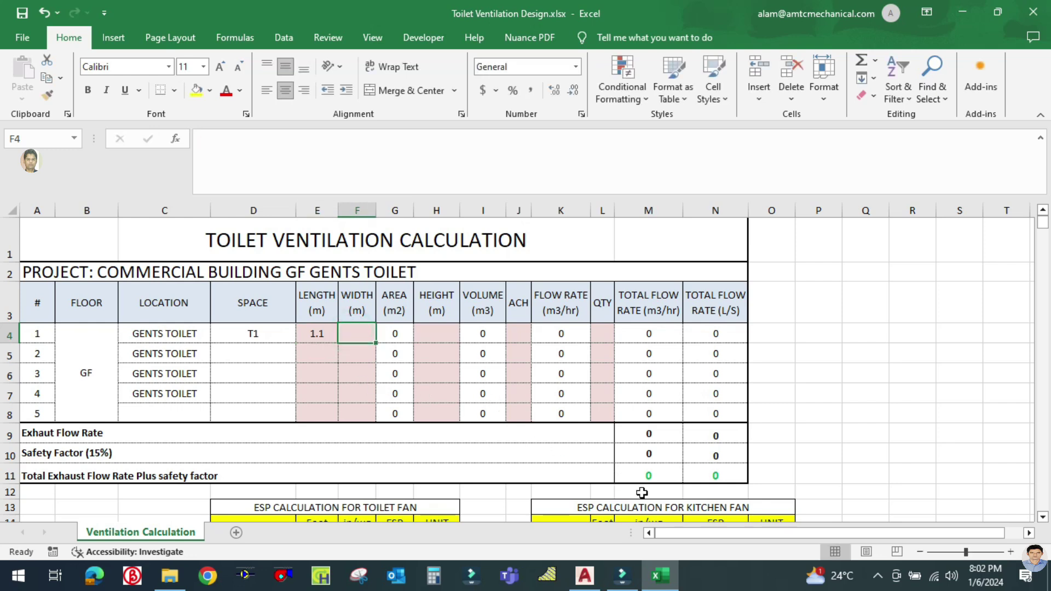
text(1.8)
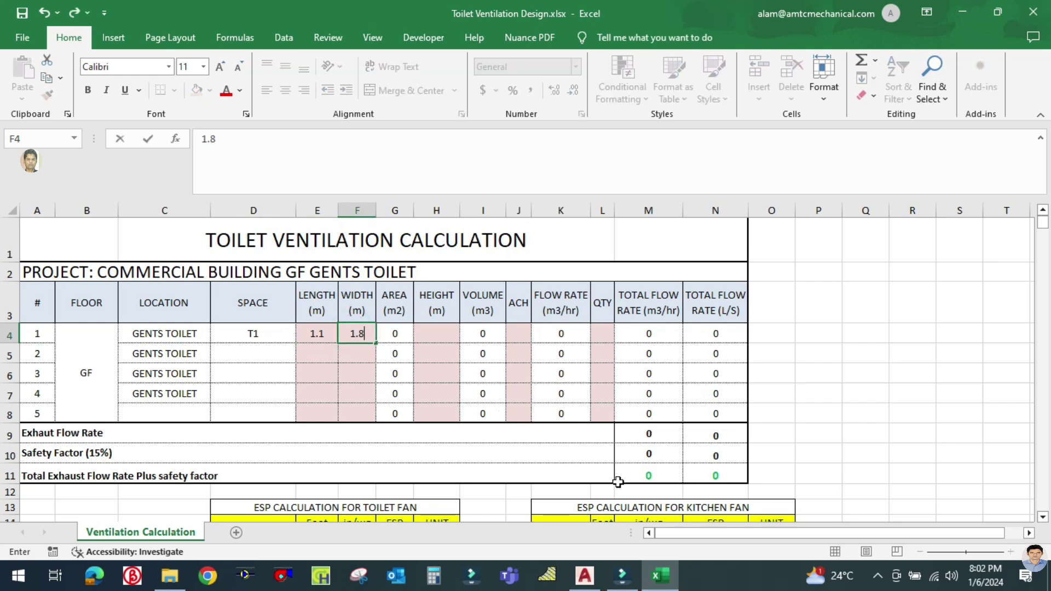
click(355, 378)
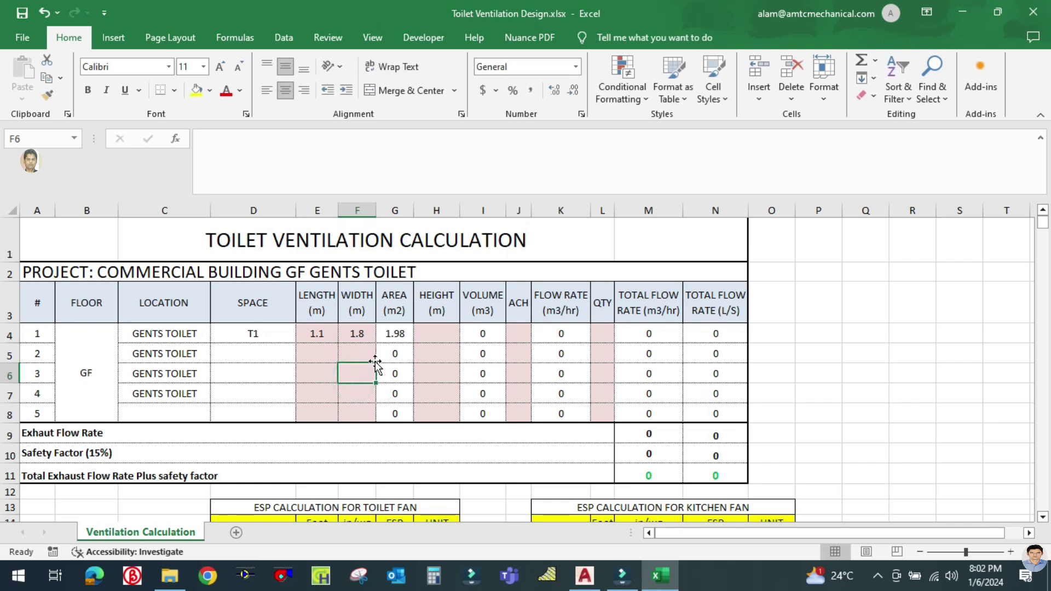
- Examine T1's length and width entries and the area formula in G4 that multiplies them
click(328, 336)
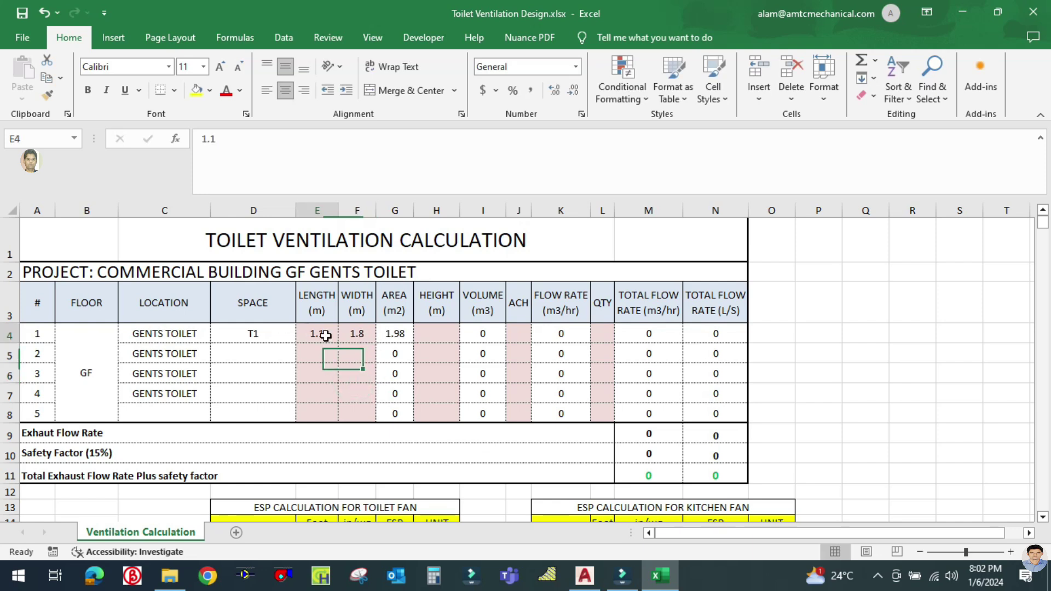
click(355, 333)
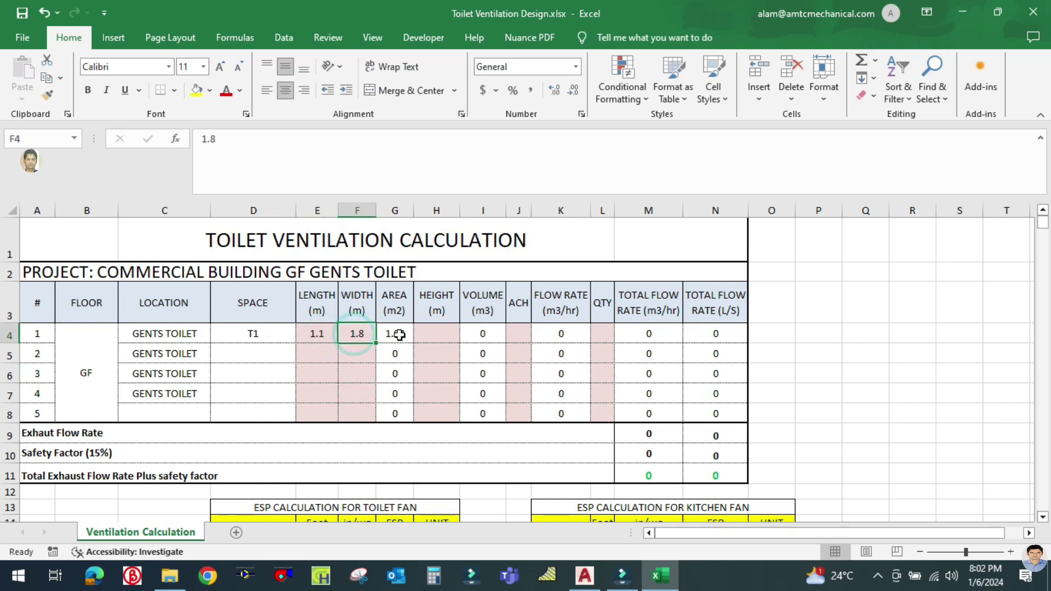
click(399, 334)
double_click(398, 333)
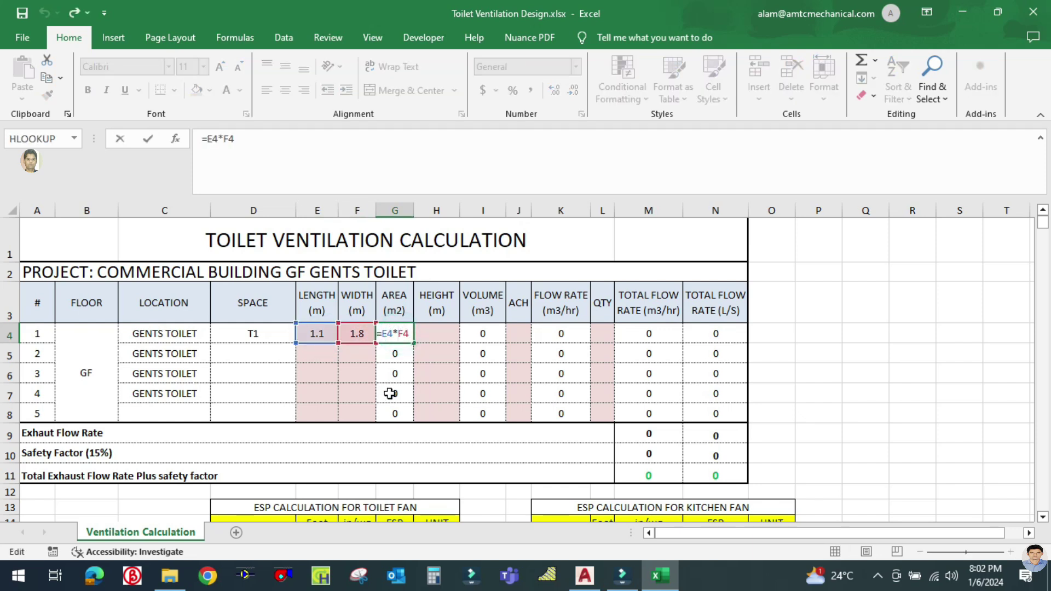
key(ctrl+Return)
double_click(395, 335)
key(Escape)
double_click(396, 334)
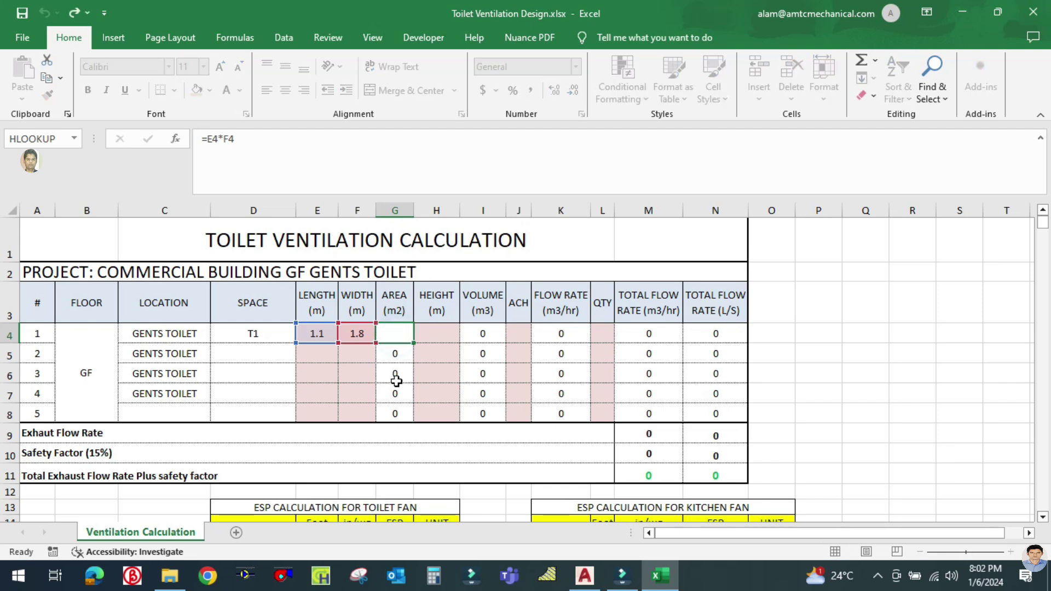
key(Escape)
double_click(398, 335)
key(Escape)
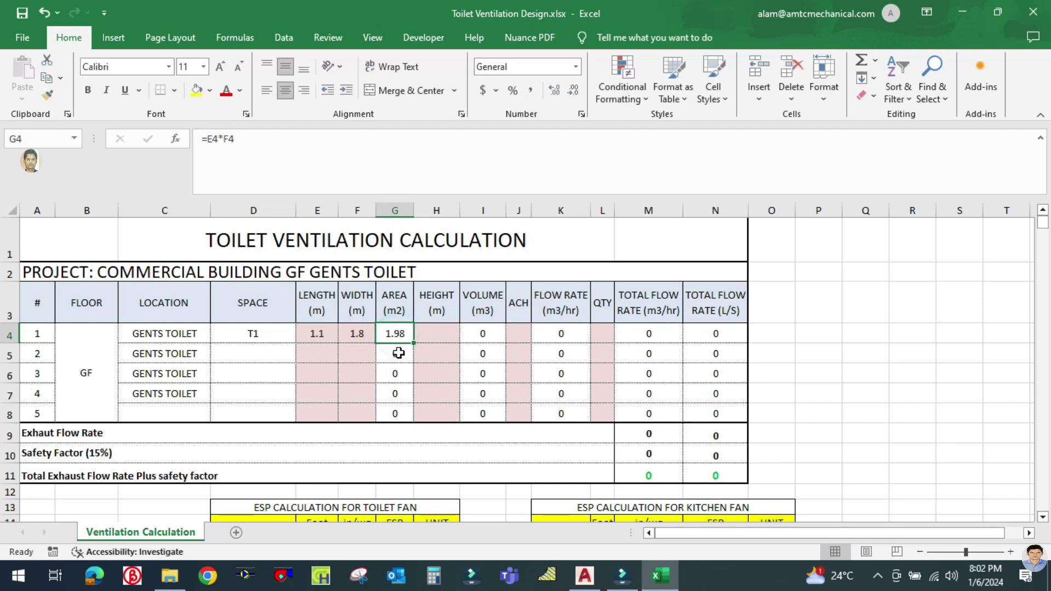
double_click(398, 331)
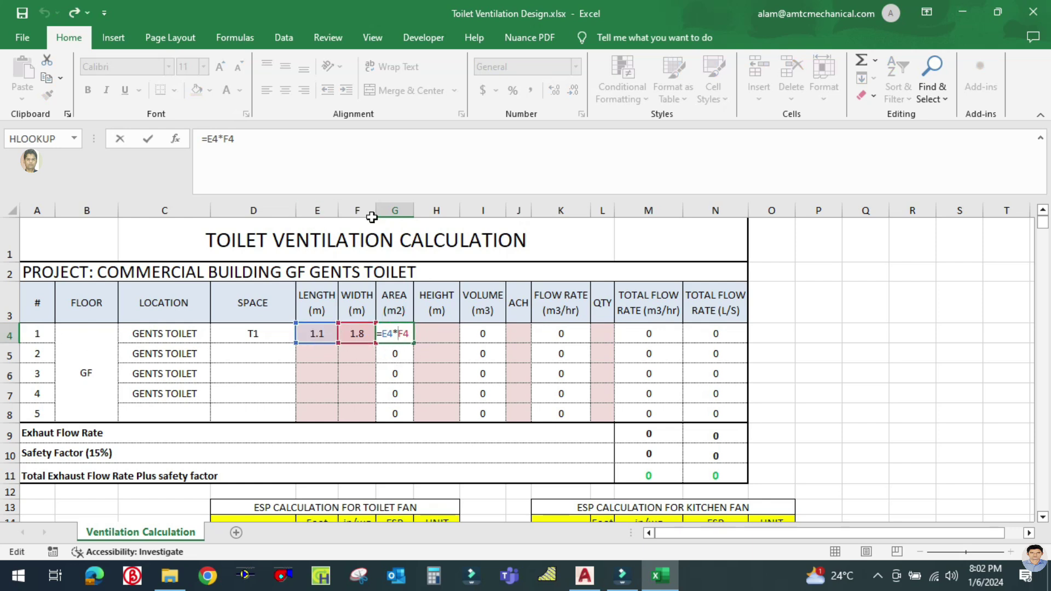
key(ctrl+Return)
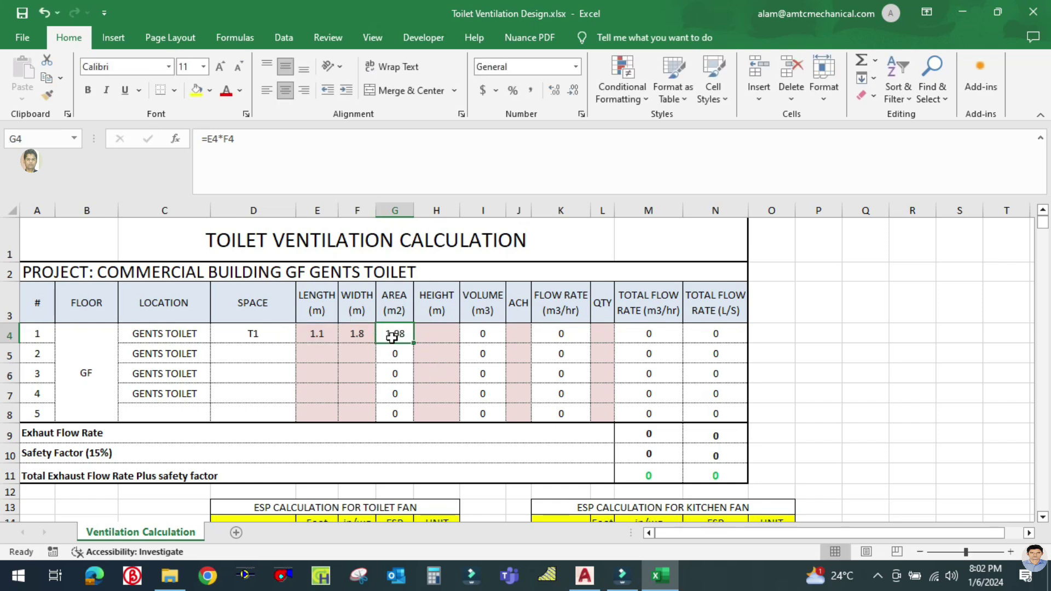
- Enter 3 as the height of T1 in H4
click(440, 336)
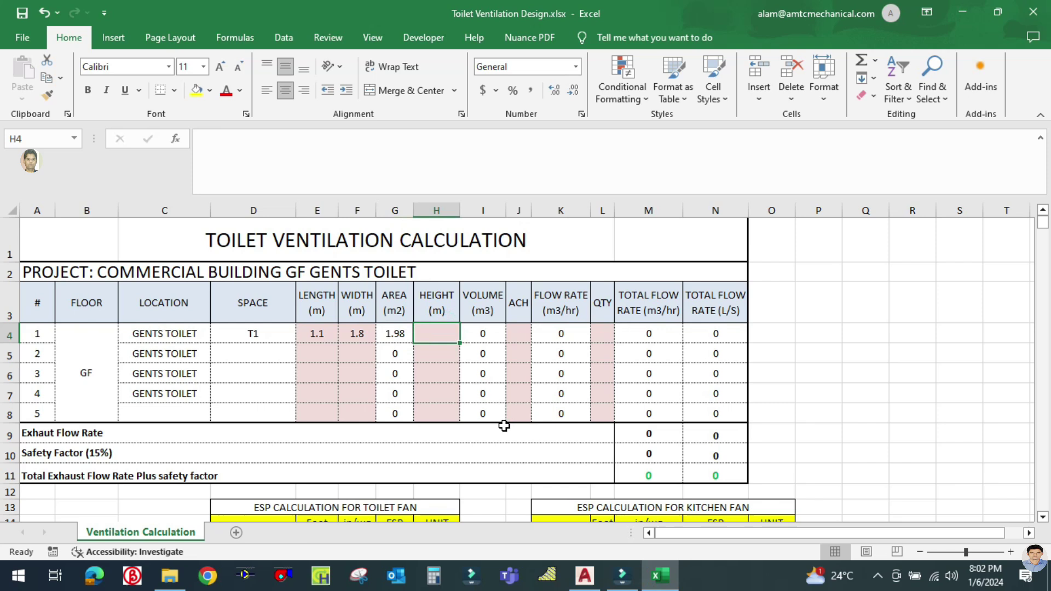
text(3)
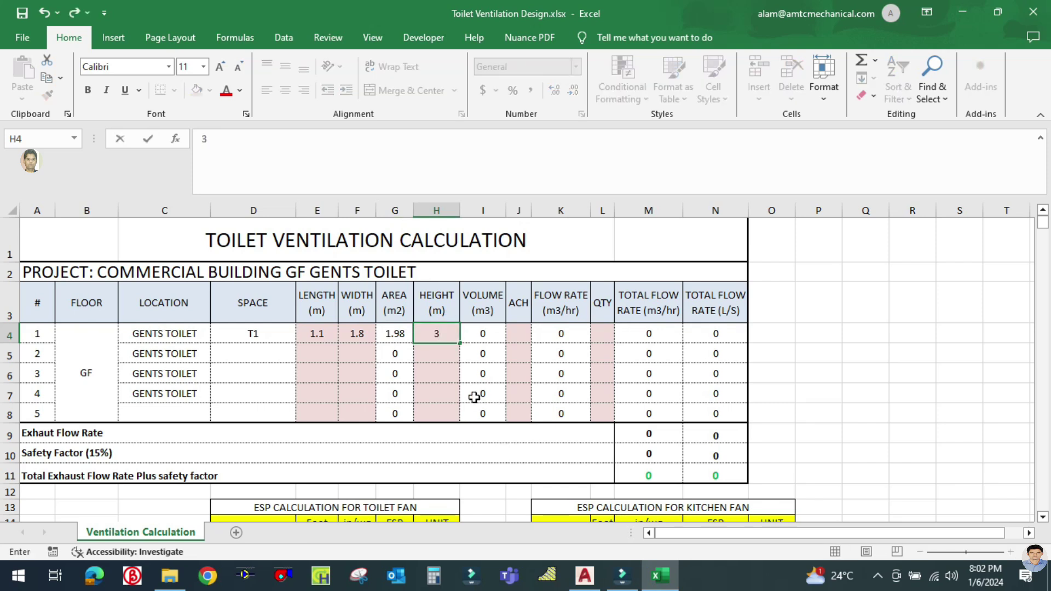
click(449, 369)
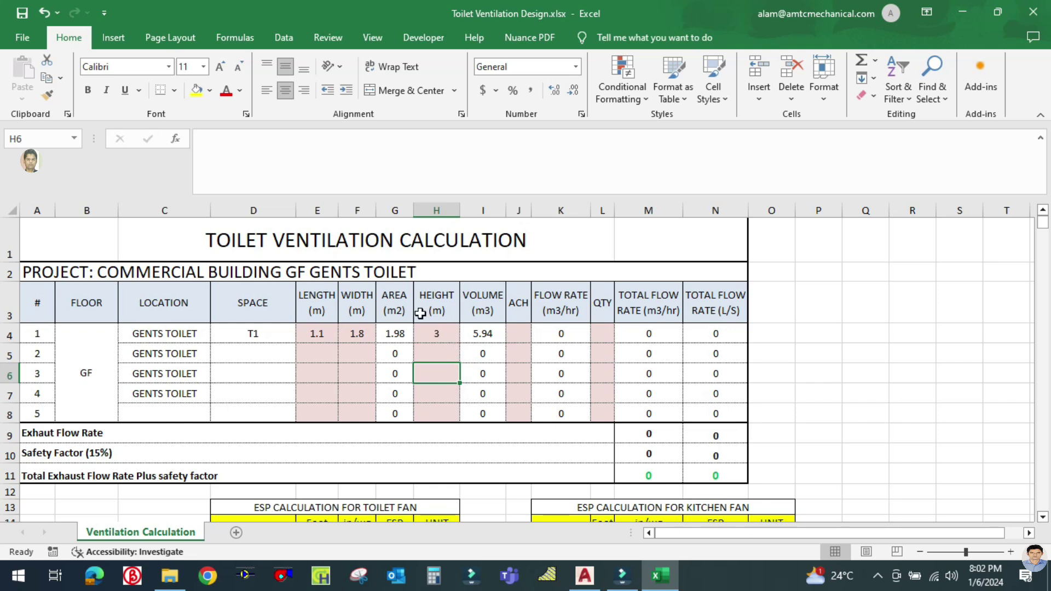
- Examine T1's height entry and the cells referenced by the volume formula in I4
click(443, 330)
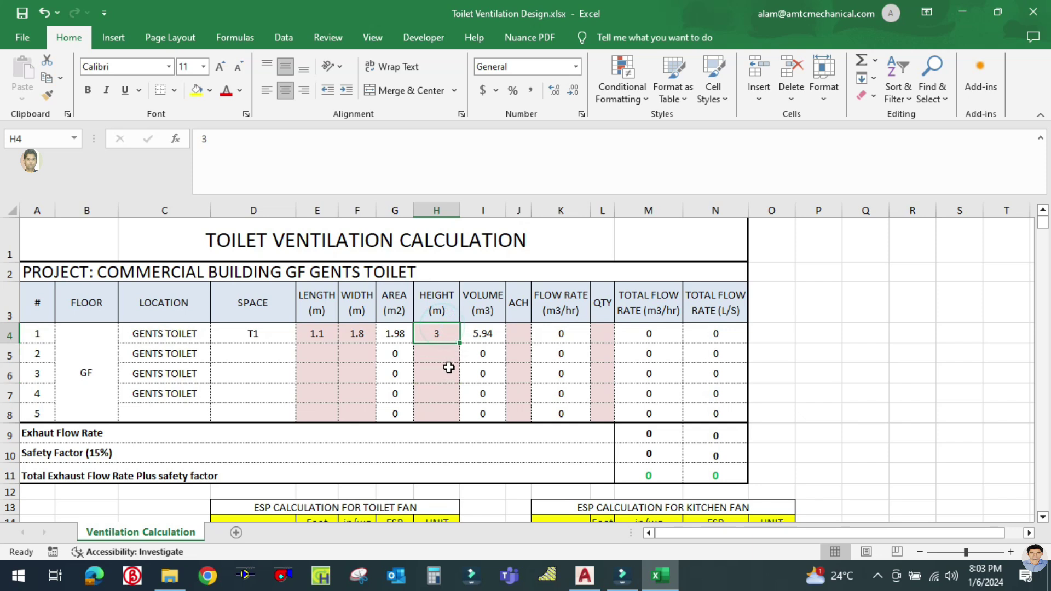
double_click(496, 336)
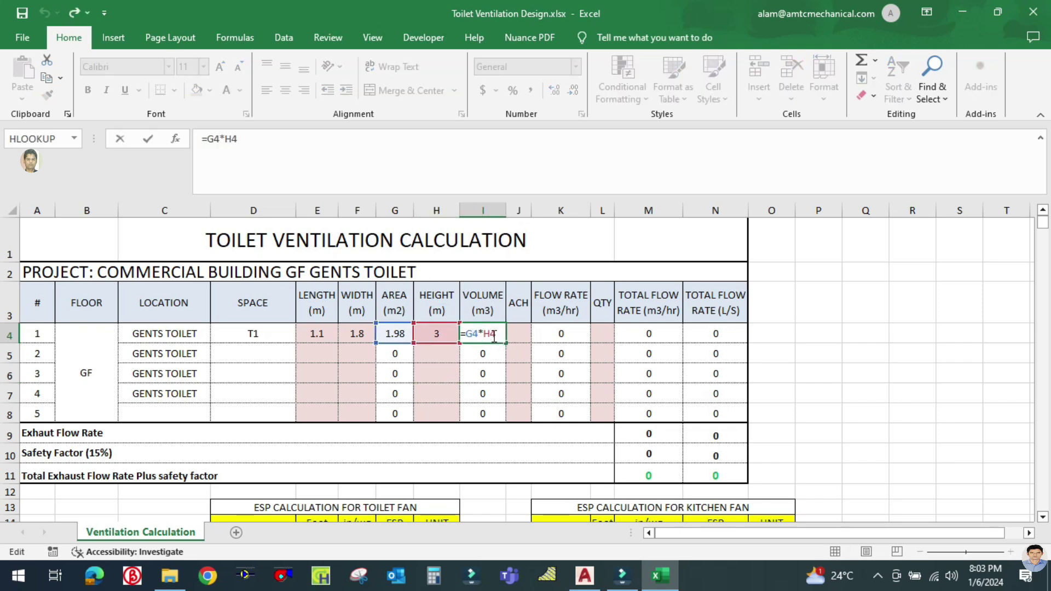
key(Escape)
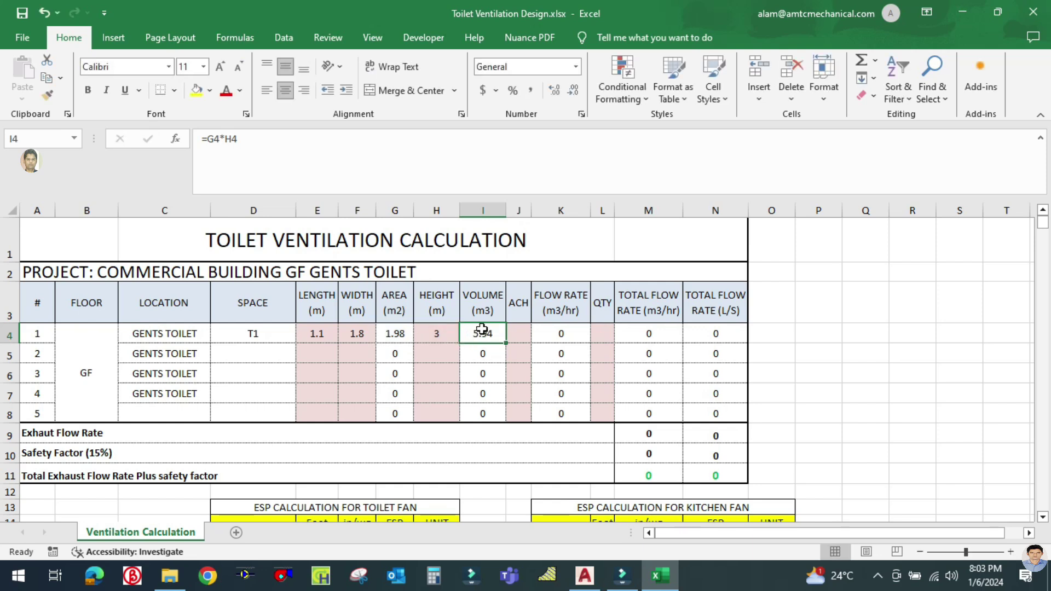
double_click(482, 330)
key(Escape)
- Enter 8 as the ACH value for T1 in J4
click(519, 334)
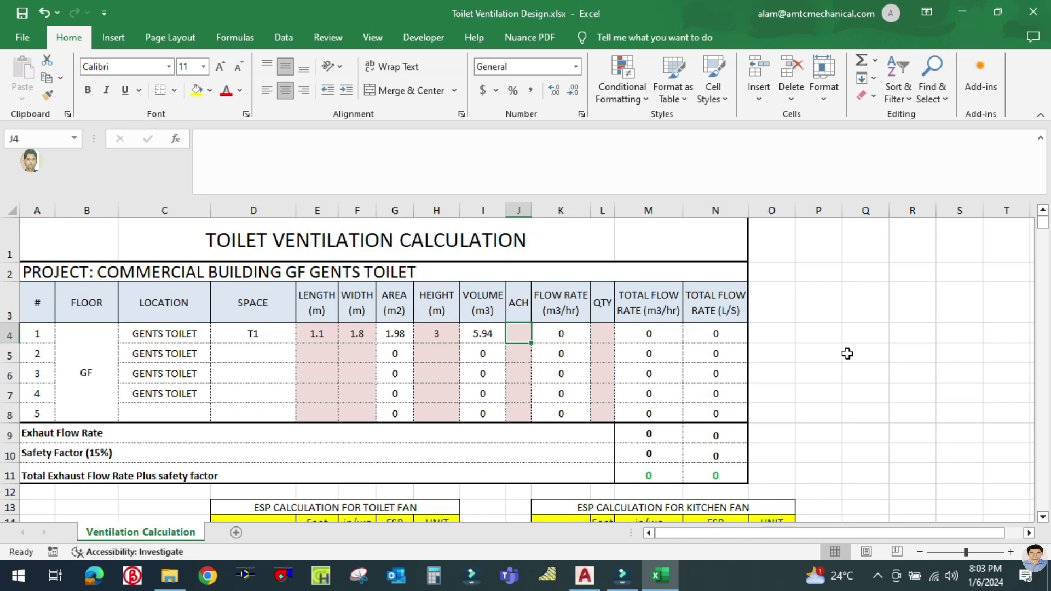
text(8)
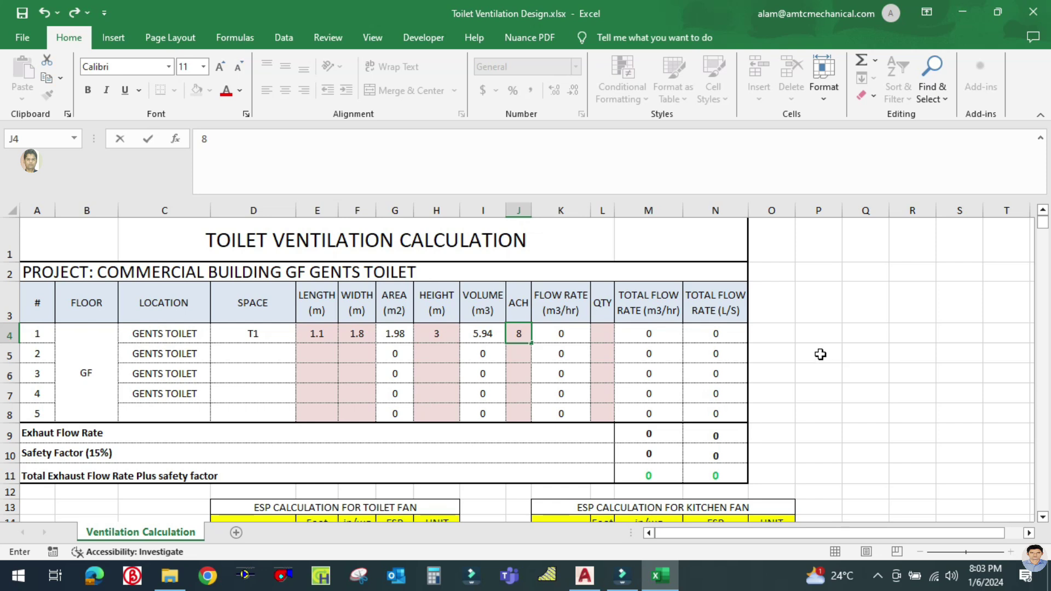
click(821, 354)
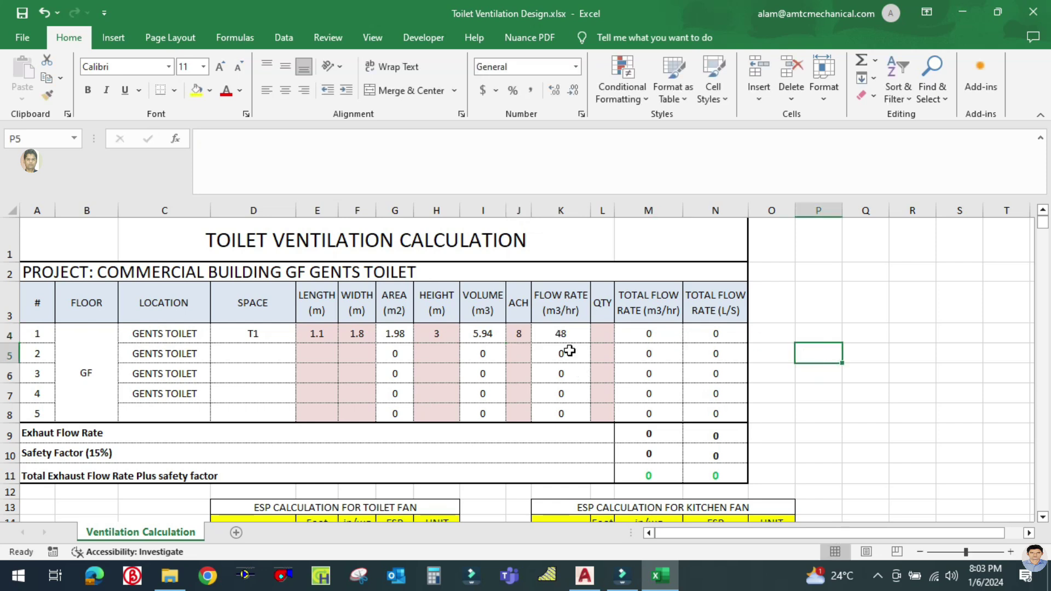
- Examine T1's ACH entry and the cells referenced by the flow rate formula in K4
click(522, 333)
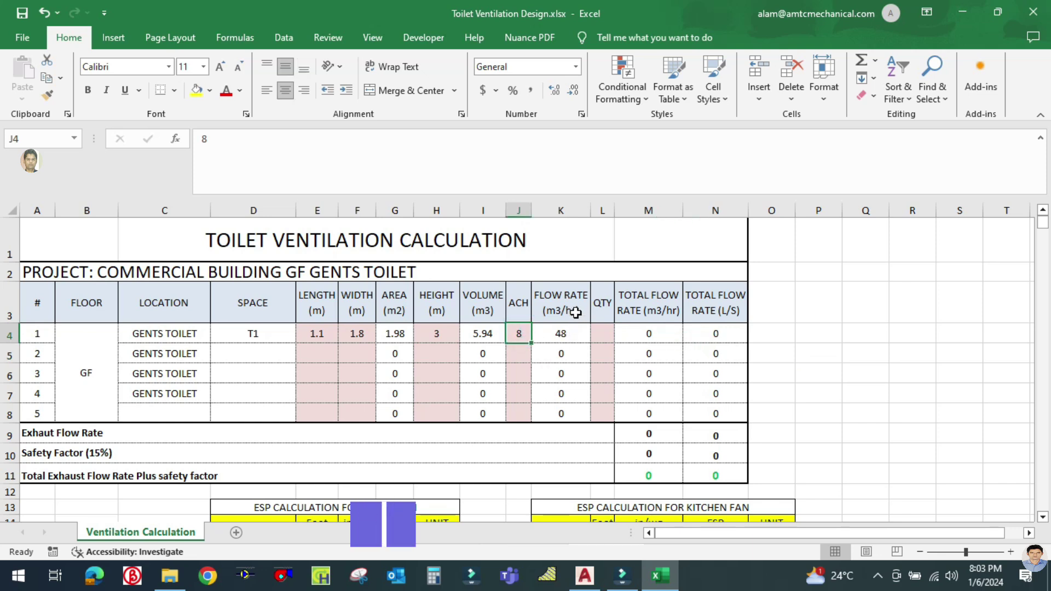
click(581, 354)
click(564, 335)
double_click(564, 335)
key(Escape)
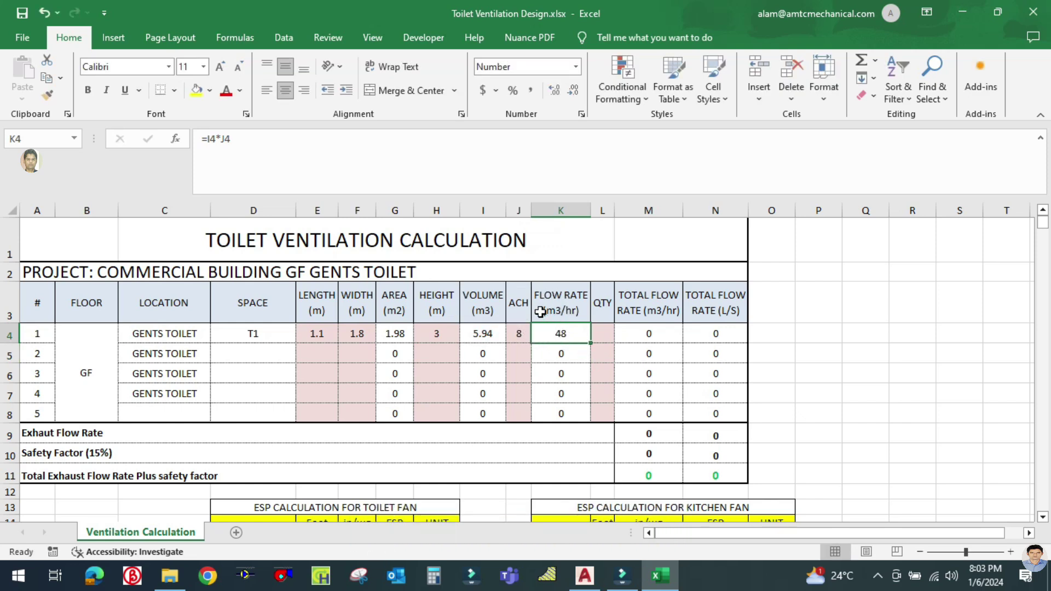
double_click(574, 334)
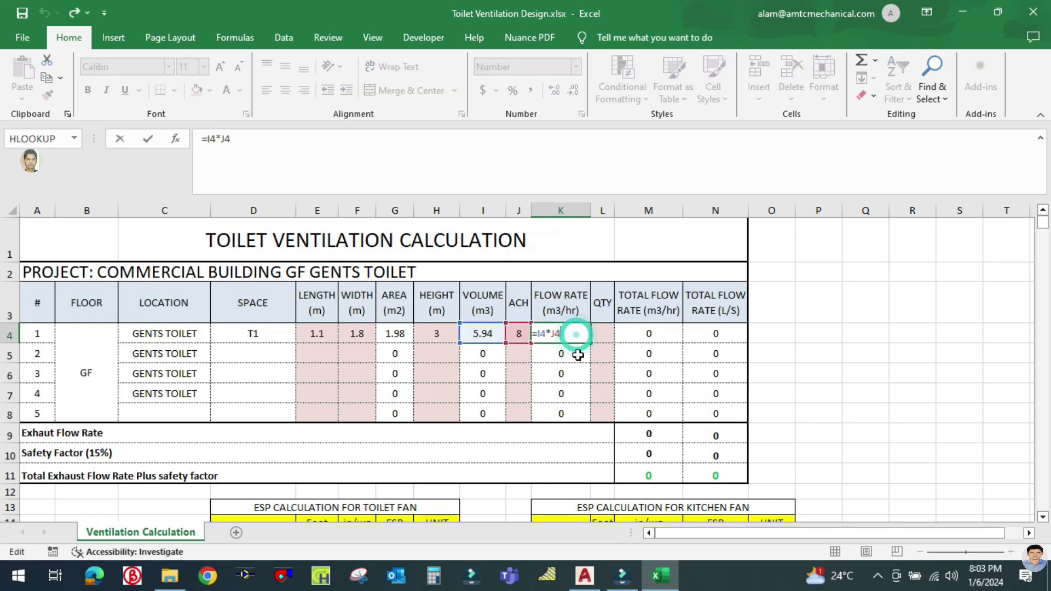
key(Escape)
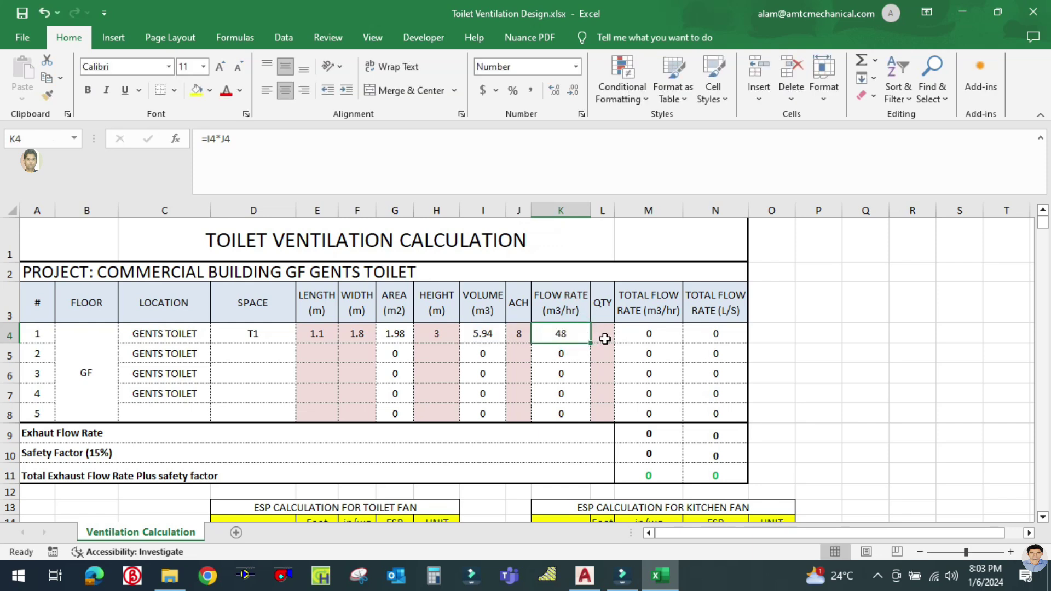
- Enter 1 as the quantity for T1 in L4
click(605, 339)
text(1)
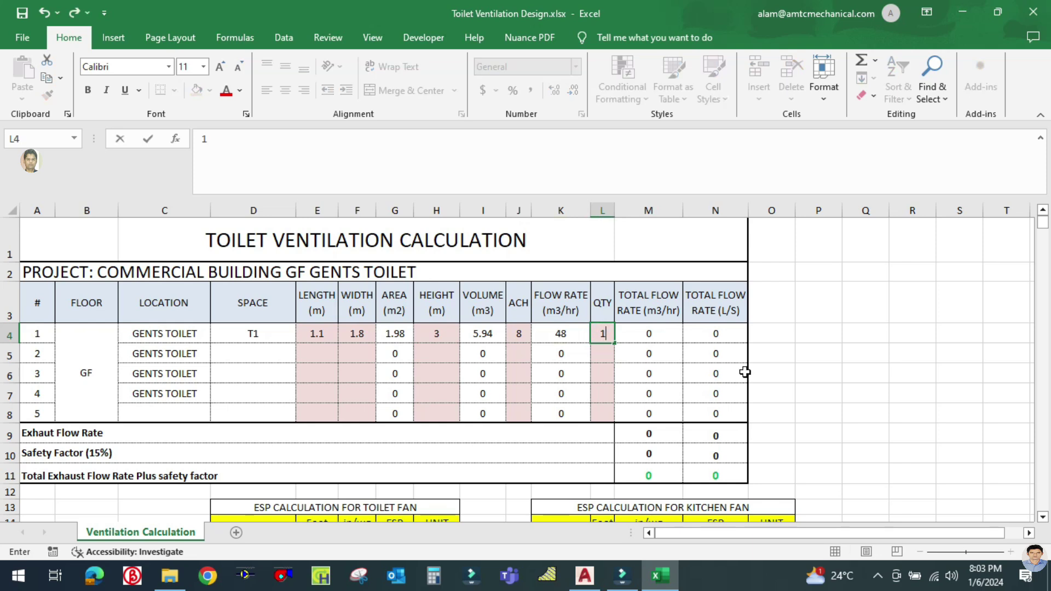
click(791, 343)
key(Left)
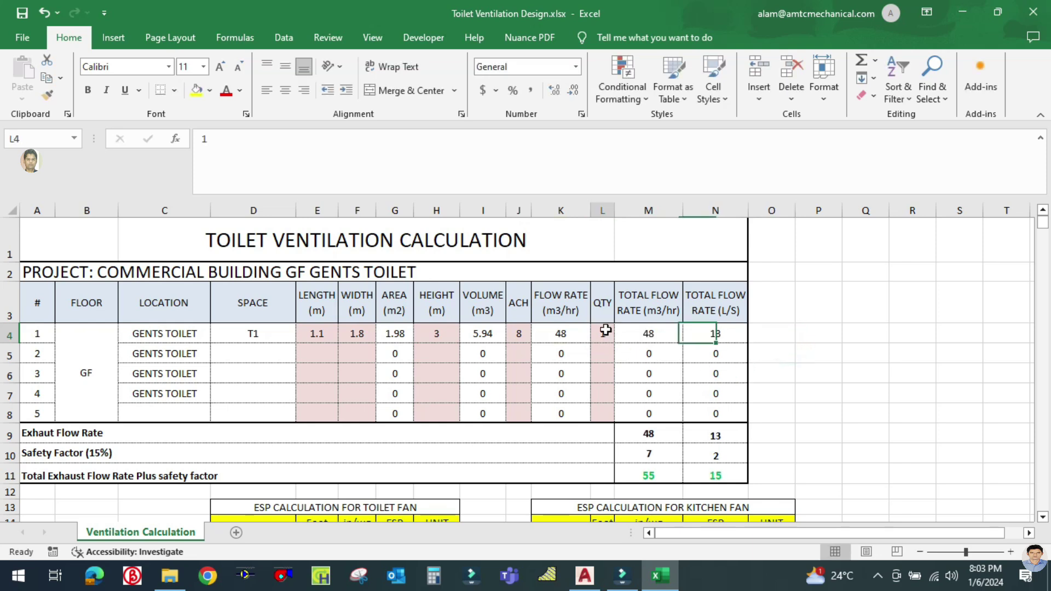
- Examine T1's quantity entry and the cells referenced by the total flow rate formula in M4
click(605, 330)
double_click(656, 333)
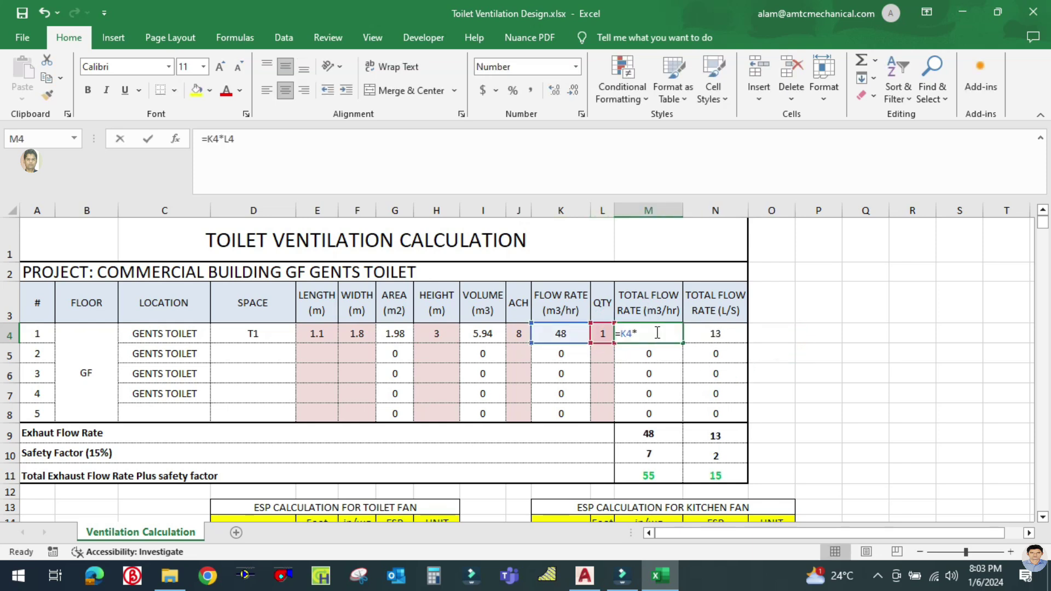
key(Escape)
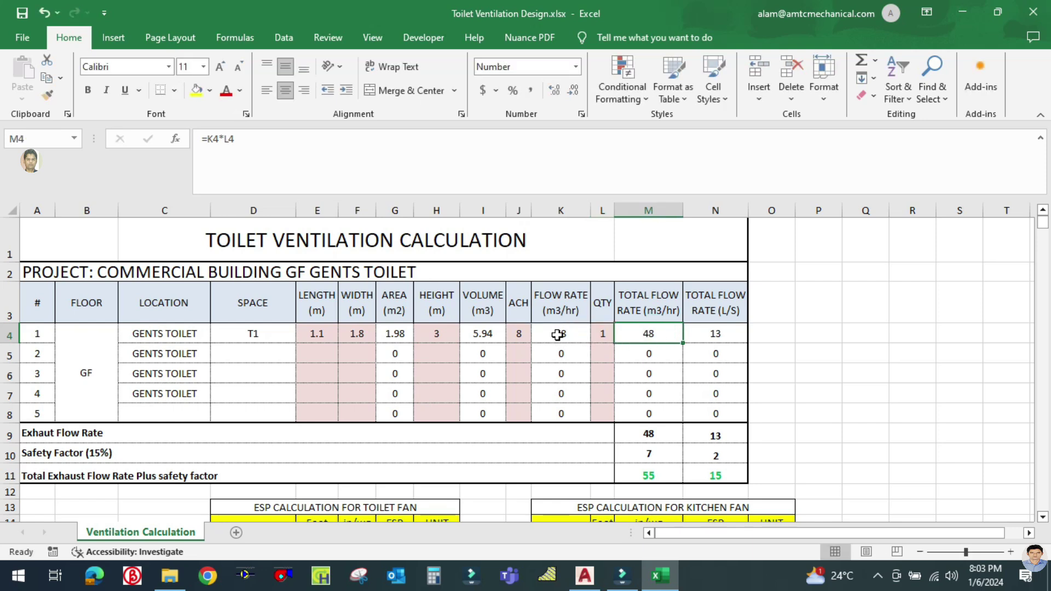
double_click(650, 332)
key(Escape)
- Try a quantity of 2 for T1 in L4 and check the total flow rate formula in M4
click(602, 334)
text(2)
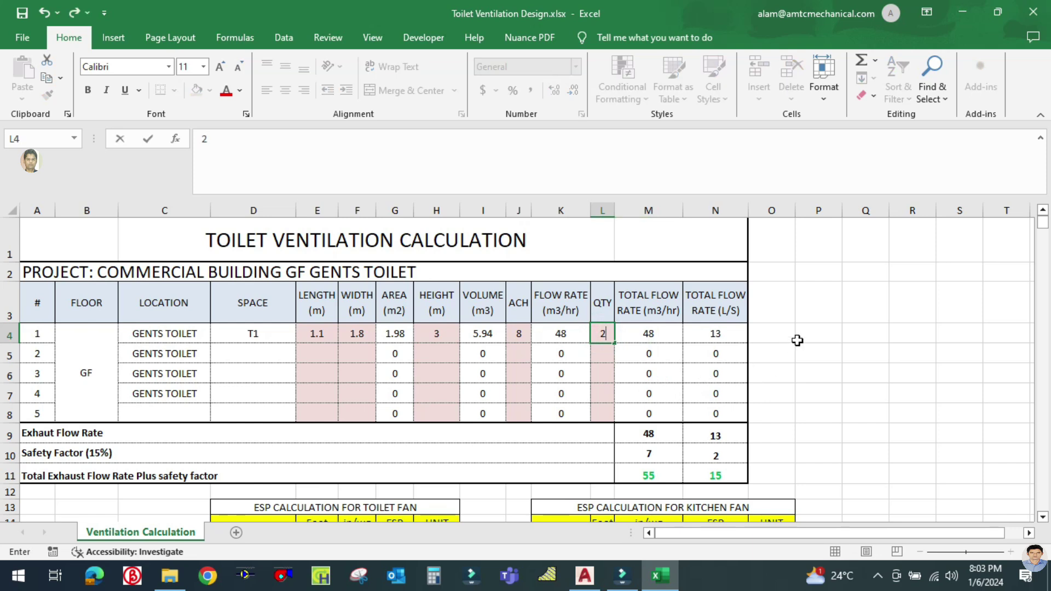
click(796, 340)
click(605, 333)
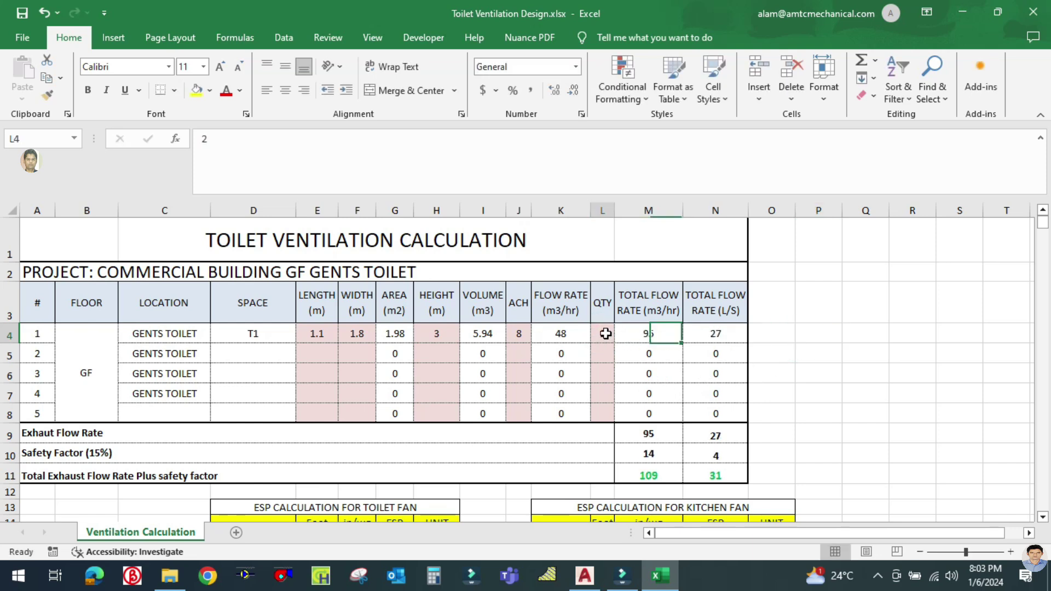
click(649, 332)
double_click(650, 332)
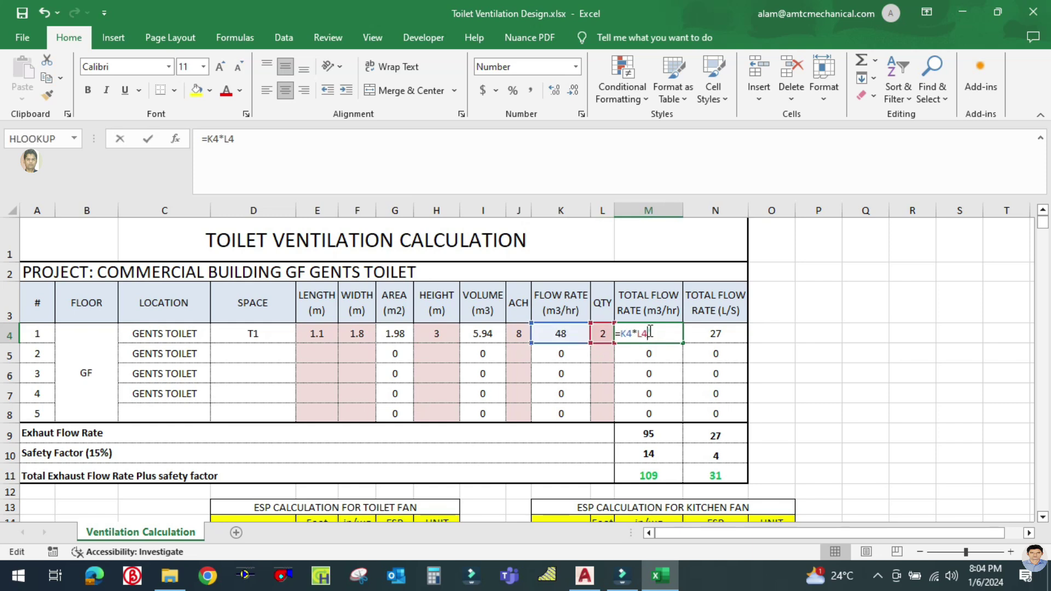
key(Escape)
- Set T1's quantity in L4 back to 1
click(605, 333)
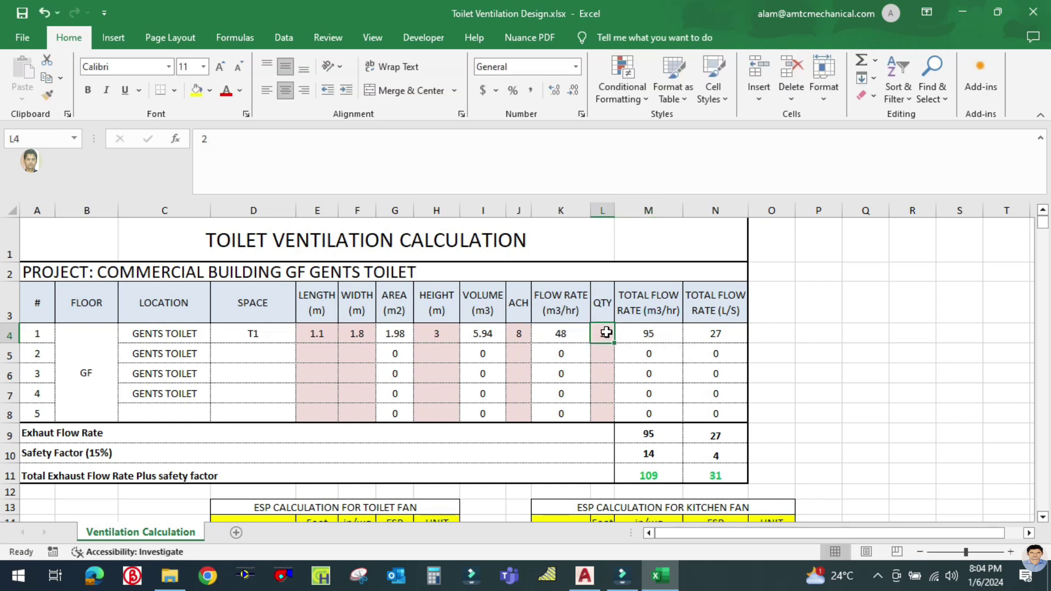
text(1)
click(836, 345)
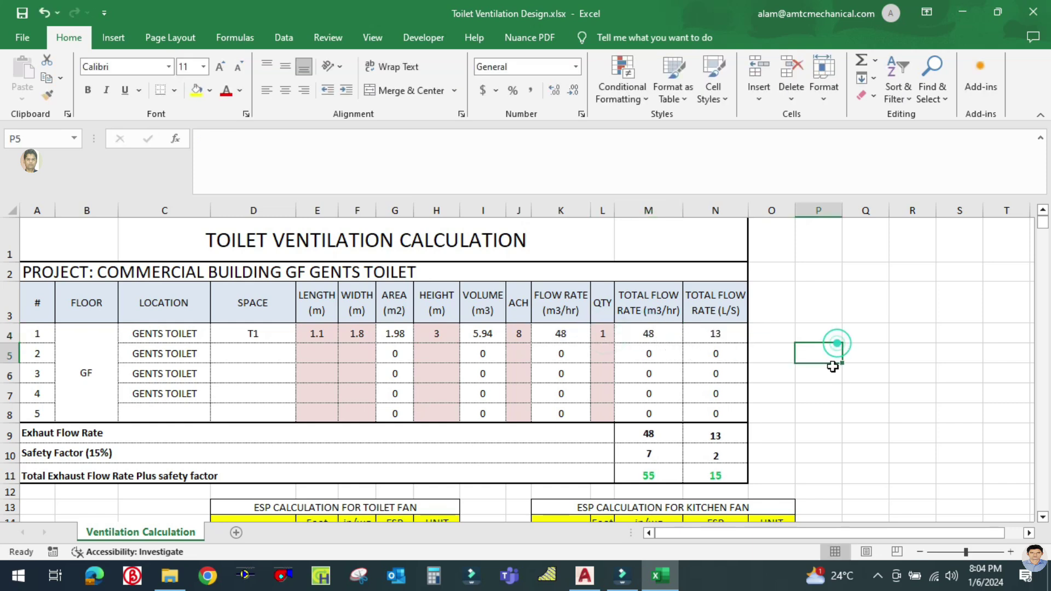
- Examine T1's total flow rate in M4 and the litres-per-second conversion formula in N4
click(664, 338)
click(631, 359)
ctrl+scroll(631, 358, up, 1)
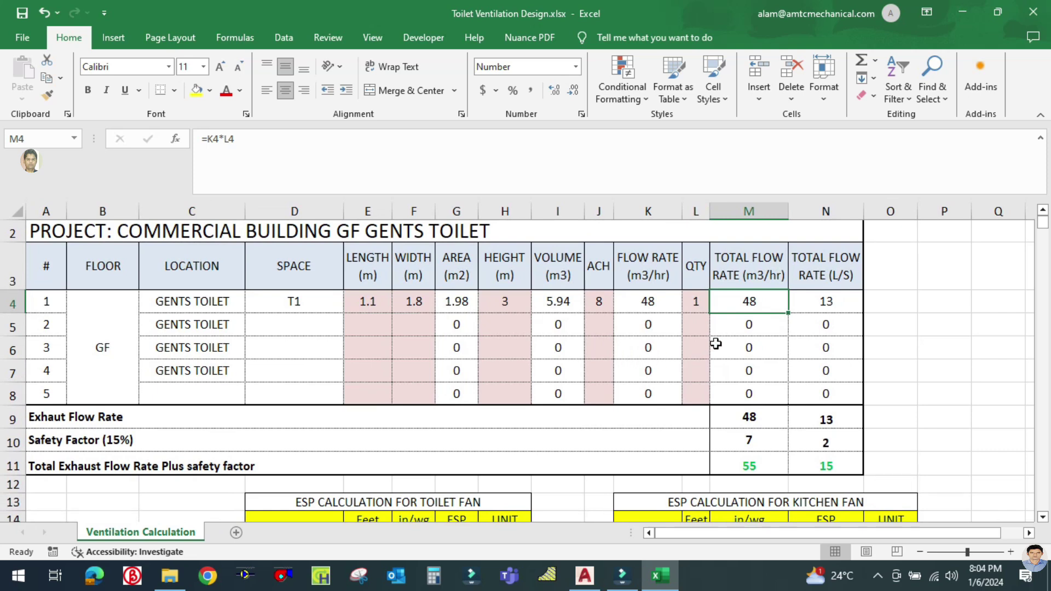
ctrl+scroll(720, 335, up, 1)
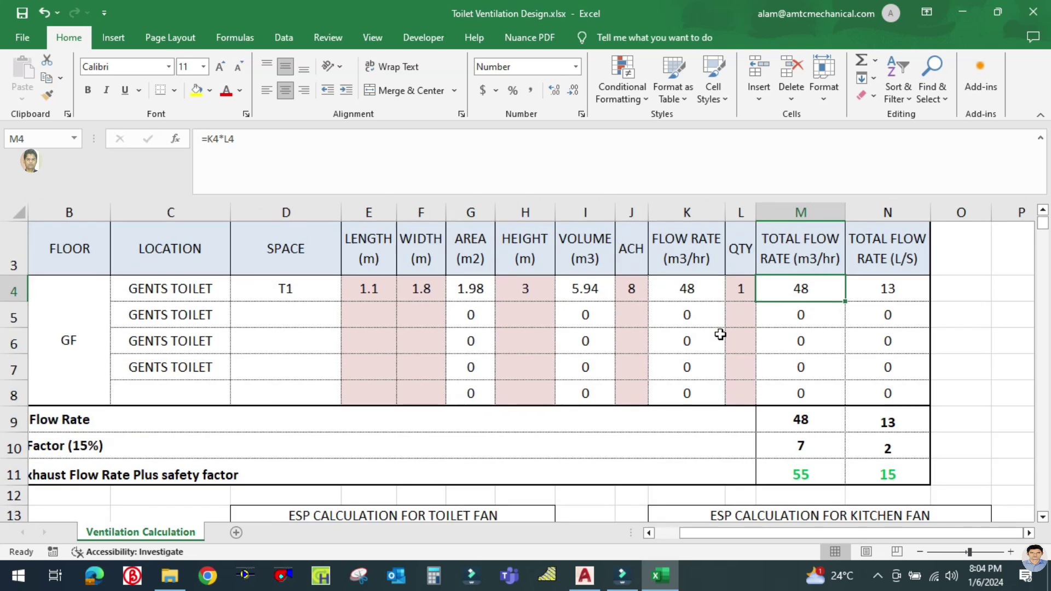
scroll(714, 337, up, 1)
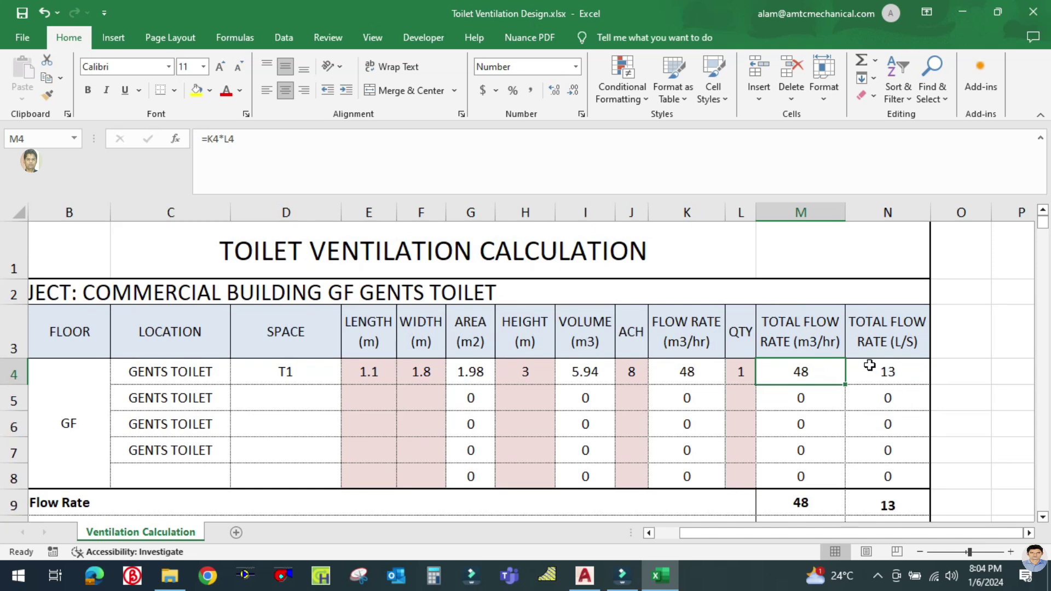
click(898, 375)
double_click(898, 374)
key(Escape)
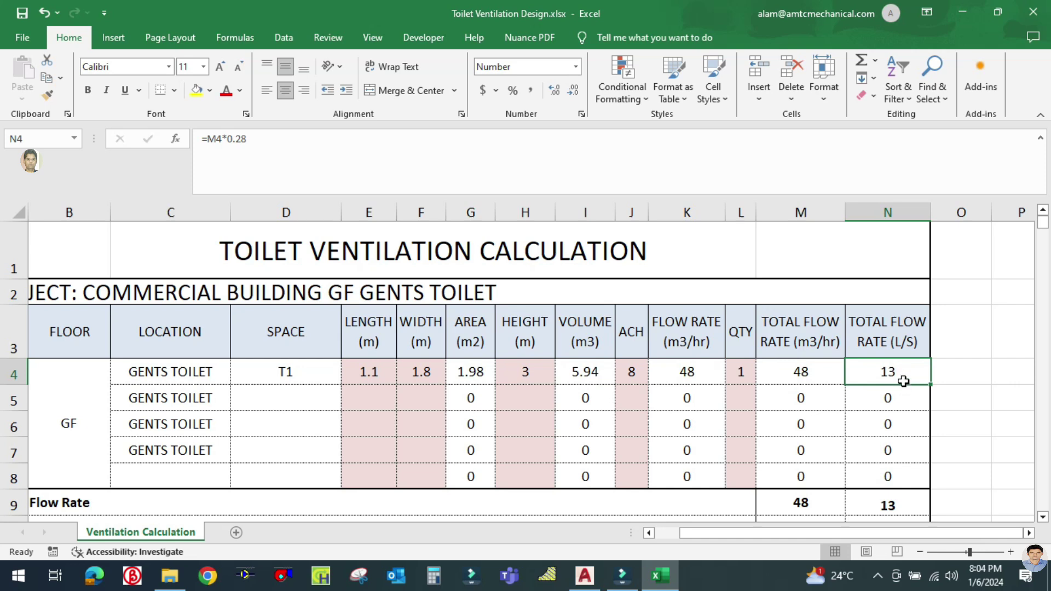
double_click(903, 381)
key(Escape)
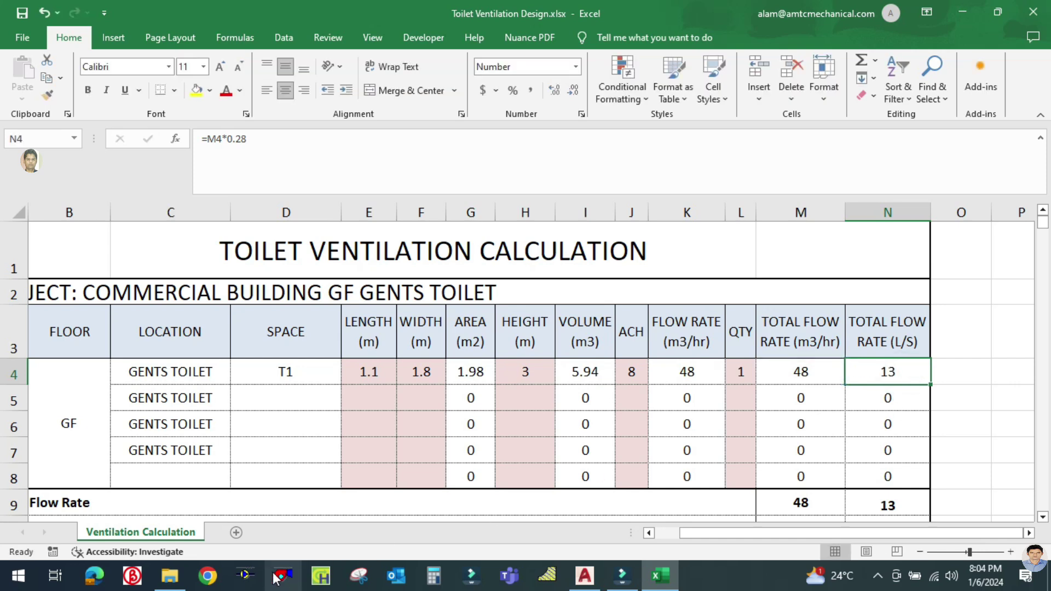
- Switch to Chrome, open the Google home page and search for "unit converter"
click(208, 575)
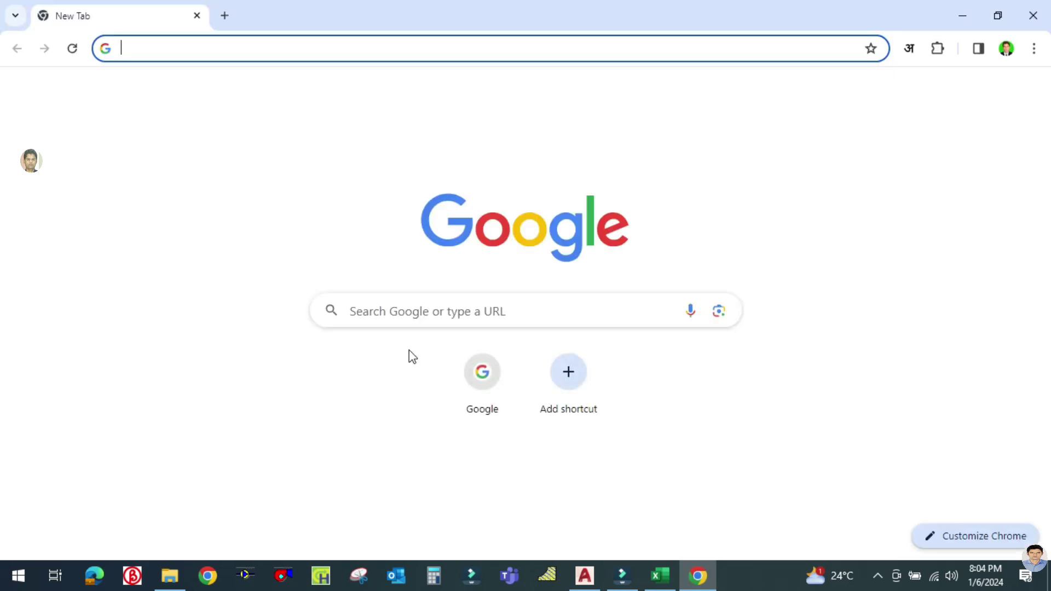
click(498, 379)
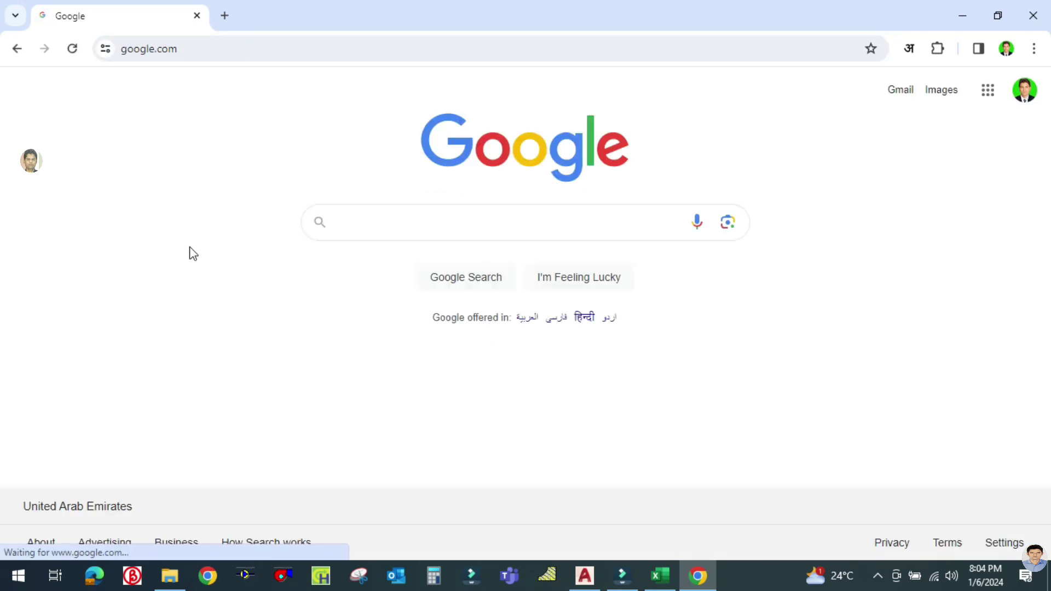
text(UNIT)
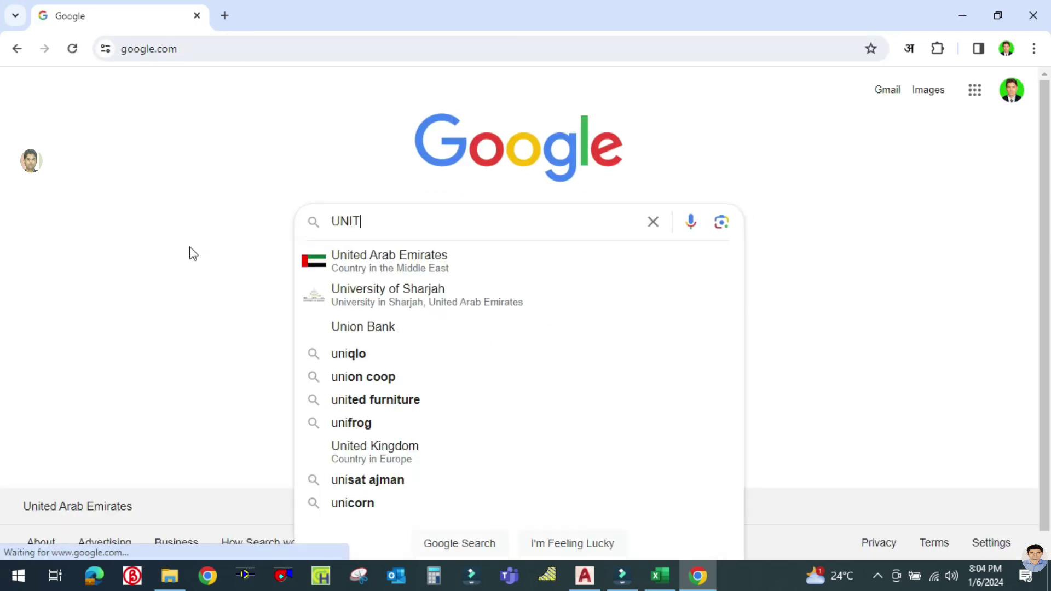
key(Return)
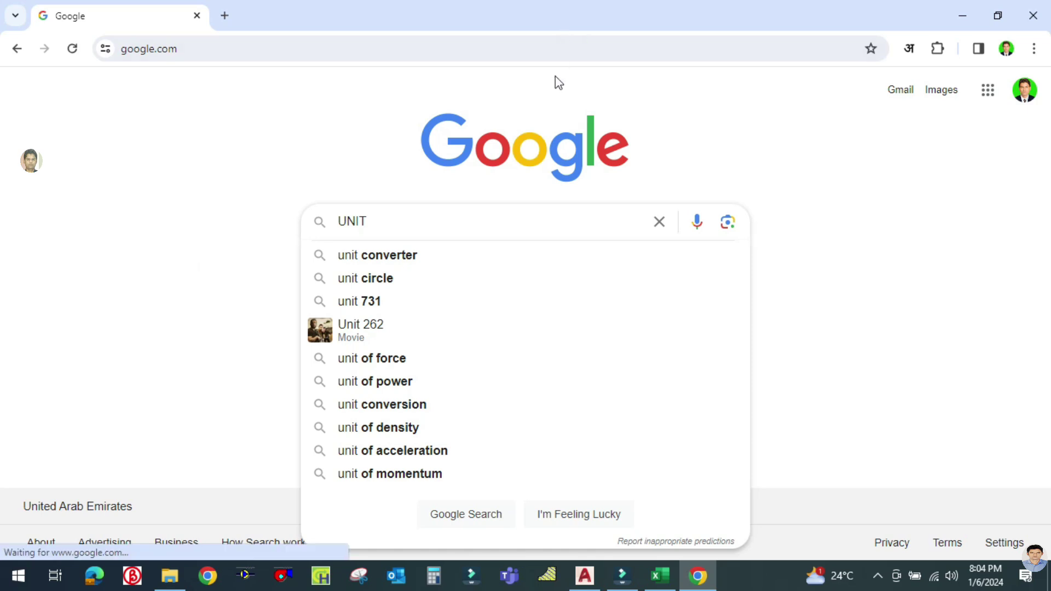
click(396, 258)
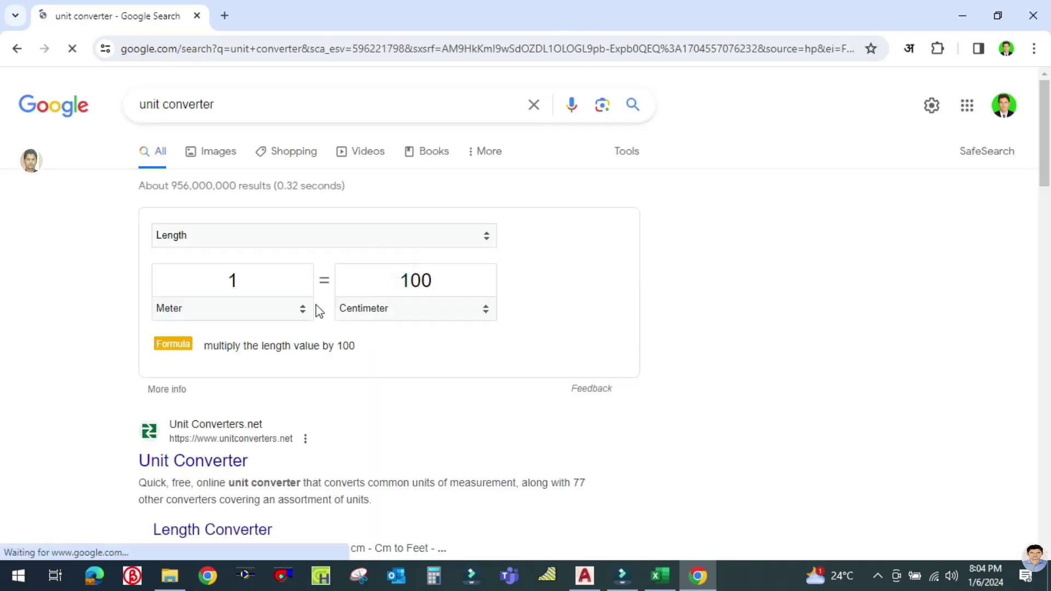
- Look through the unit converter results and the source units offered by the length converter
scroll(241, 383, down, 3)
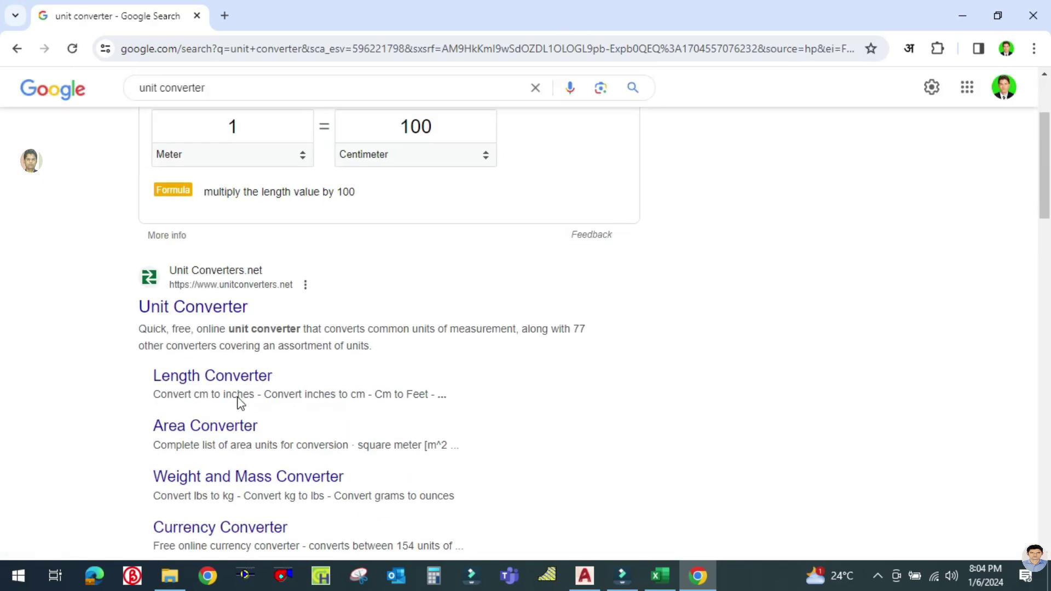
scroll(237, 375, up, 3)
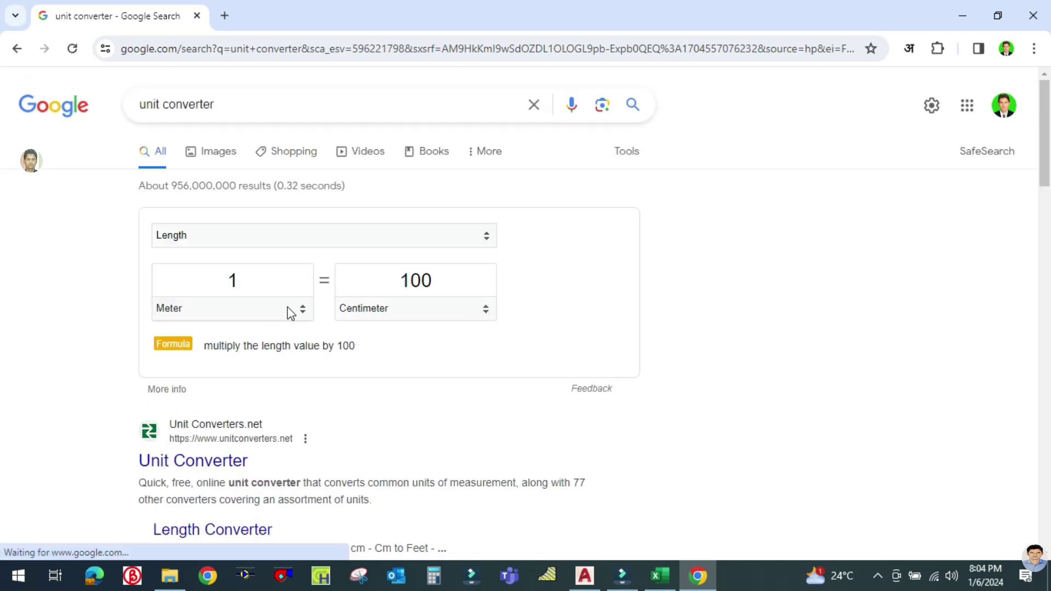
click(296, 309)
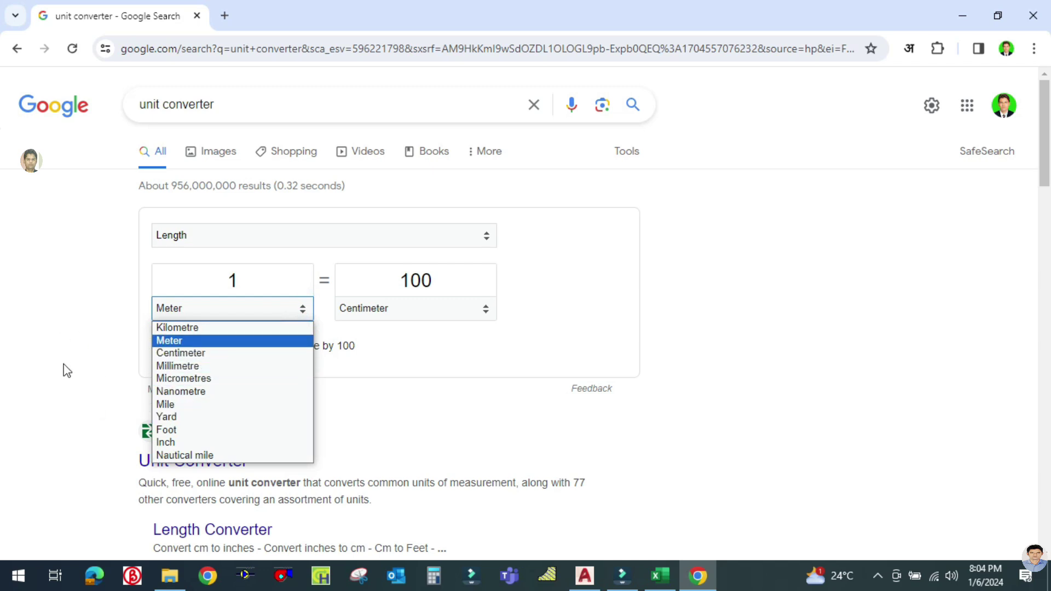
scroll(66, 369, down, 3)
click(60, 340)
scroll(60, 339, up, 3)
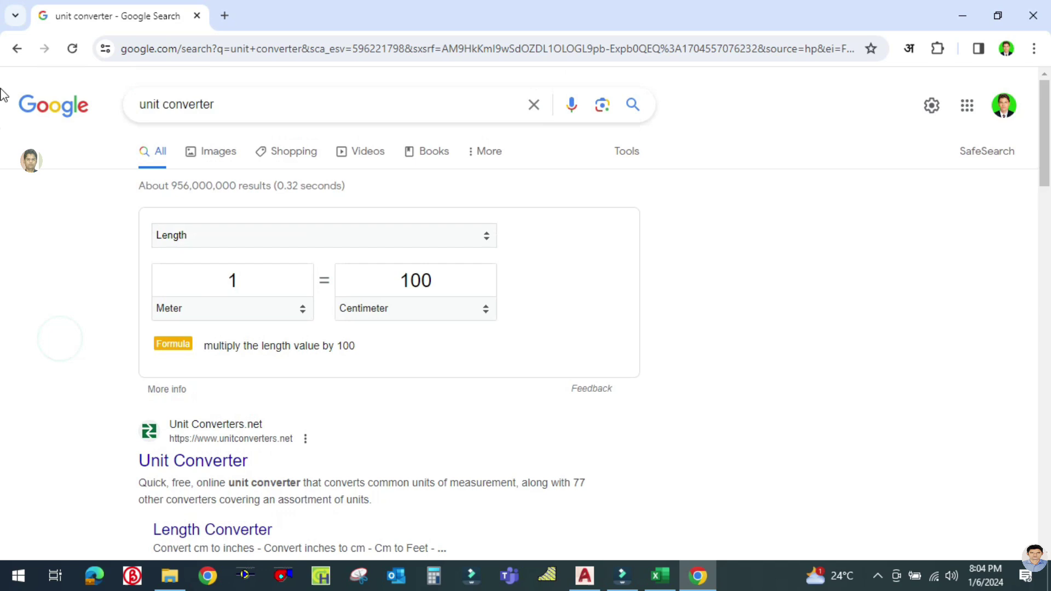
- Return to the Google home page and search for "m3/hr to l/s"
click(17, 49)
text(M)
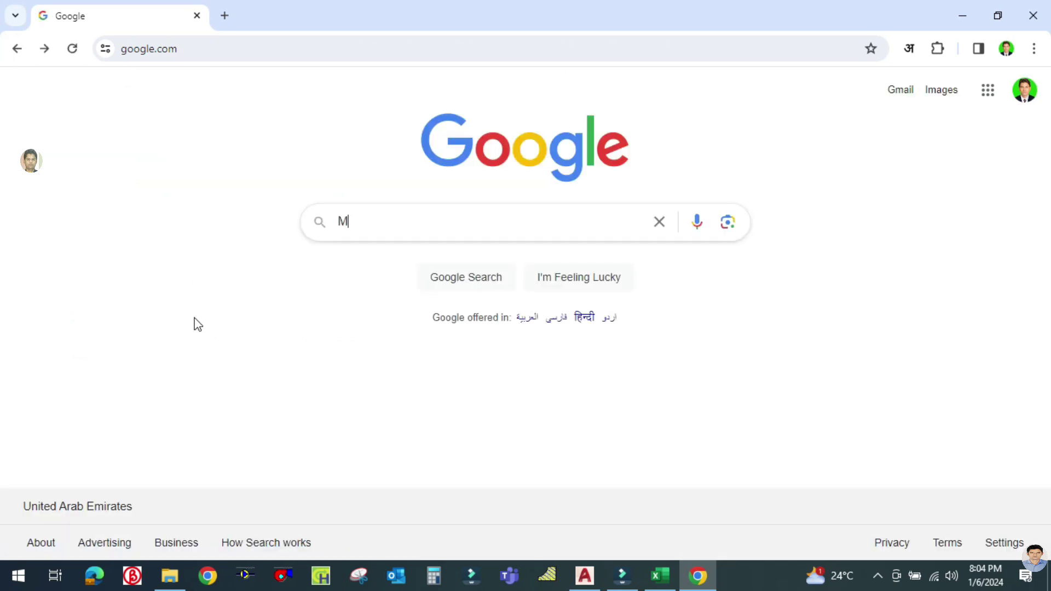
text(3/HR)
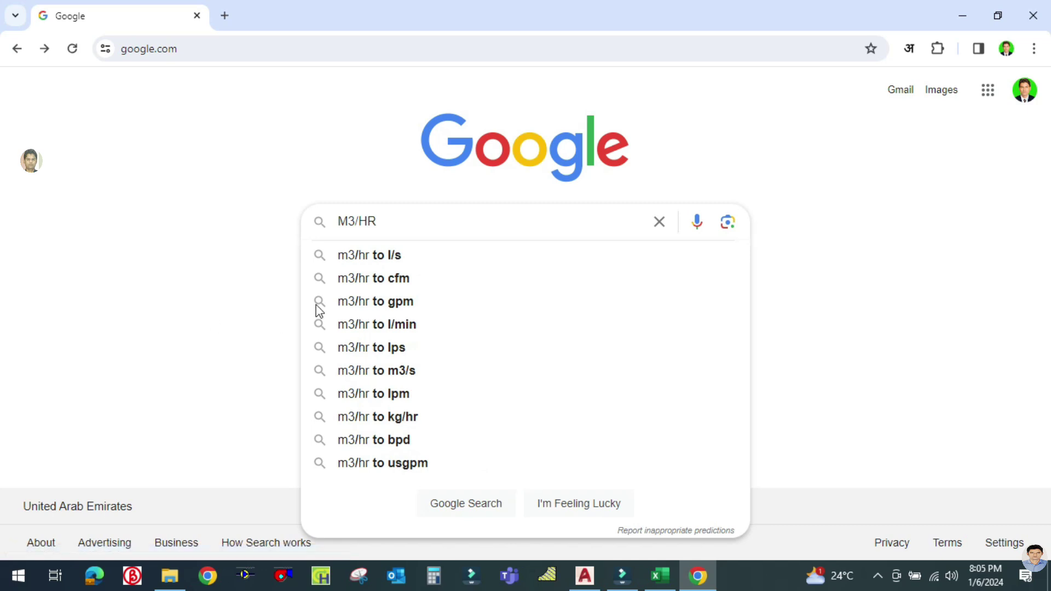
click(362, 251)
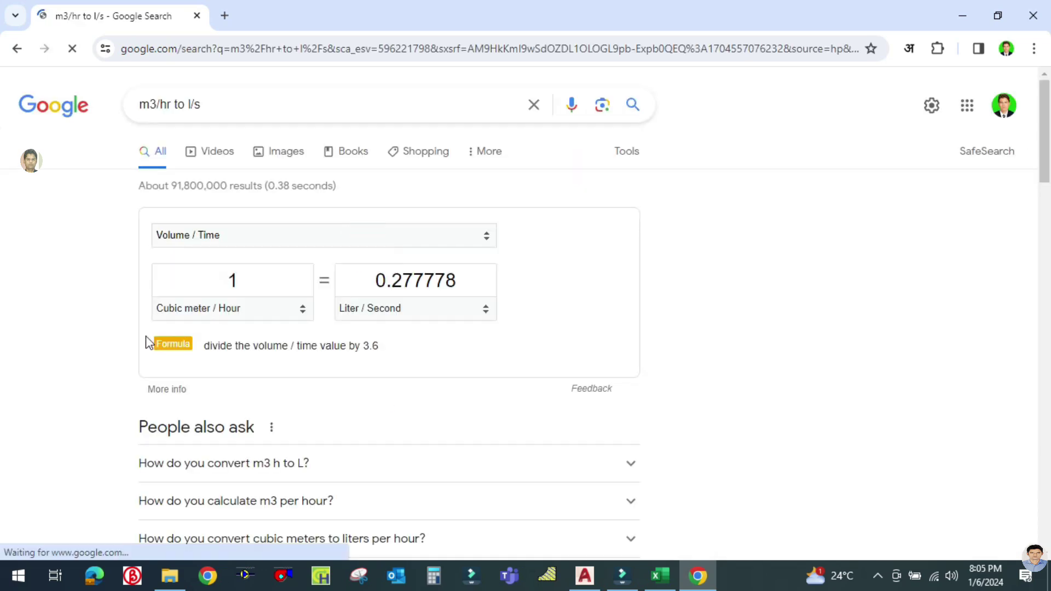
- Review the m3/hr to l/s conversion results and open the Feedwater conversion calculator
scroll(146, 342, down, 4)
scroll(142, 333, down, 4)
scroll(243, 246, down, 5)
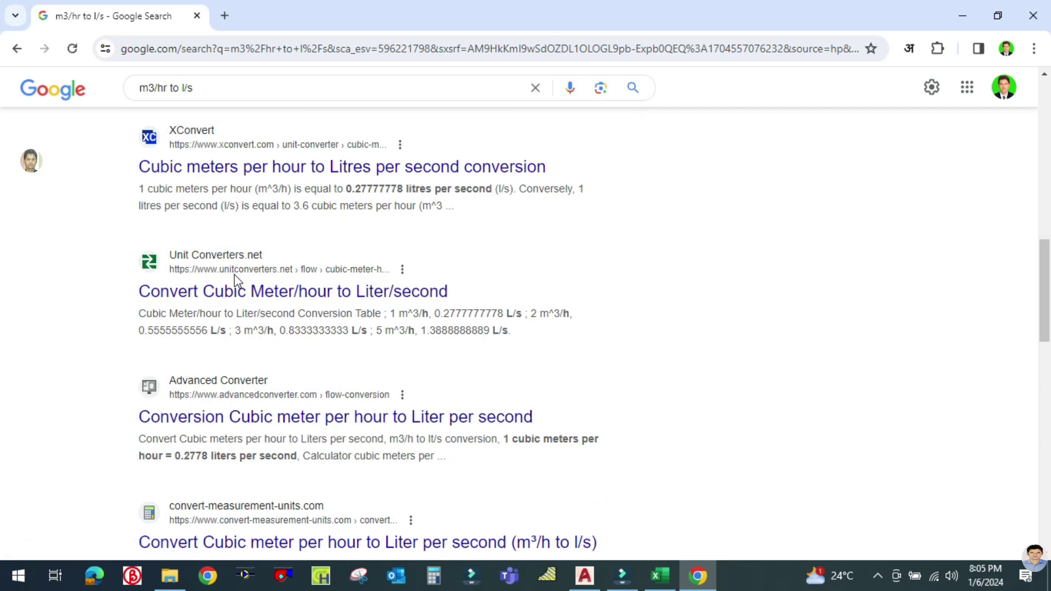
scroll(240, 312, down, 8)
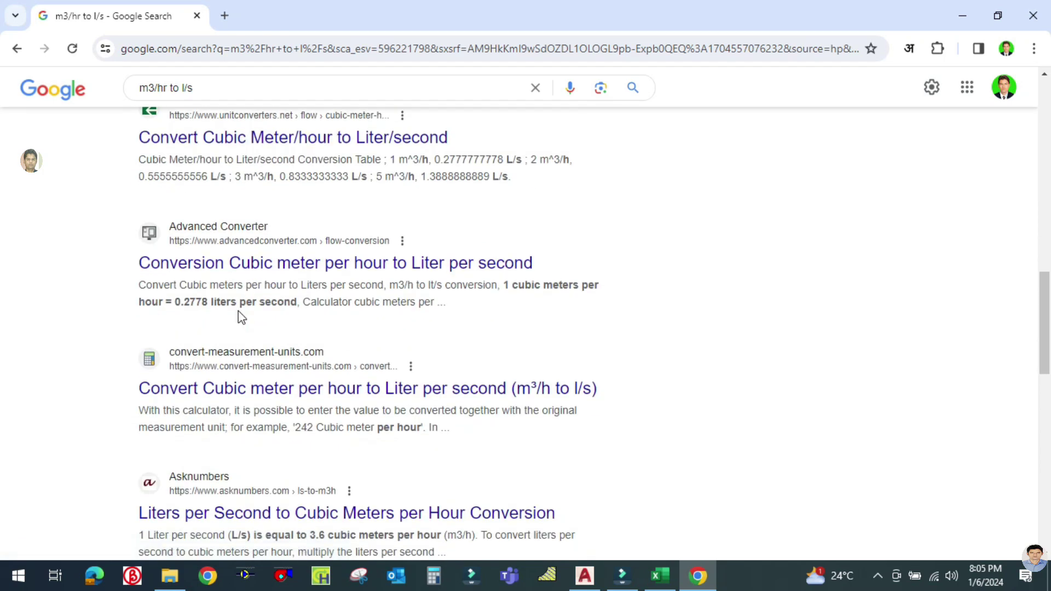
scroll(240, 316, up, 15)
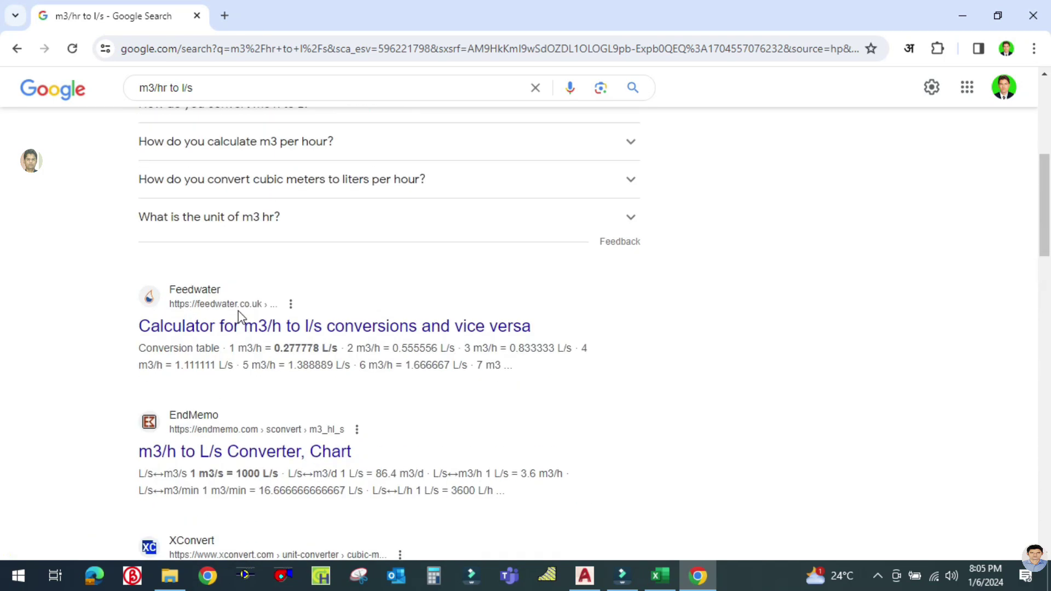
scroll(253, 316, down, 4)
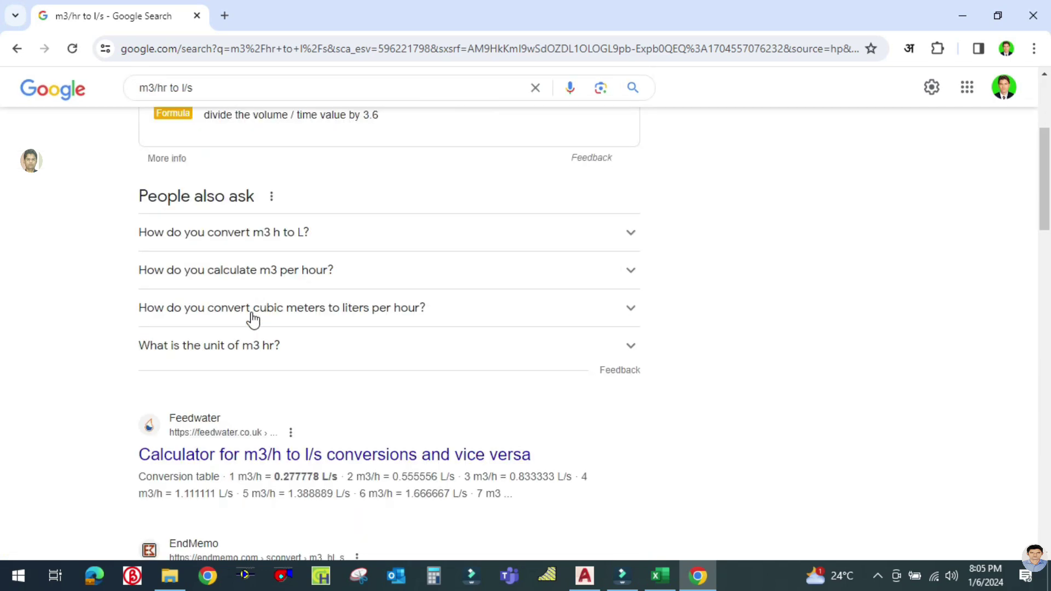
scroll(256, 403, down, 1)
click(314, 378)
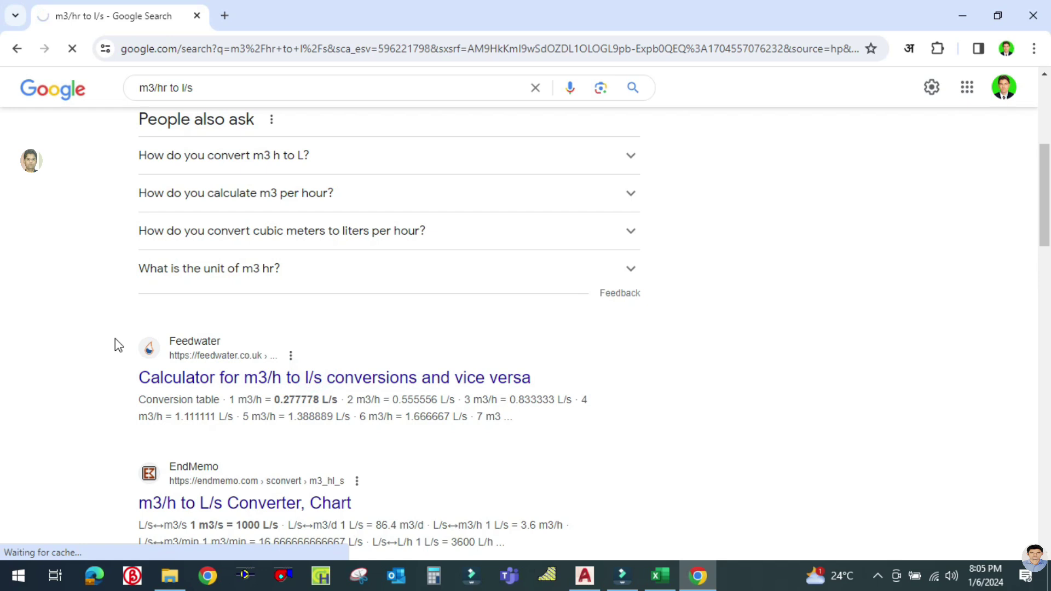
scroll(116, 344, down, 12)
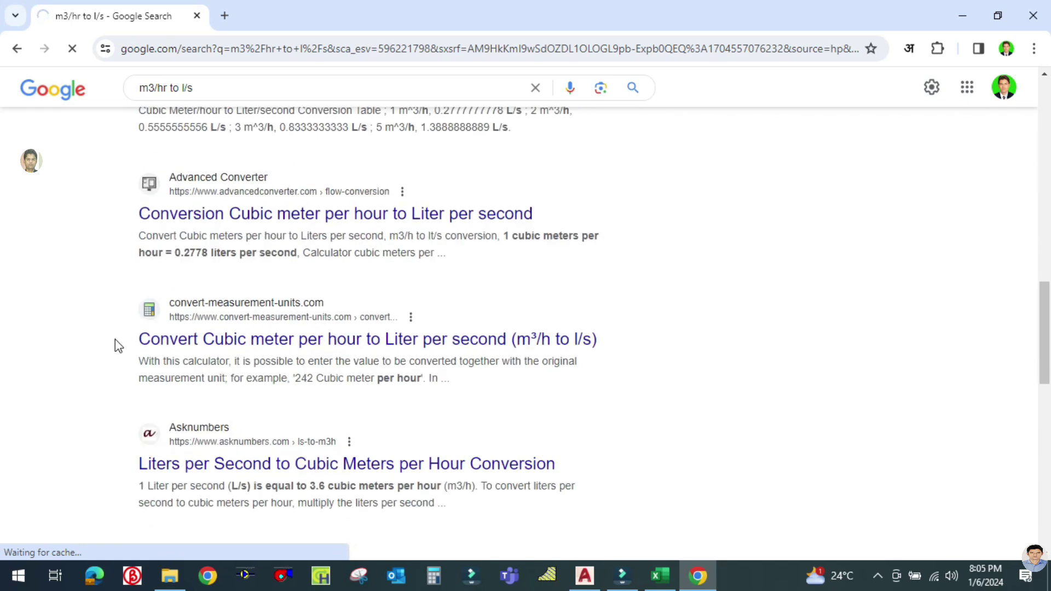
scroll(118, 344, down, 3)
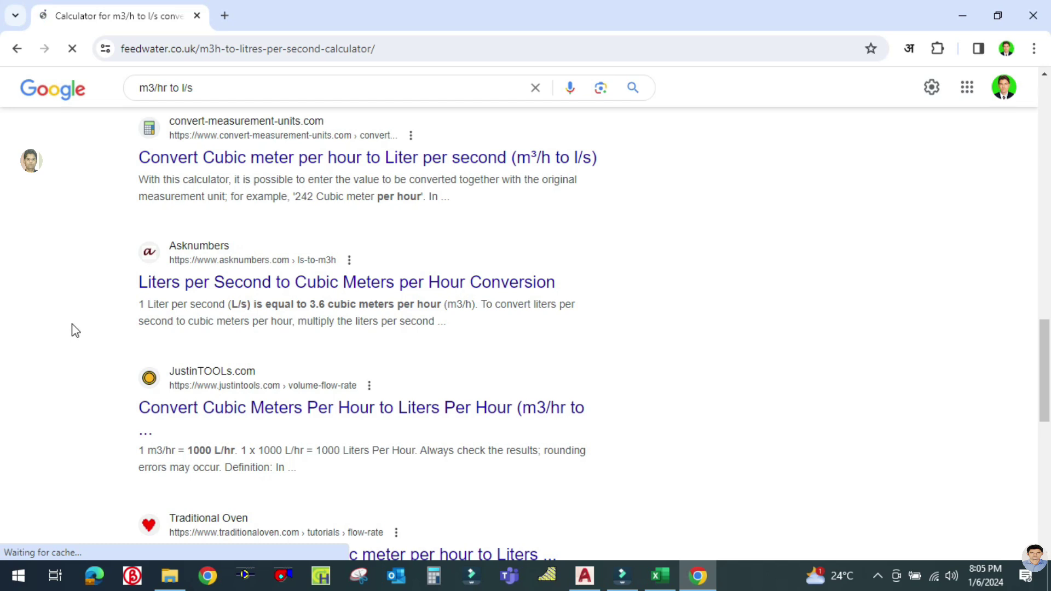
- Return to the Google home page, search for "unit converter" and open the Unit Converters.net site
click(18, 49)
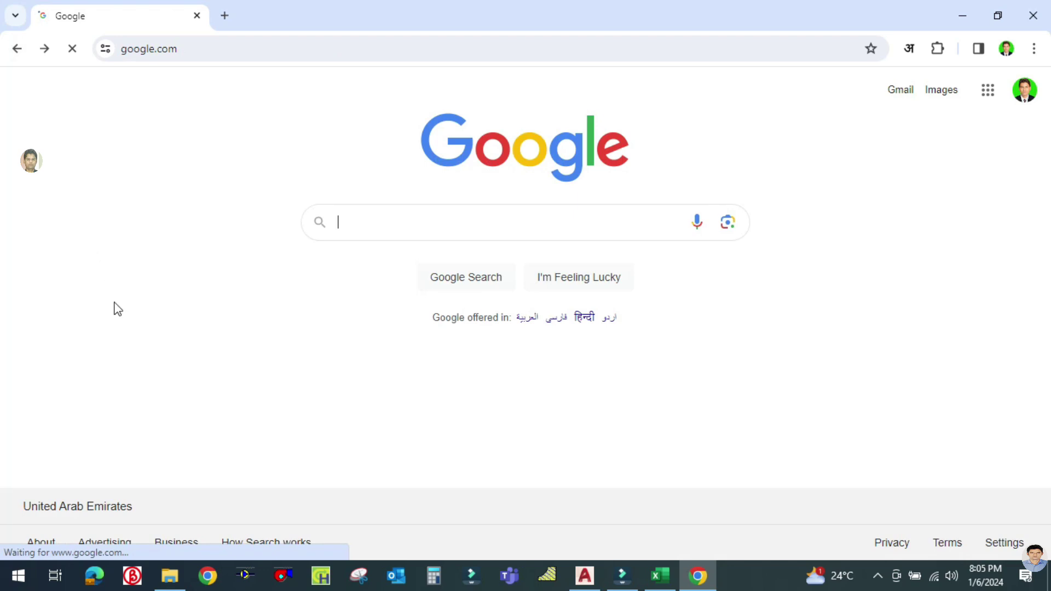
text(UNI)
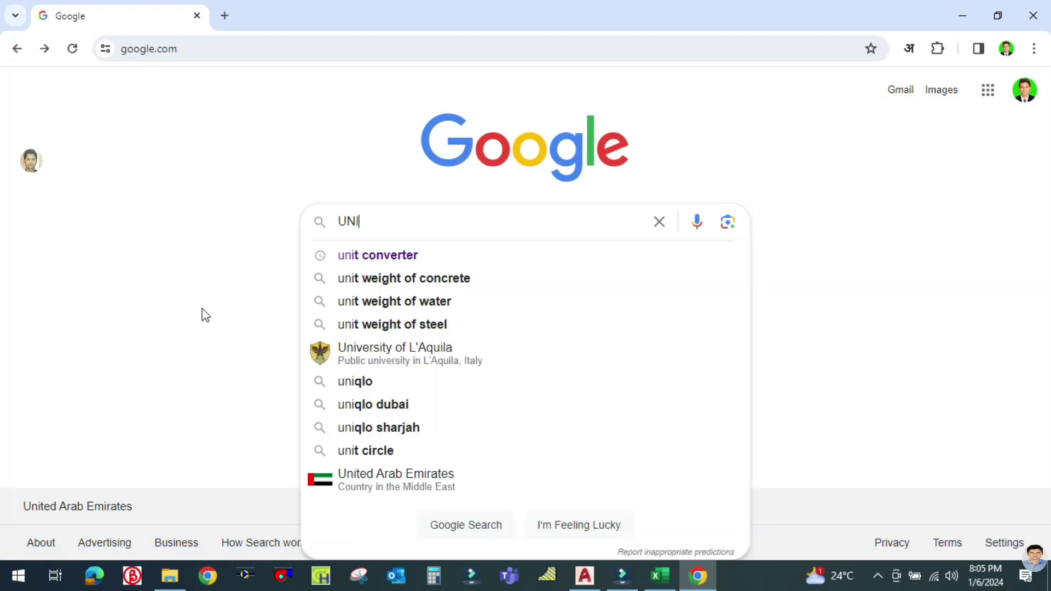
click(349, 264)
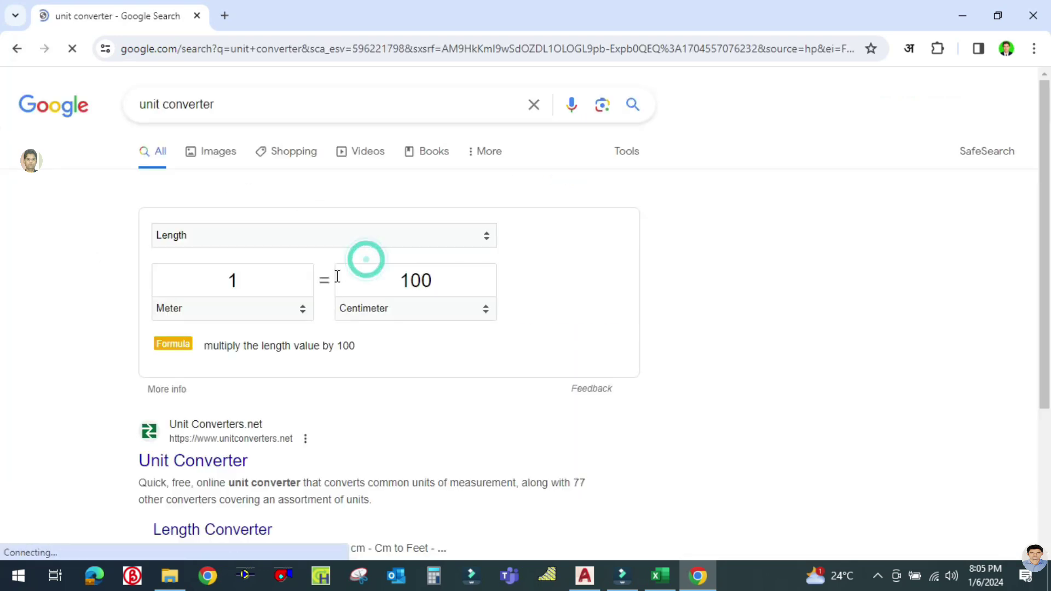
scroll(306, 339, down, 2)
scroll(262, 361, down, 1)
click(225, 308)
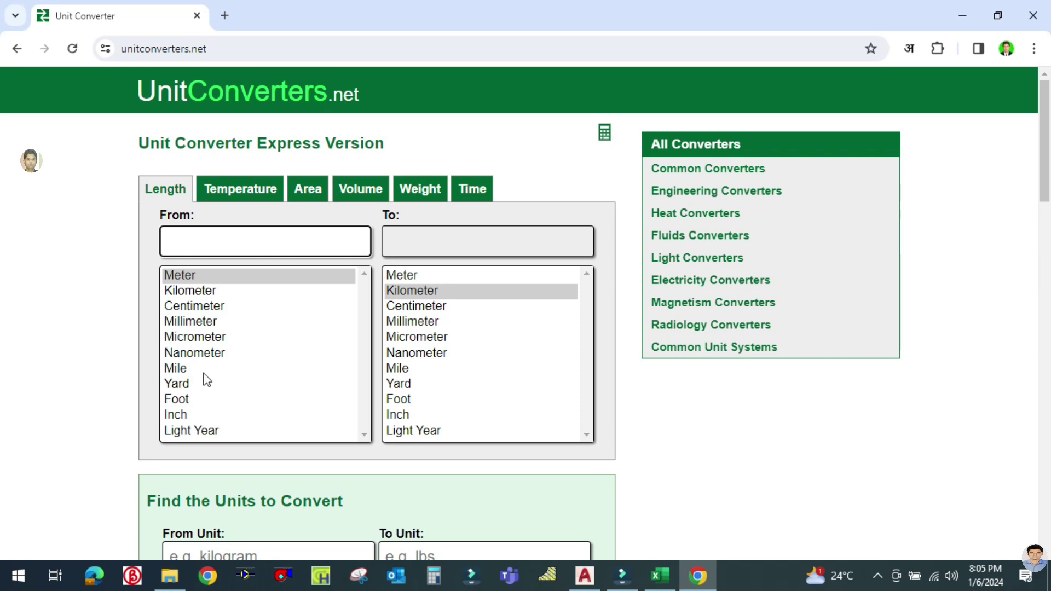
- Look through the engineering converters and common conversions on the site, and return to the Google home page
scroll(229, 353, down, 1)
scroll(235, 353, up, 1)
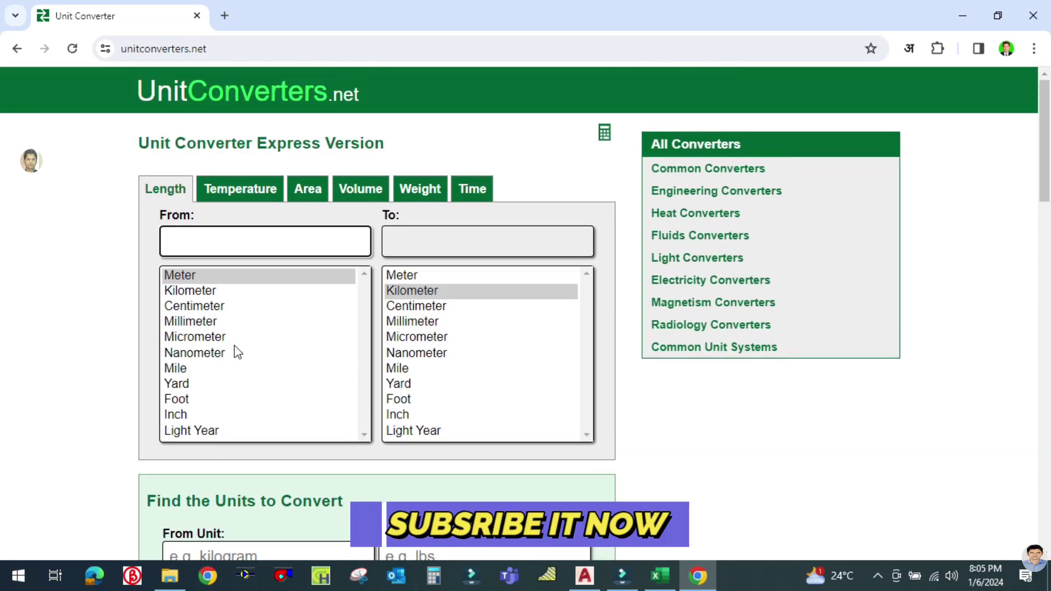
click(715, 190)
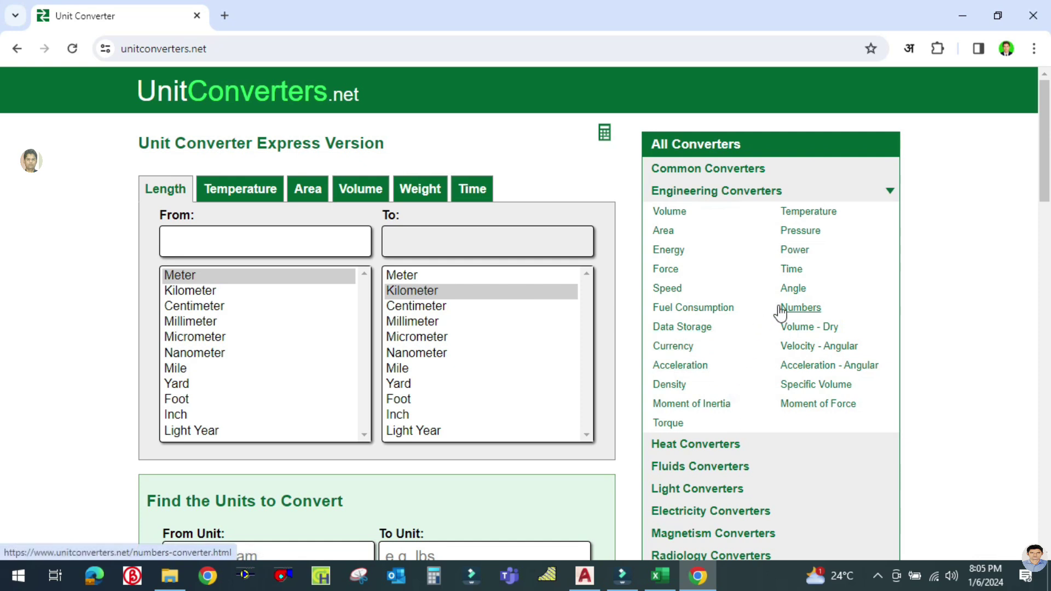
scroll(116, 317, down, 3)
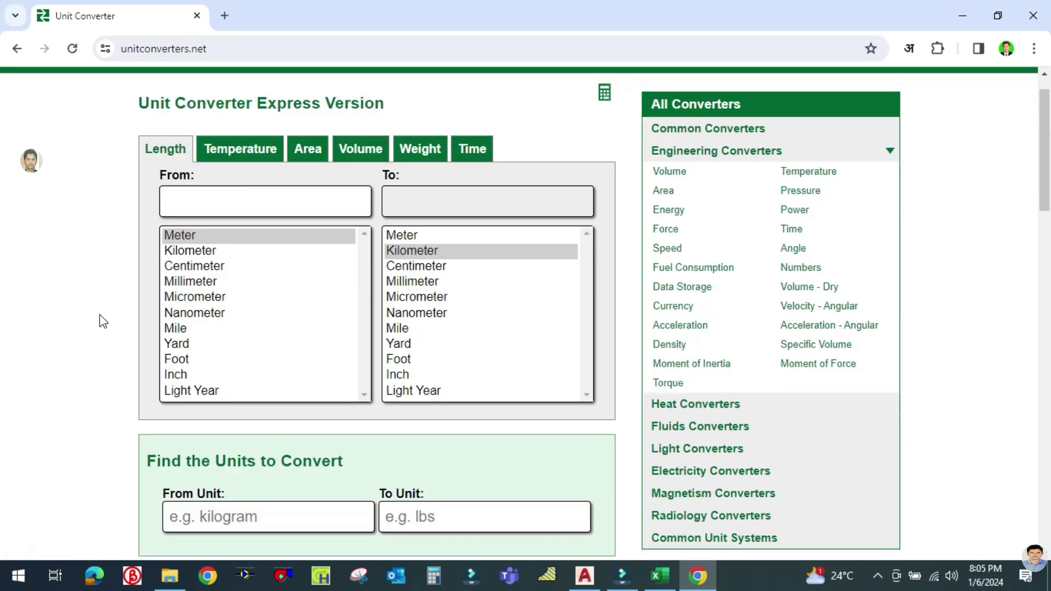
scroll(105, 320, down, 6)
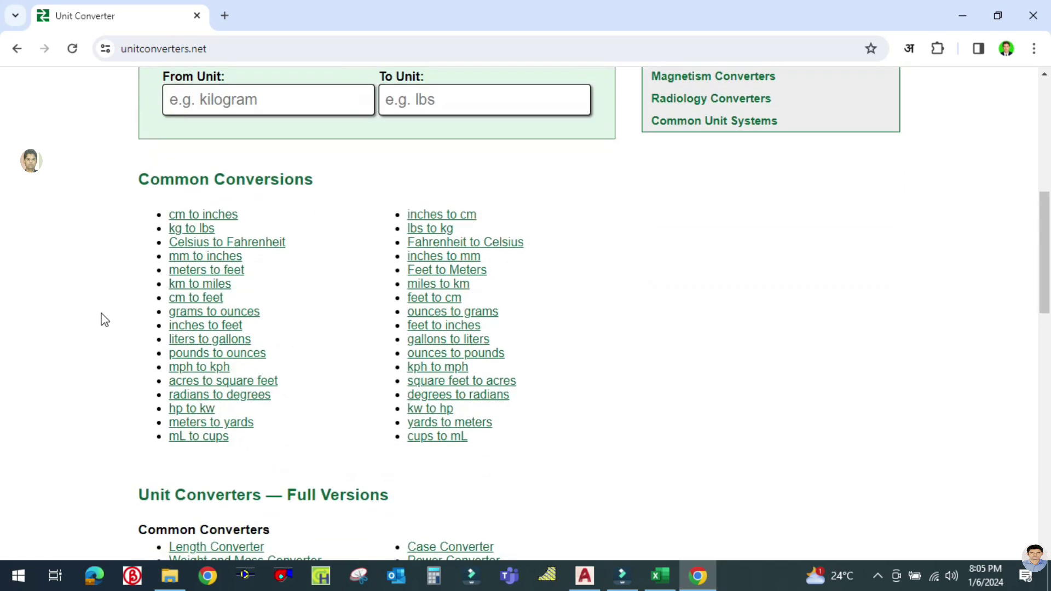
scroll(105, 320, up, 9)
click(17, 49)
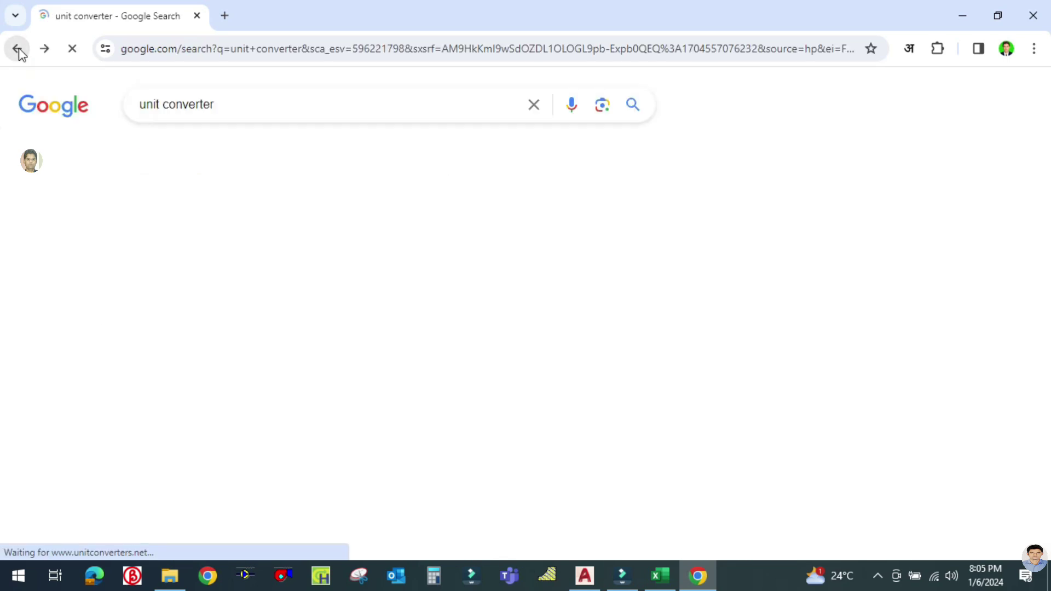
click(17, 49)
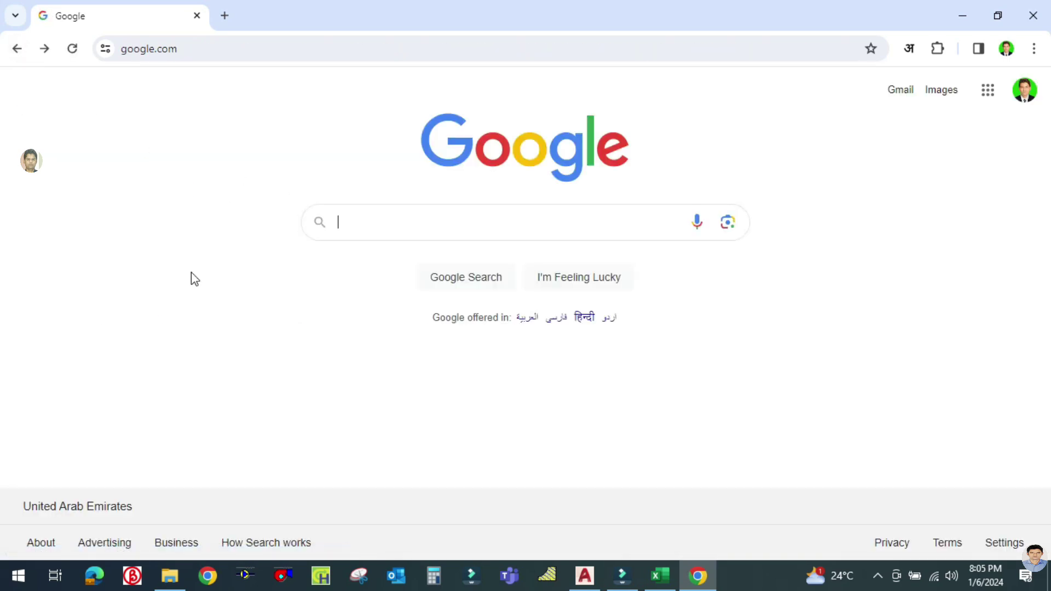
key(Caps_Lock)
text(cu)
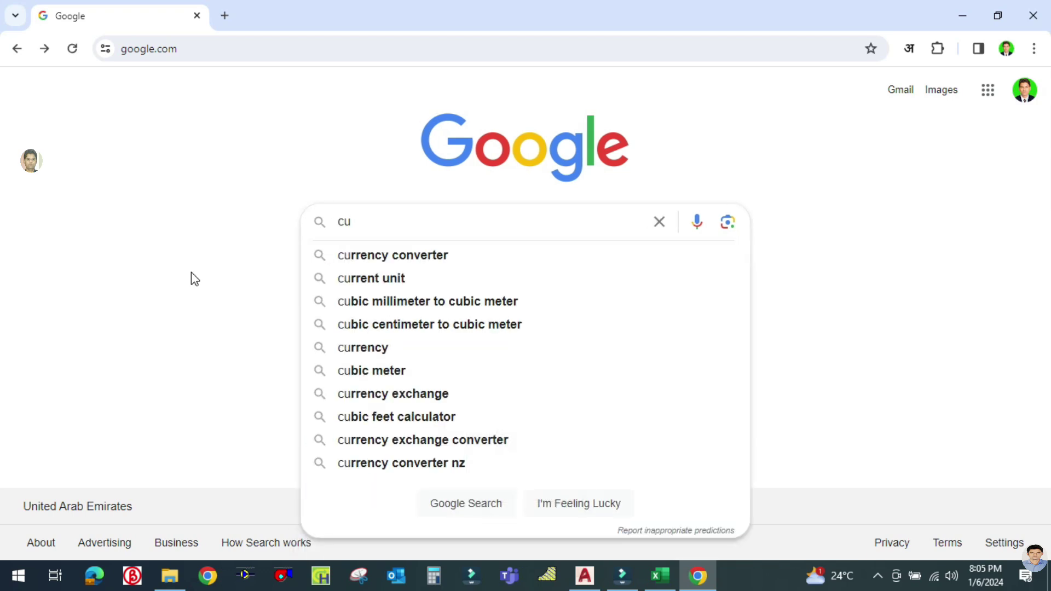
text(bic)
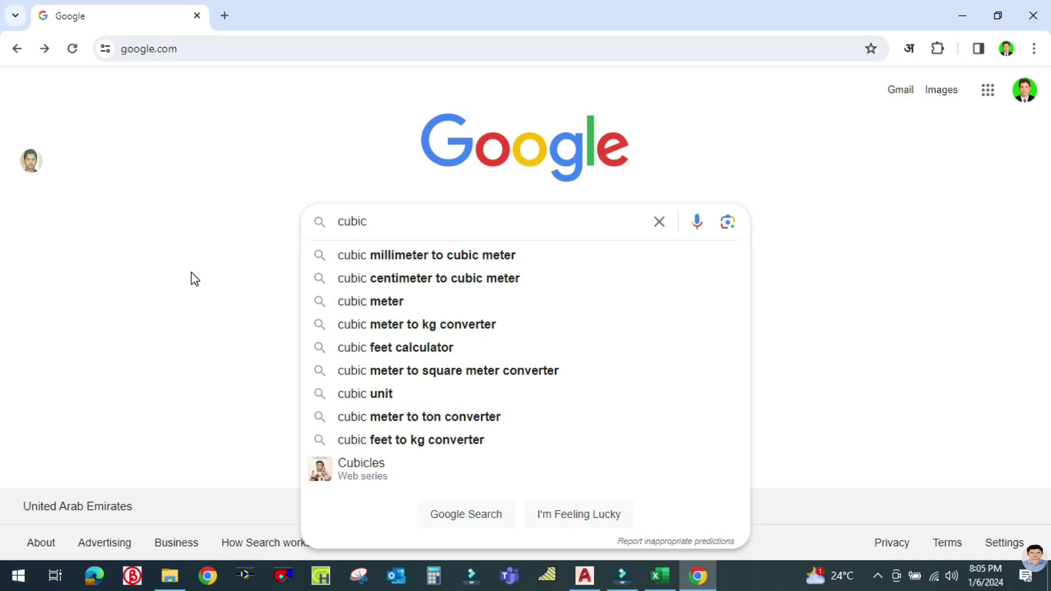
click(191, 272)
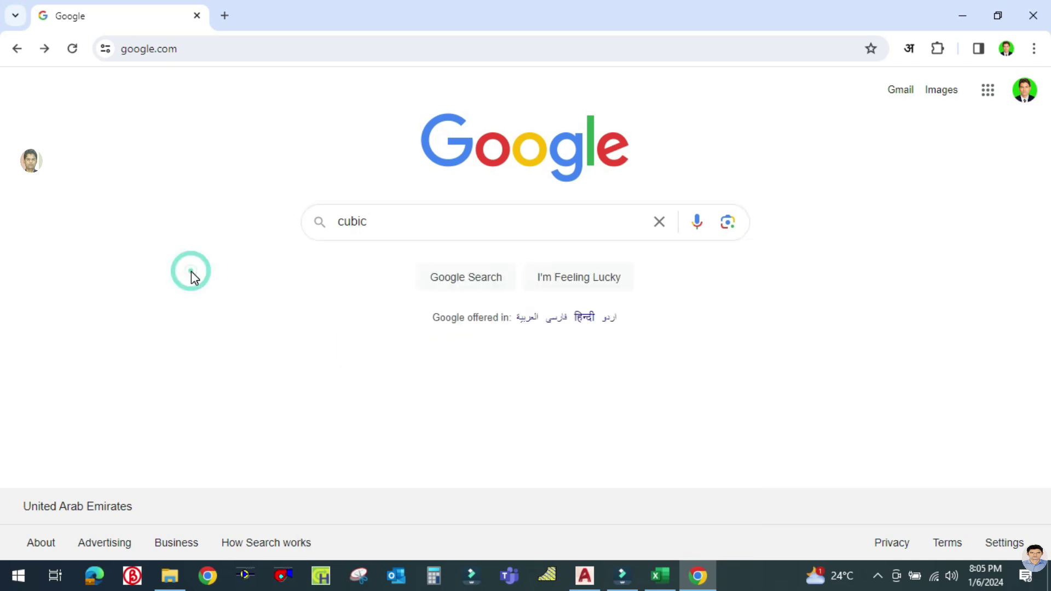
click(432, 212)
key(BackSpace)
key(BackSpace)
key(BackSpace)
key(BackSpace)
key(BackSpace)
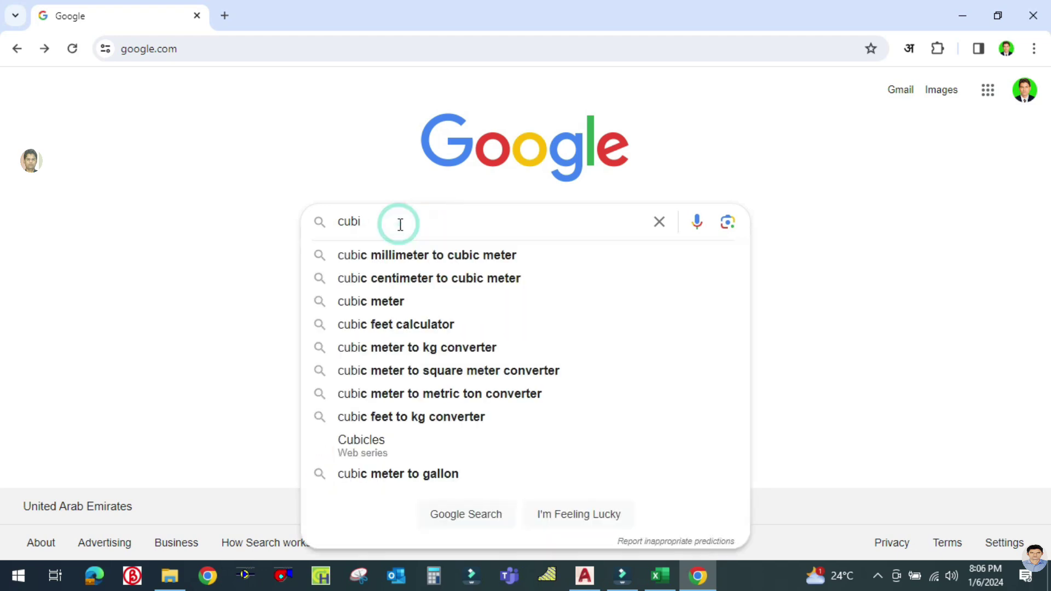
- Search Google for "m3/hr to l/s" and check the cubic meter per hour to liter per second conversion factor
text(m3)
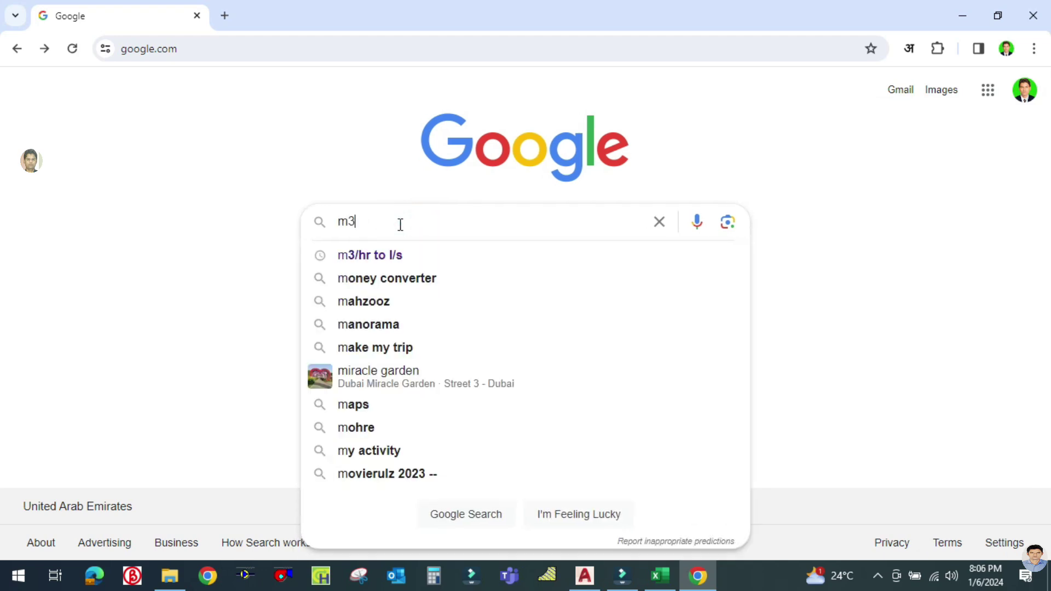
text(/h)
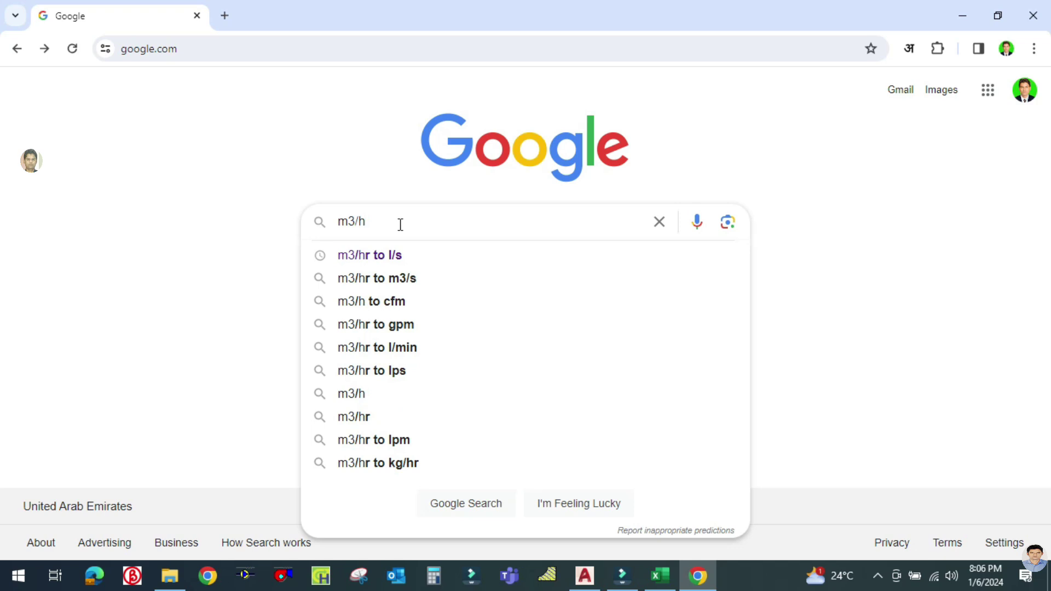
click(374, 256)
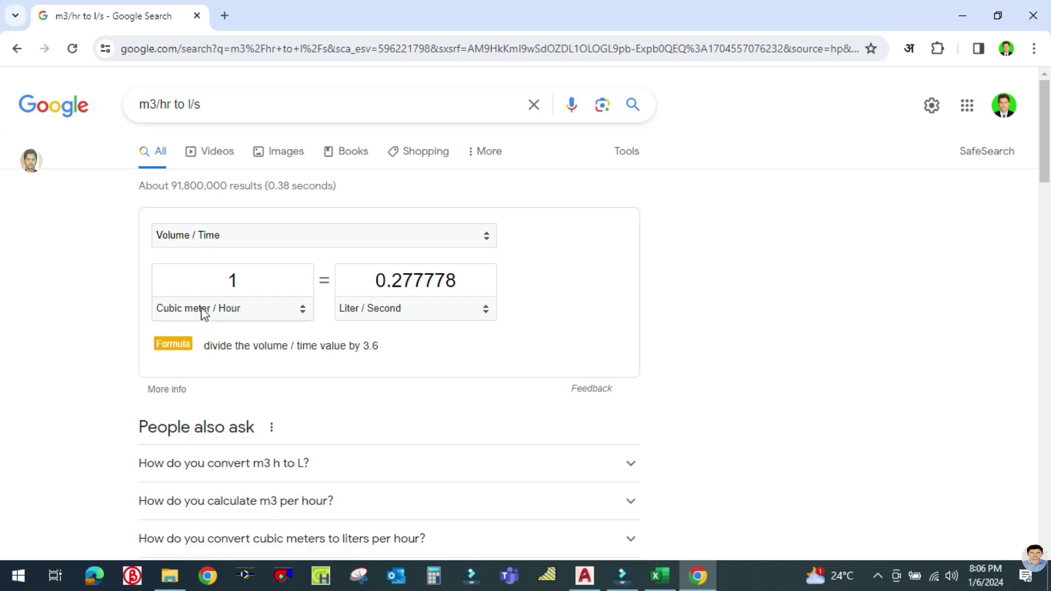
click(247, 286)
click(246, 284)
- Switch to the Excel ventilation workbook and inspect the L/S total flow rate formula in cell N4
click(660, 575)
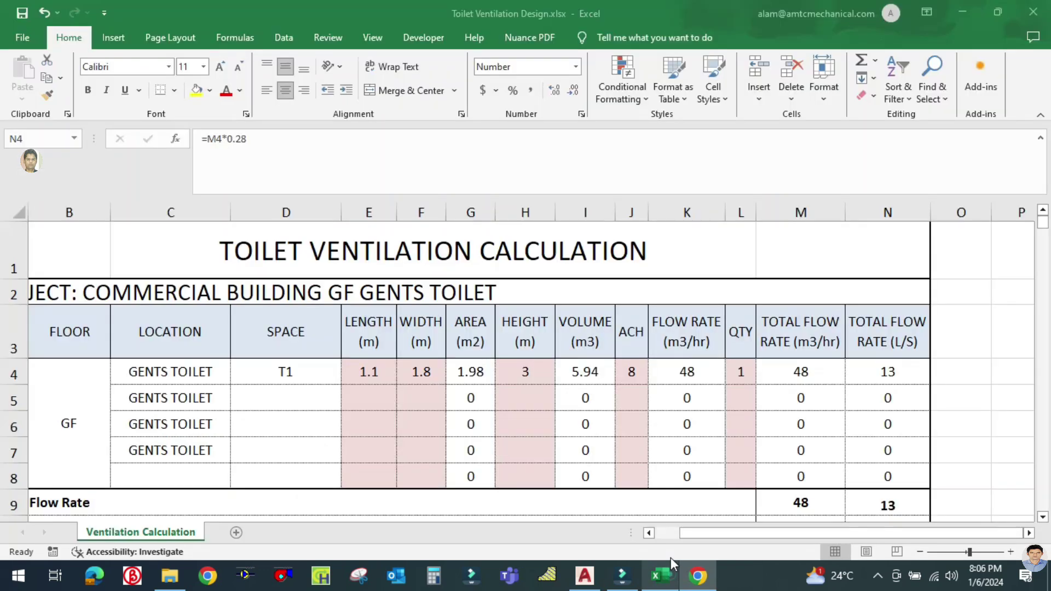
click(741, 433)
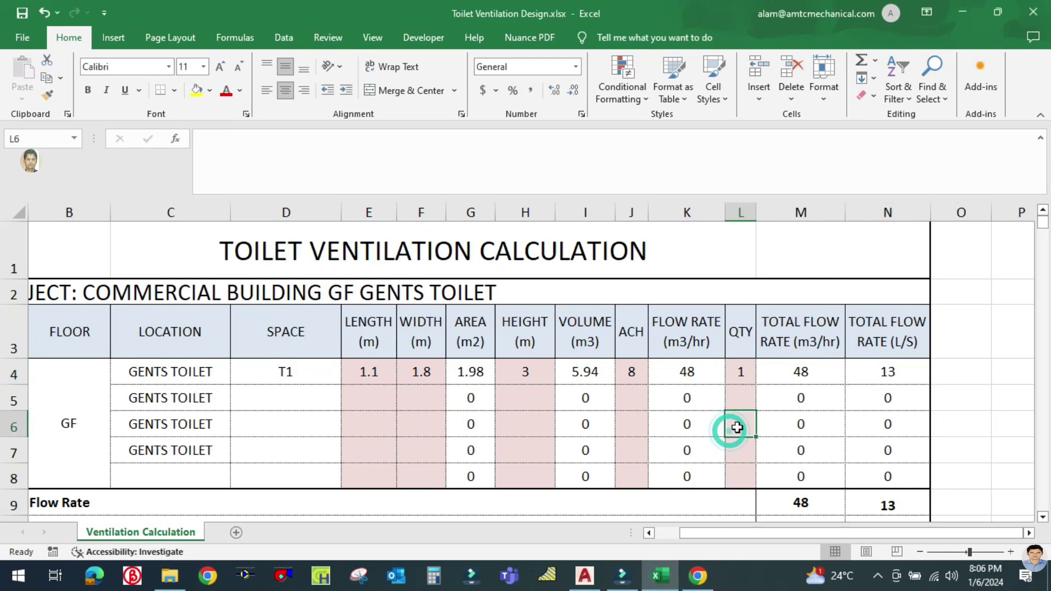
click(883, 368)
double_click(870, 377)
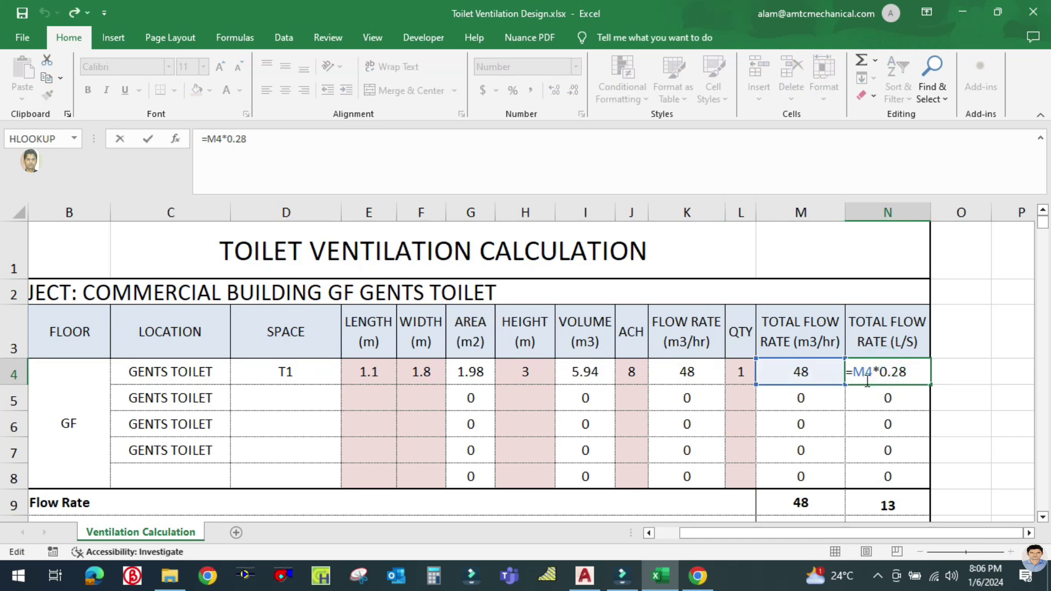
key(Escape)
double_click(877, 372)
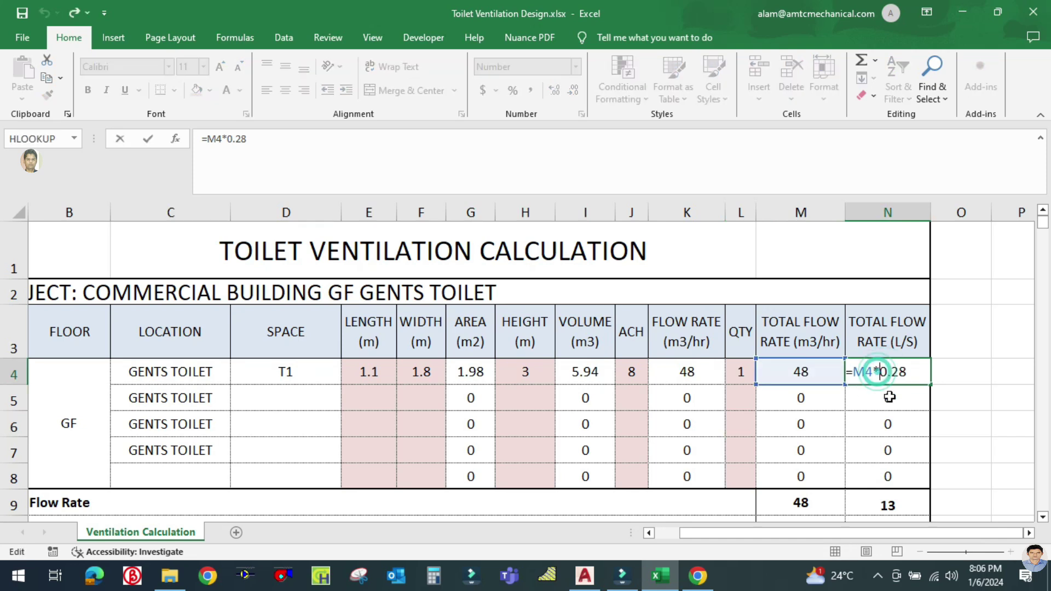
key(Escape)
click(948, 390)
click(911, 380)
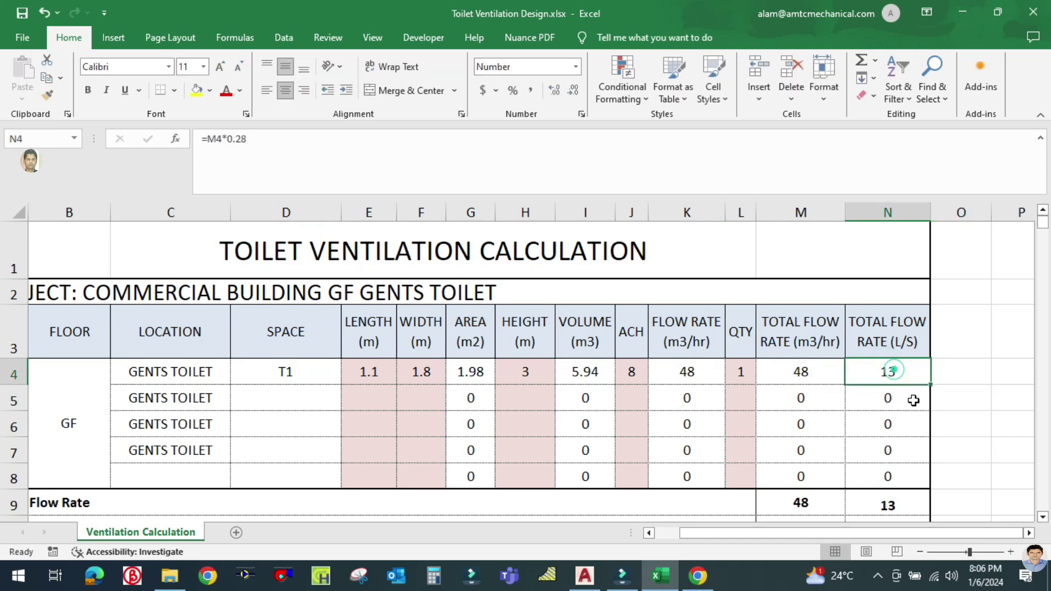
scroll(542, 441, down, 2)
scroll(301, 299, up, 2)
- Enter T2 as the space name in cell D5 of the second gents toilet row
click(286, 388)
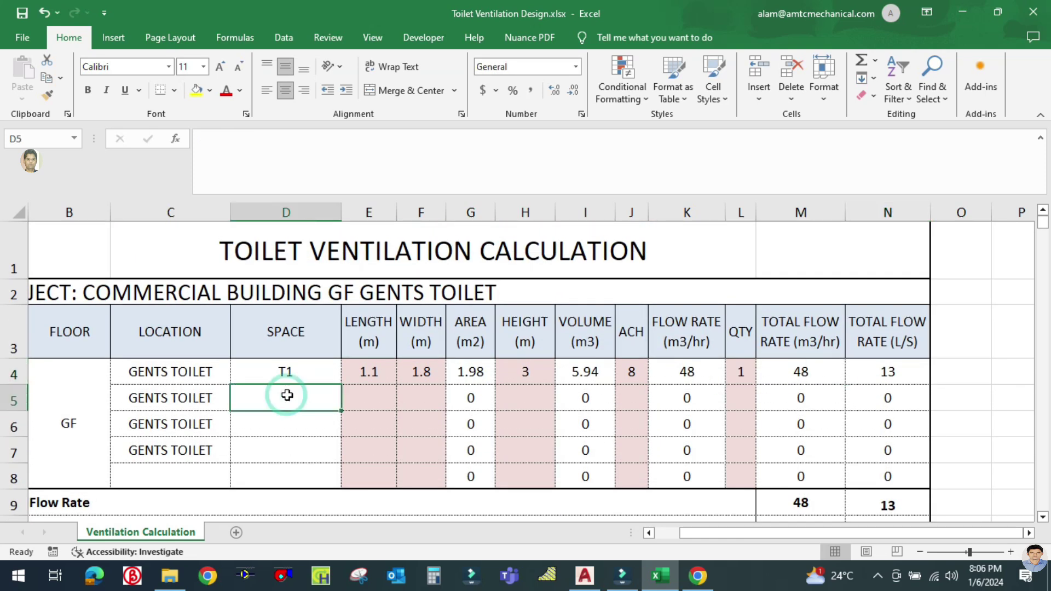
key(Caps_Lock)
text(T1)
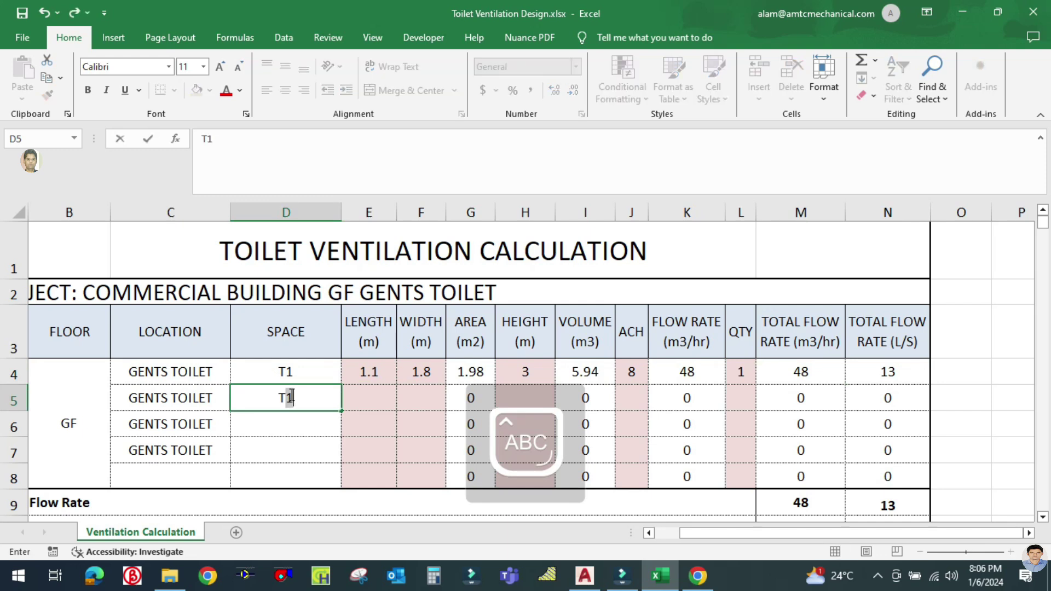
click(296, 429)
click(328, 398)
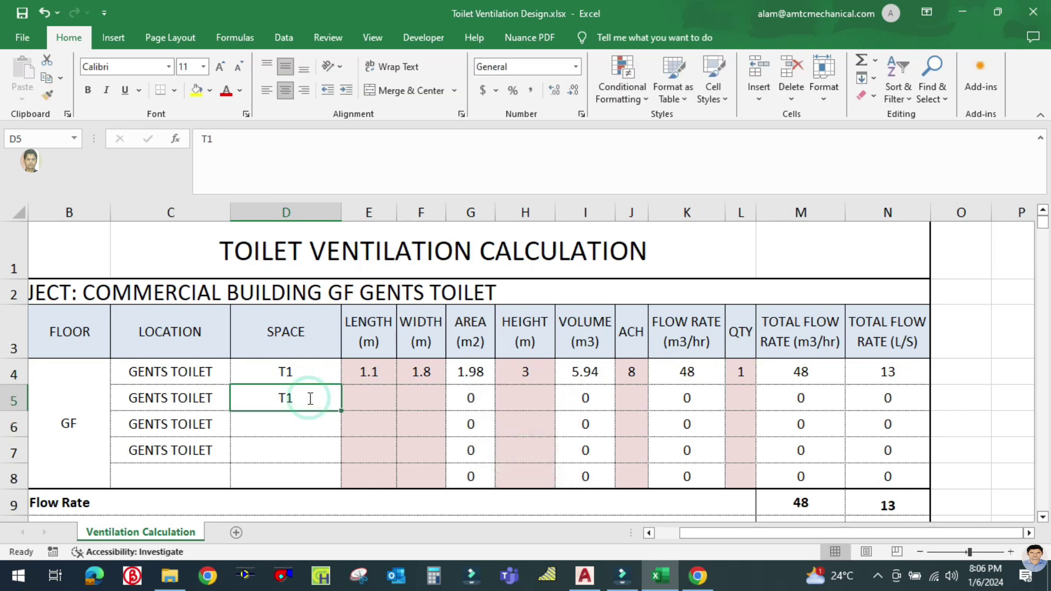
text(T)
click(335, 438)
- Check the T2 cubicle's dimensions in the AutoCAD plan and enter length 1.1 m and width 1.8 m in Excel's T2 row
click(361, 381)
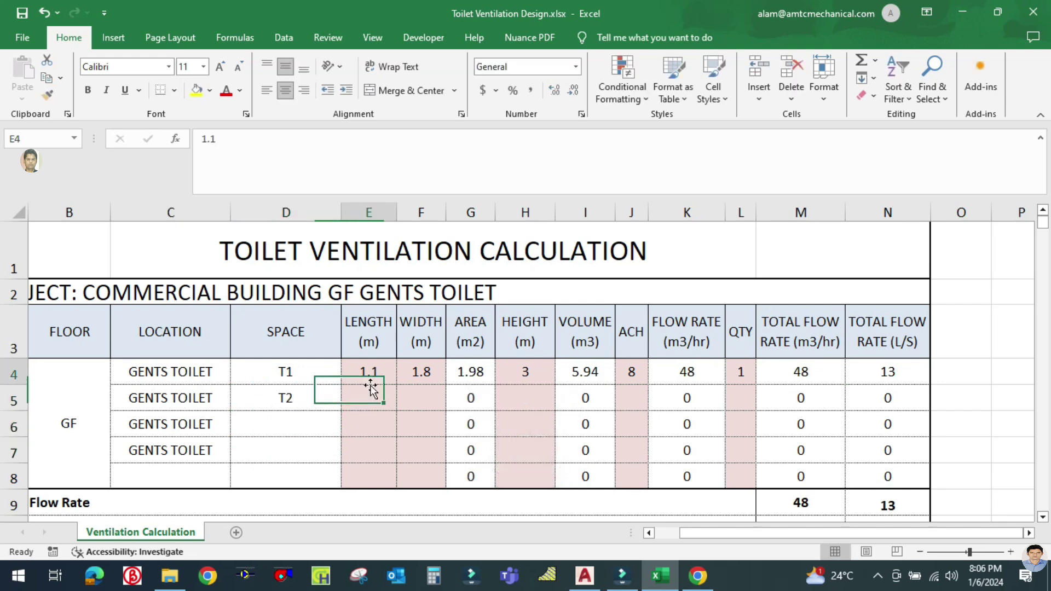
click(373, 393)
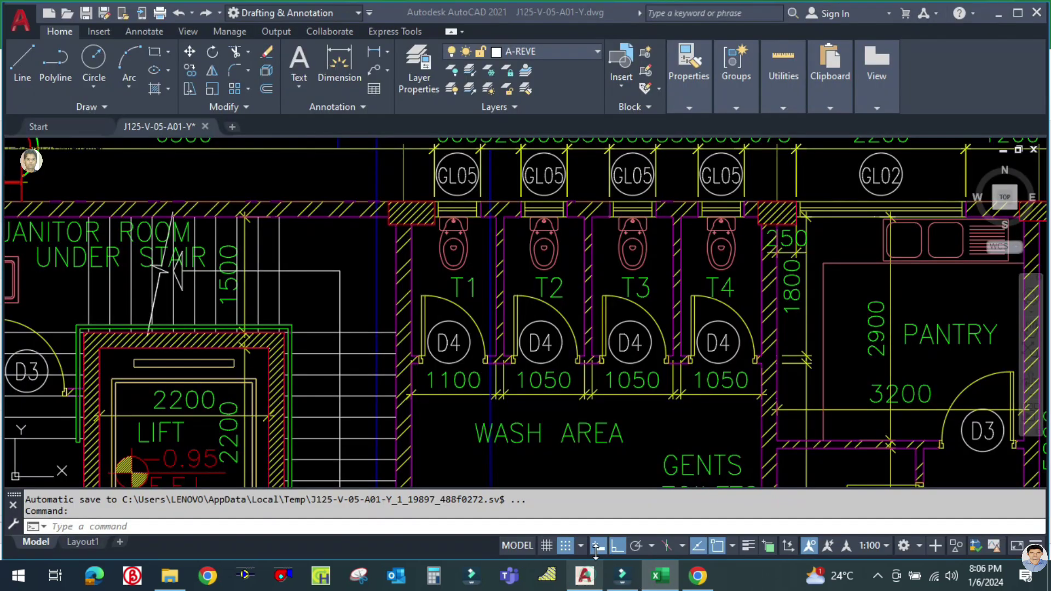
click(585, 575)
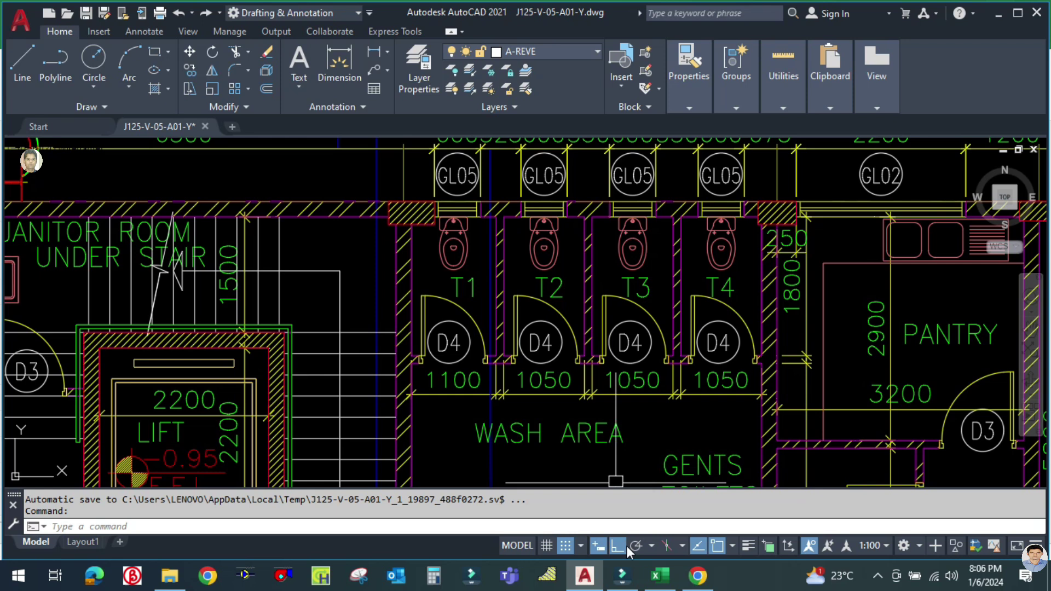
click(662, 576)
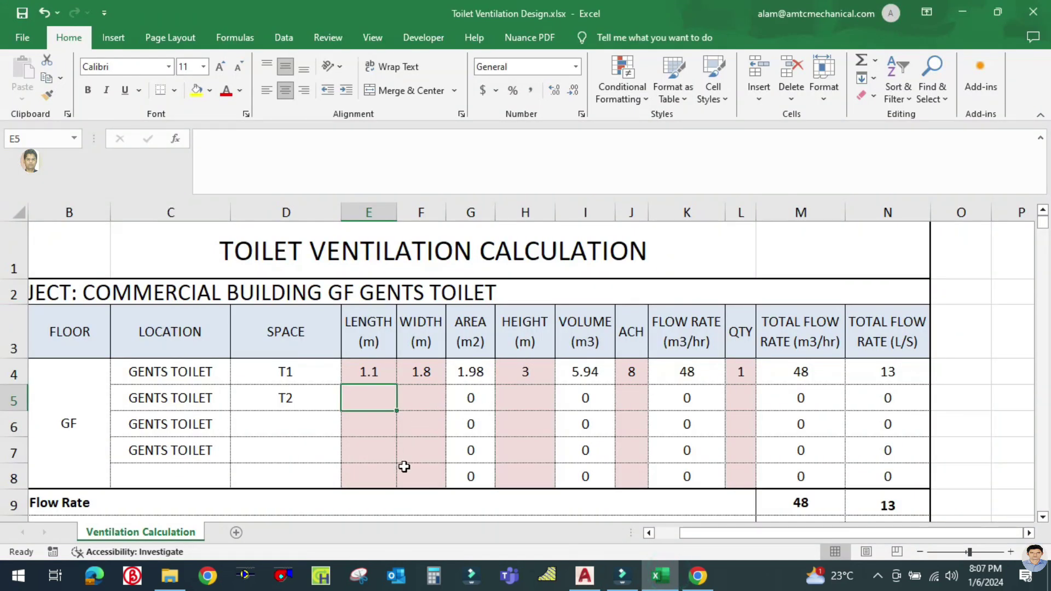
text(1.1)
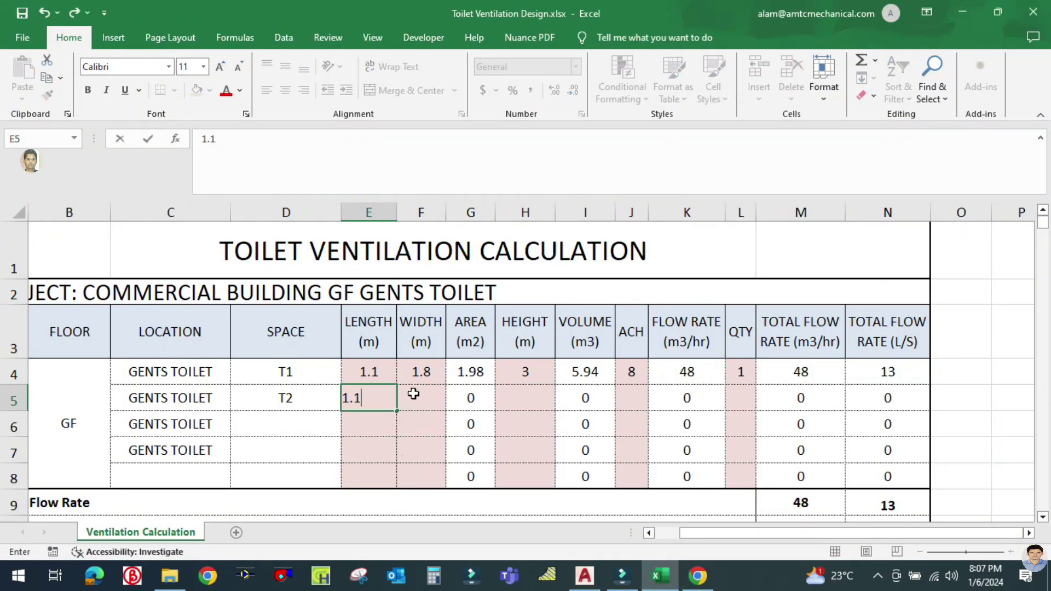
click(413, 394)
text(1)
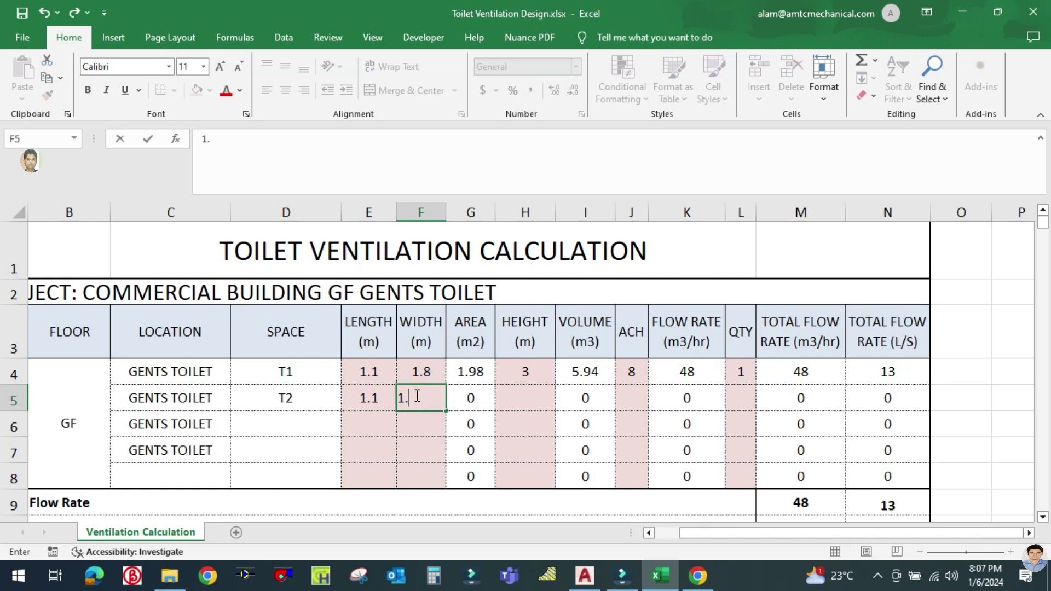
text(.8)
- Set the T2 row's height to 3 m and its ACH to 8
click(516, 395)
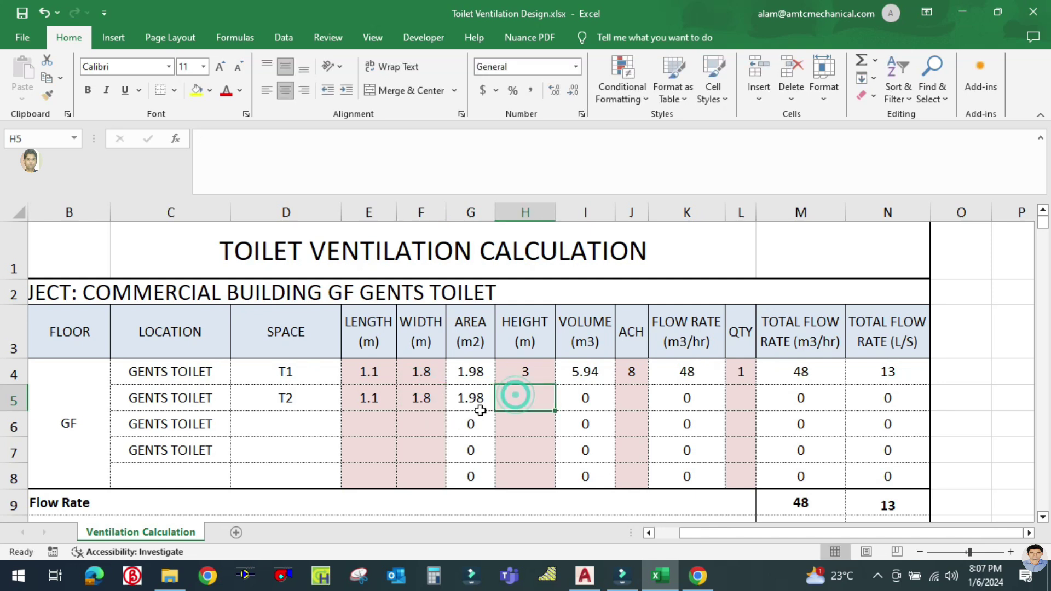
text(3)
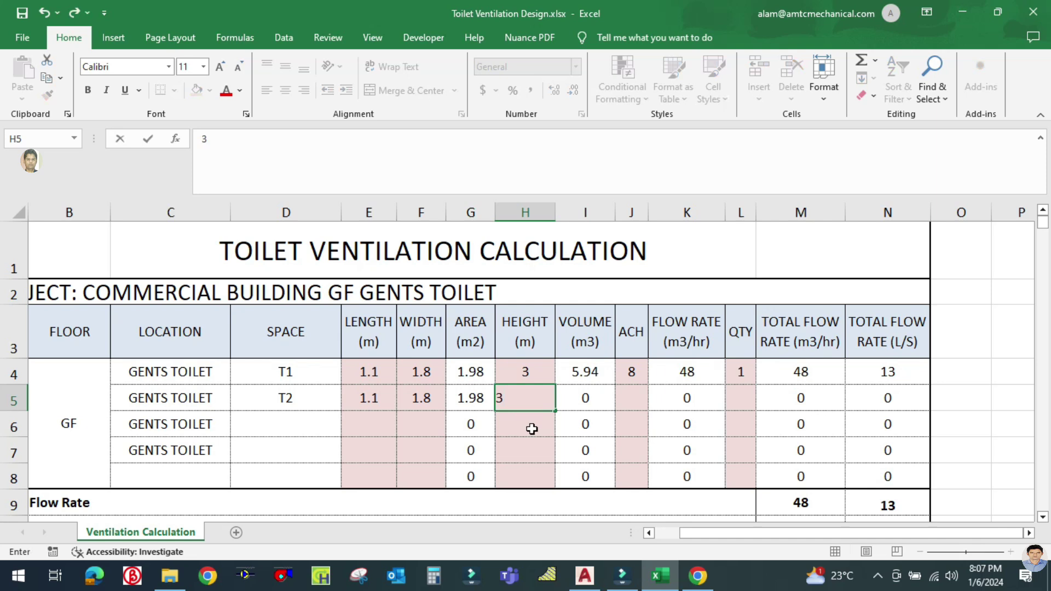
click(531, 429)
click(631, 395)
text(8)
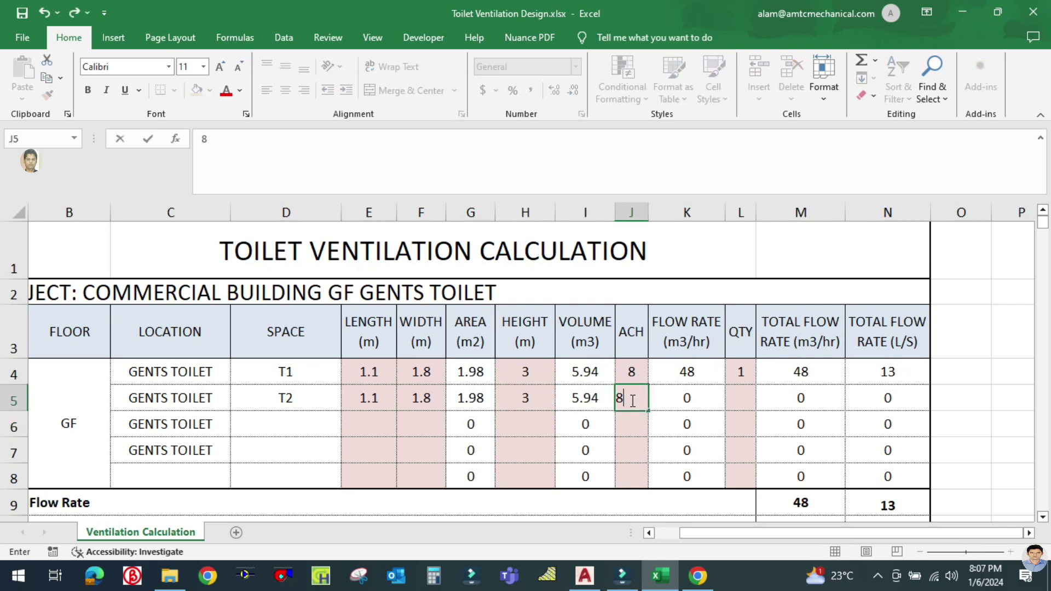
click(630, 449)
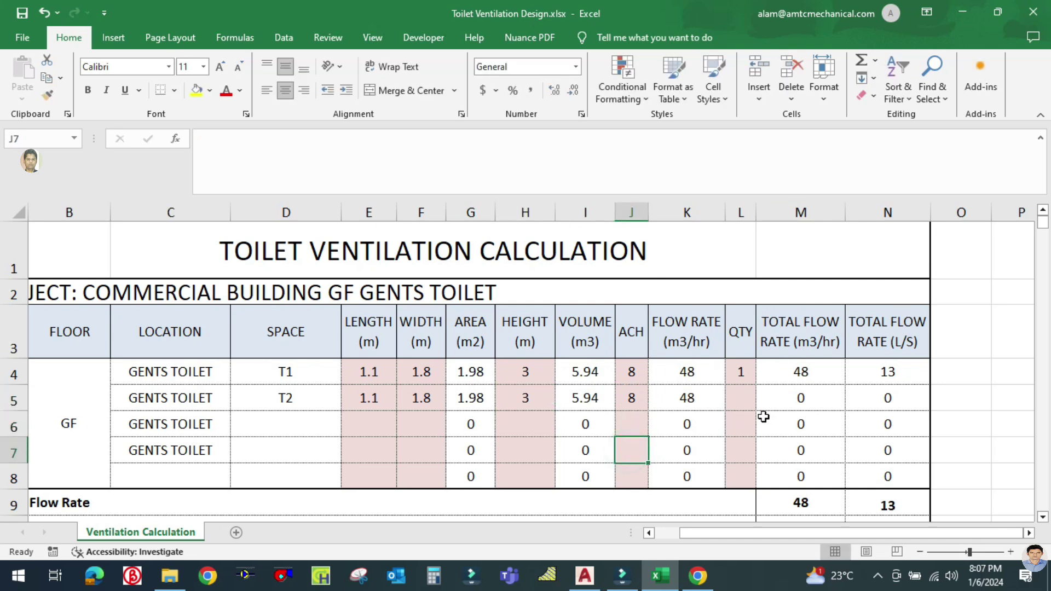
- Set the quantity of the T2 gents toilet row to 1
click(747, 398)
text(1)
click(962, 398)
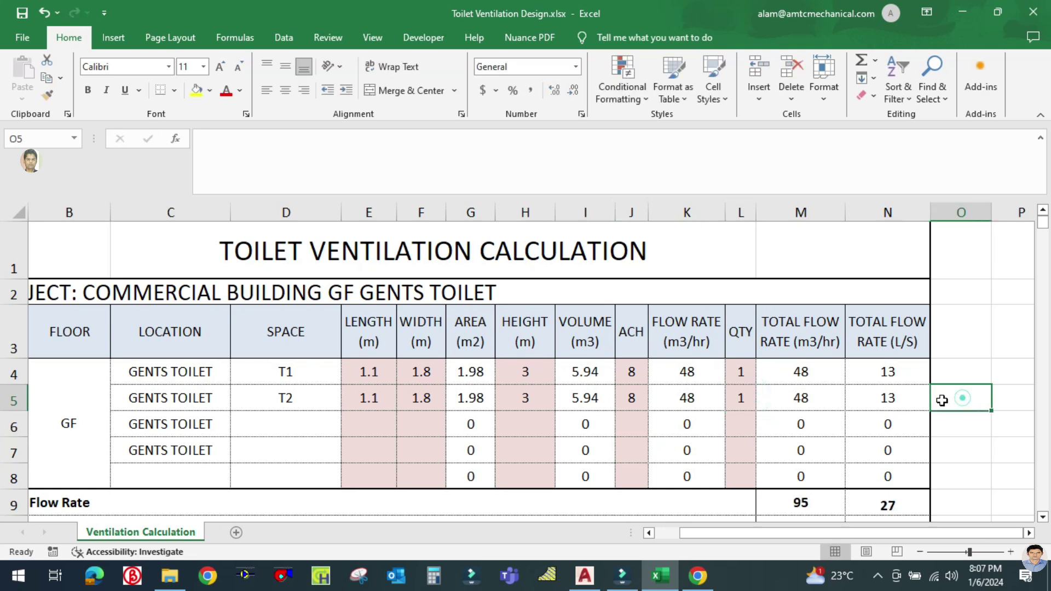
- Enter T3 and T4 as the space names in cells D6 and D7 of the remaining gents toilet rows
click(304, 416)
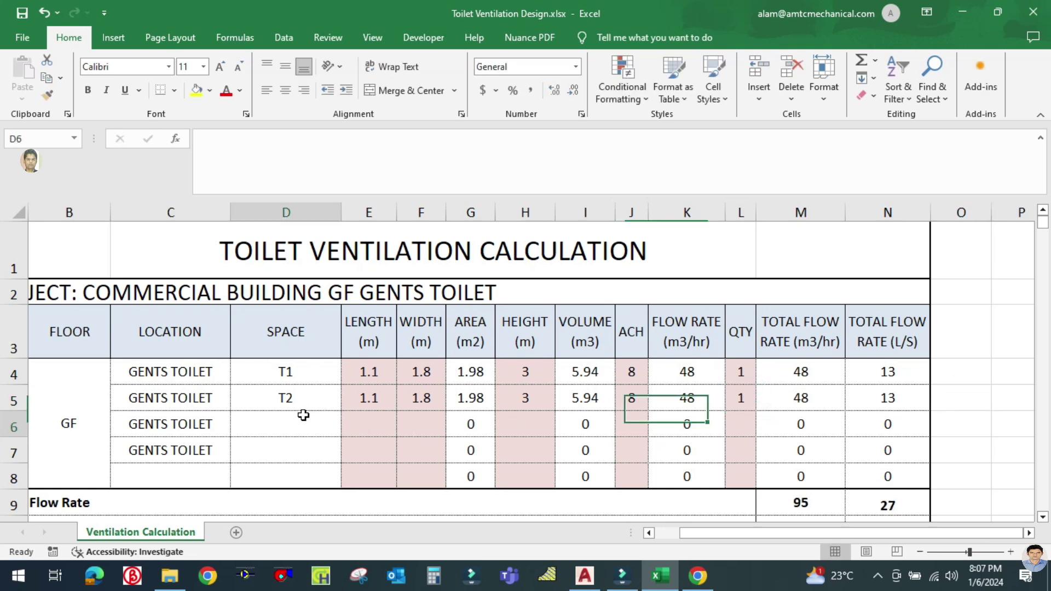
text(T3)
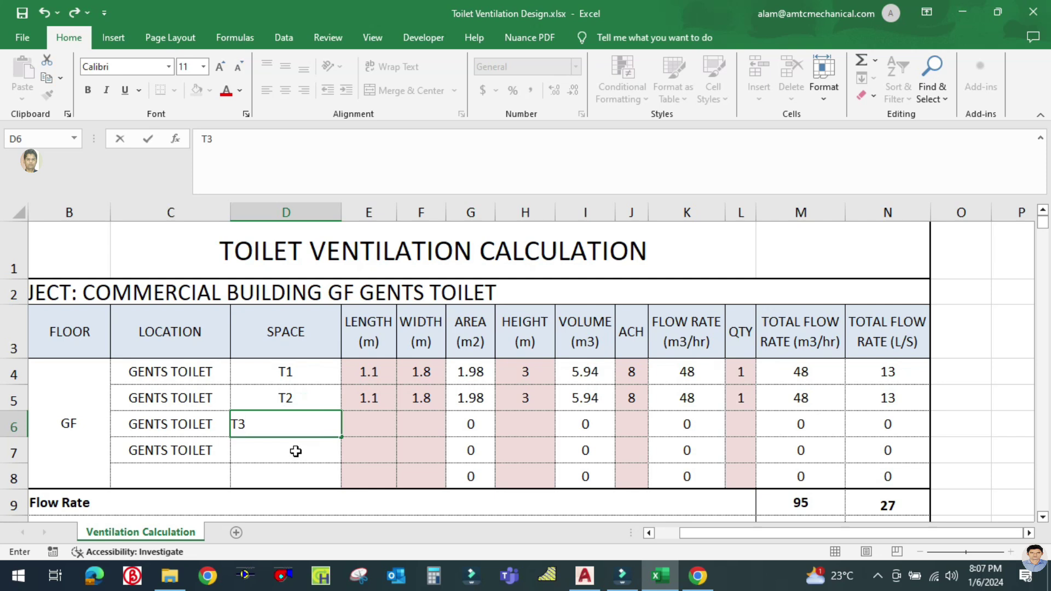
click(296, 450)
text(T4)
click(359, 450)
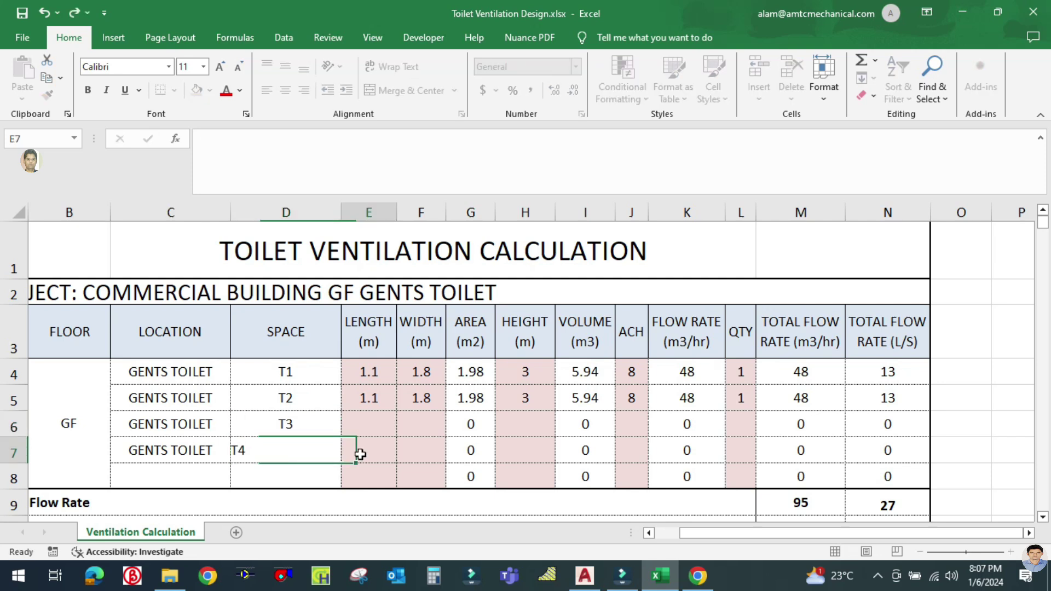
- Copy the T2 row's length 1.1 m and width 1.8 m into the T3 and T4 rows
drag(378, 394, 415, 398)
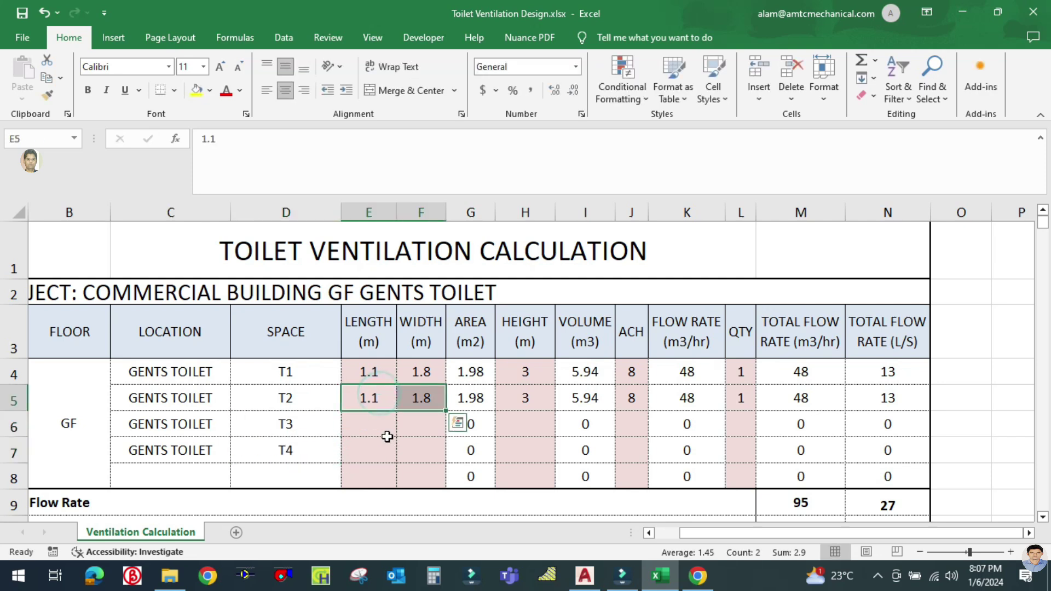
key(ctrl+c)
drag(369, 424, 366, 441)
key(ctrl+v)
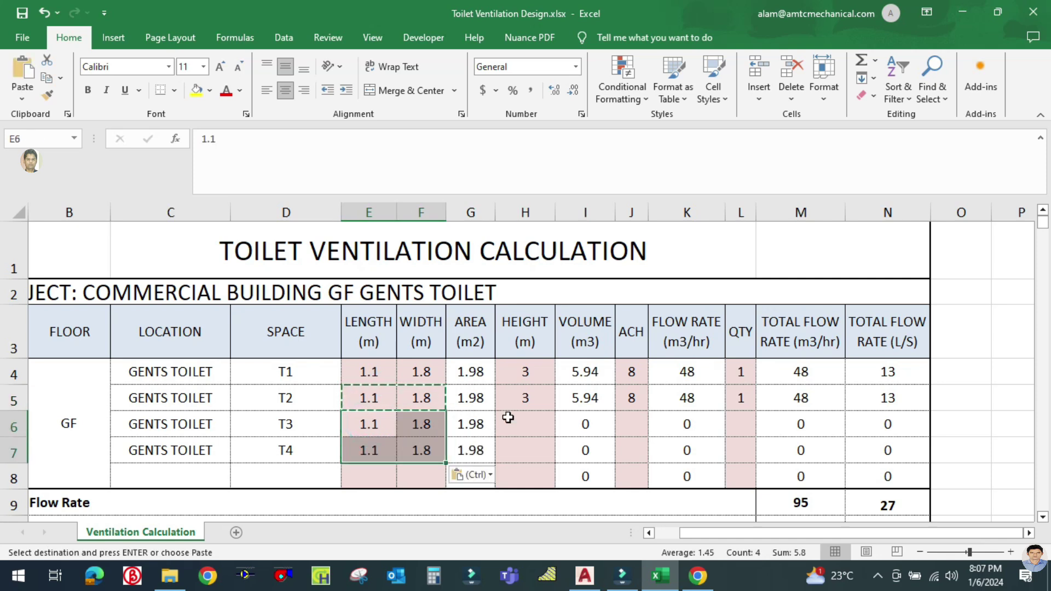
- Copy the T2 row's height of 3 m and ACH of 8 into the T3 and T4 rows
click(526, 400)
key(ctrl+c)
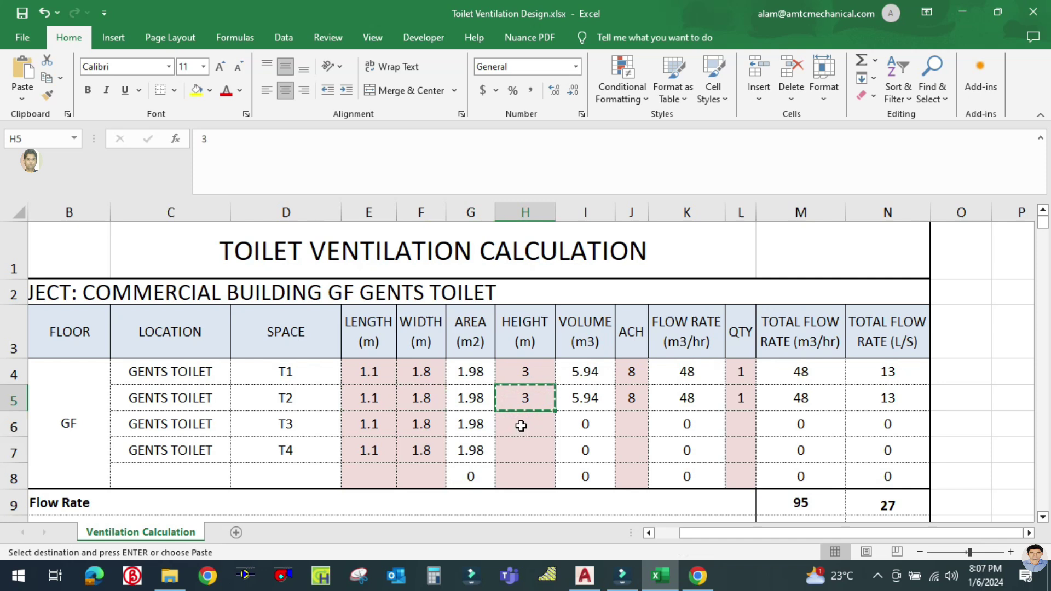
drag(521, 426, 520, 446)
key(ctrl+v)
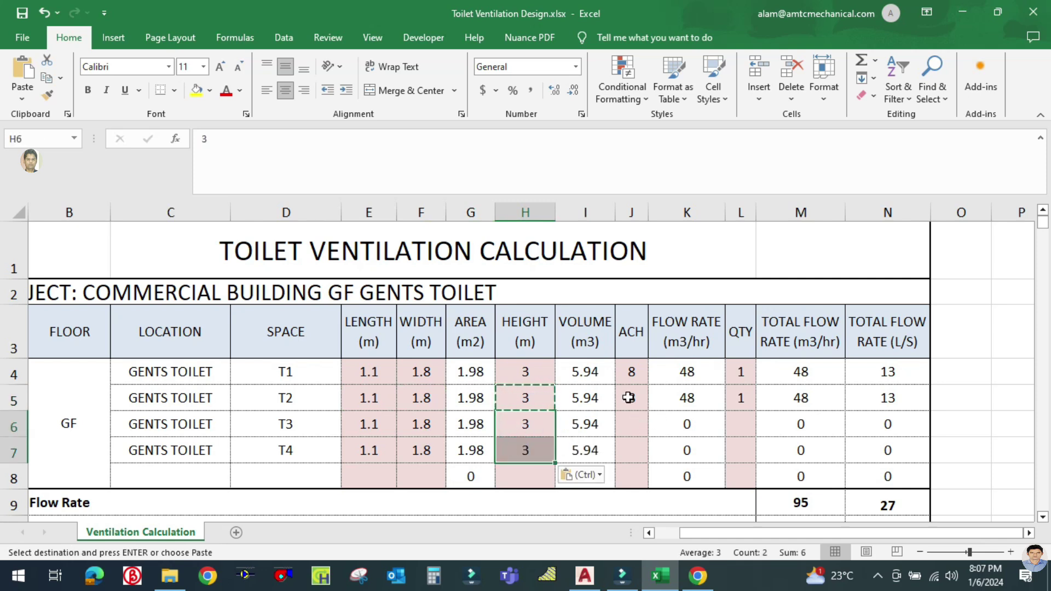
click(628, 397)
key(ctrl+c)
drag(633, 419, 633, 451)
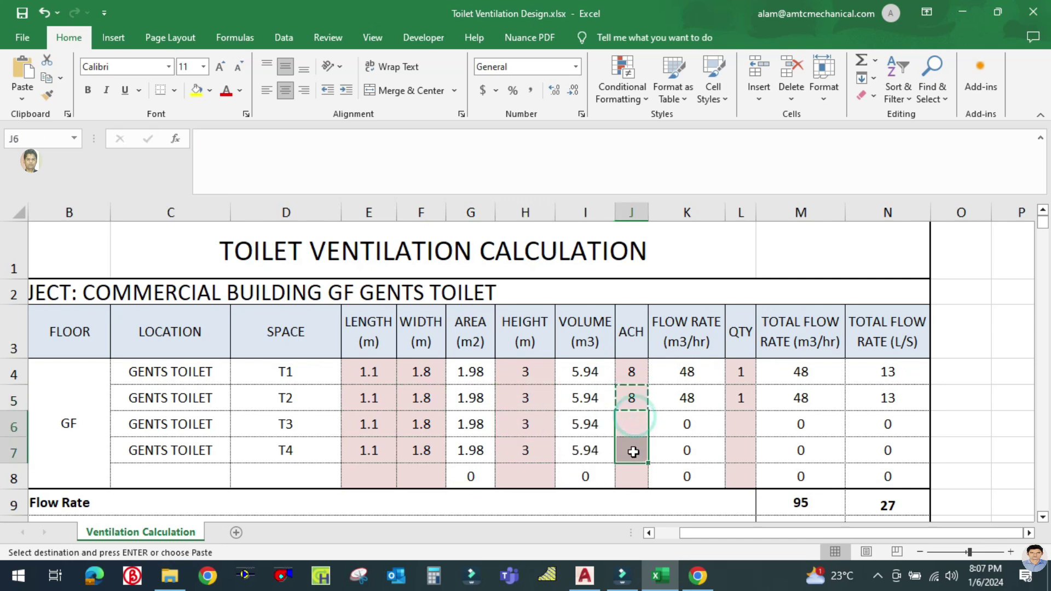
key(ctrl+v)
- Copy the T2 row's quantity of 1 into the T3 and T4 rows
click(742, 426)
click(739, 398)
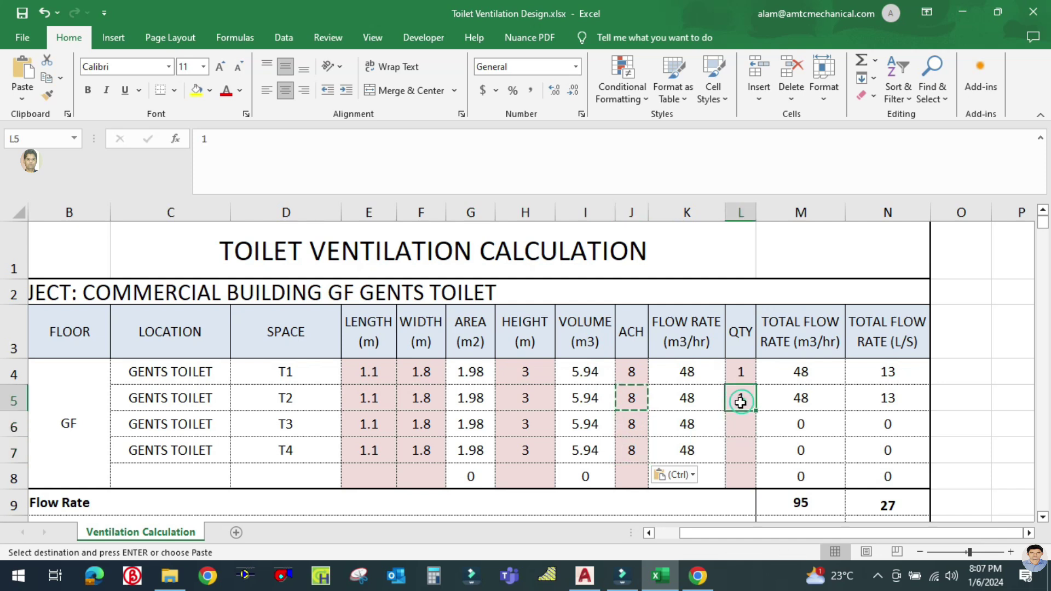
key(ctrl+c)
drag(741, 425, 746, 445)
key(ctrl+v)
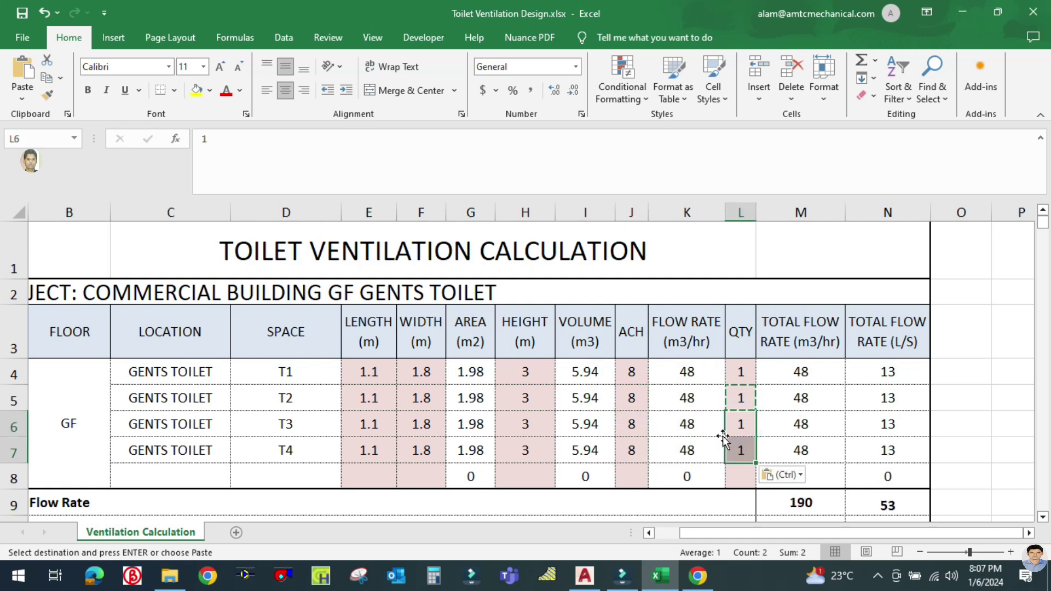
key(Escape)
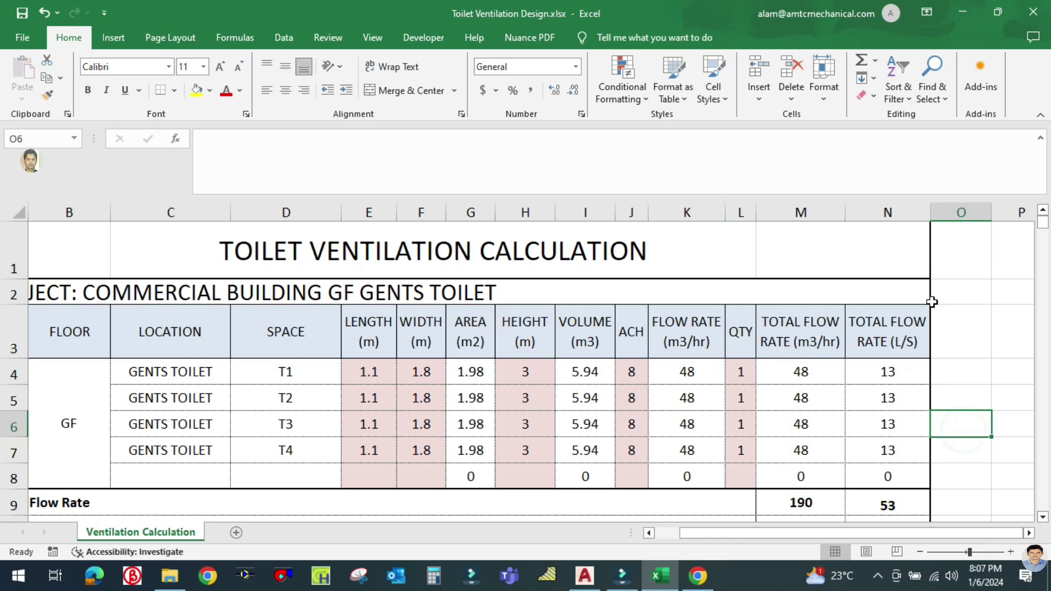
scroll(887, 428, down, 1)
scroll(580, 400, up, 1)
- Check the AutoCAD plan for the remaining gents toilet space and enter WASH AREA as the location in Excel cell C8
click(183, 476)
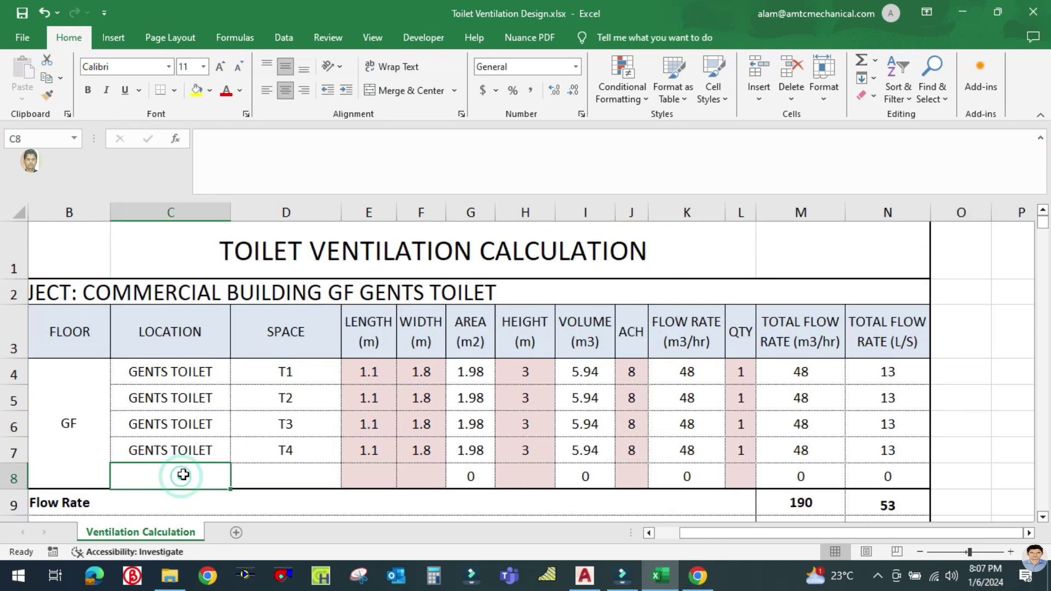
click(593, 563)
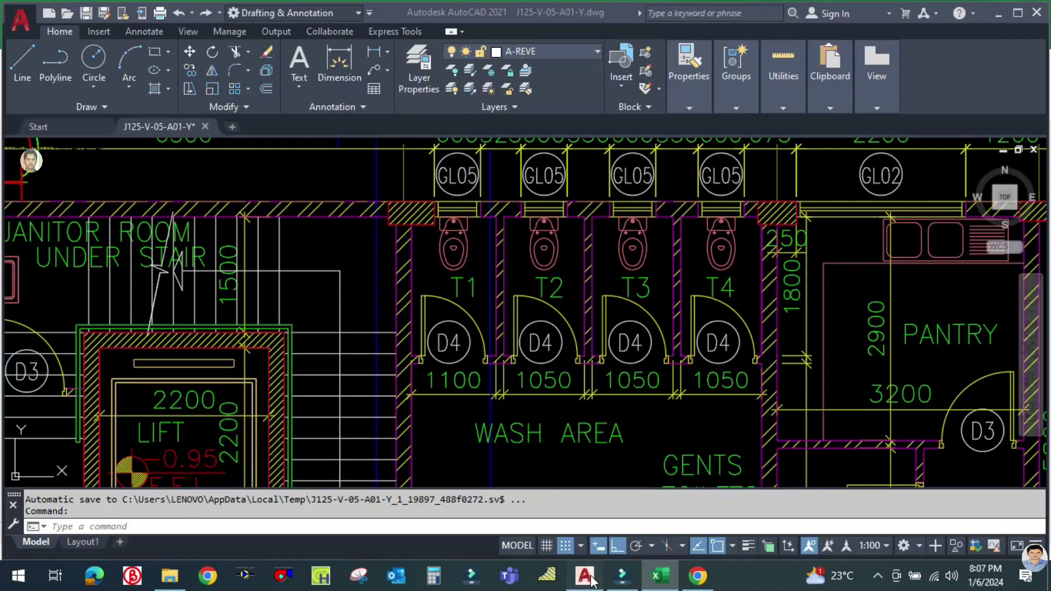
scroll(569, 451, down, 2)
scroll(570, 452, up, 2)
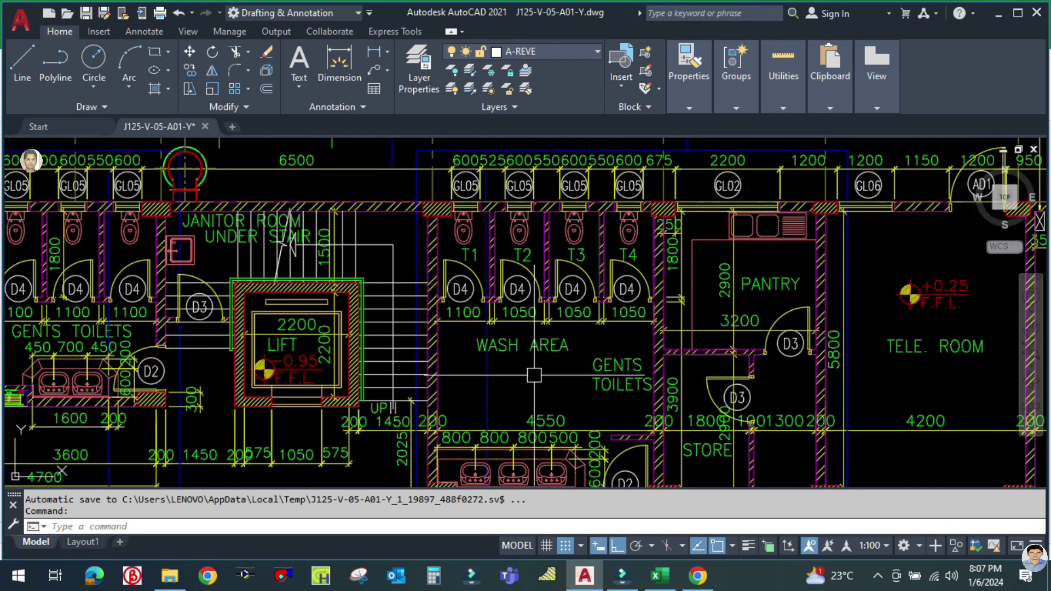
drag(536, 379, 506, 387)
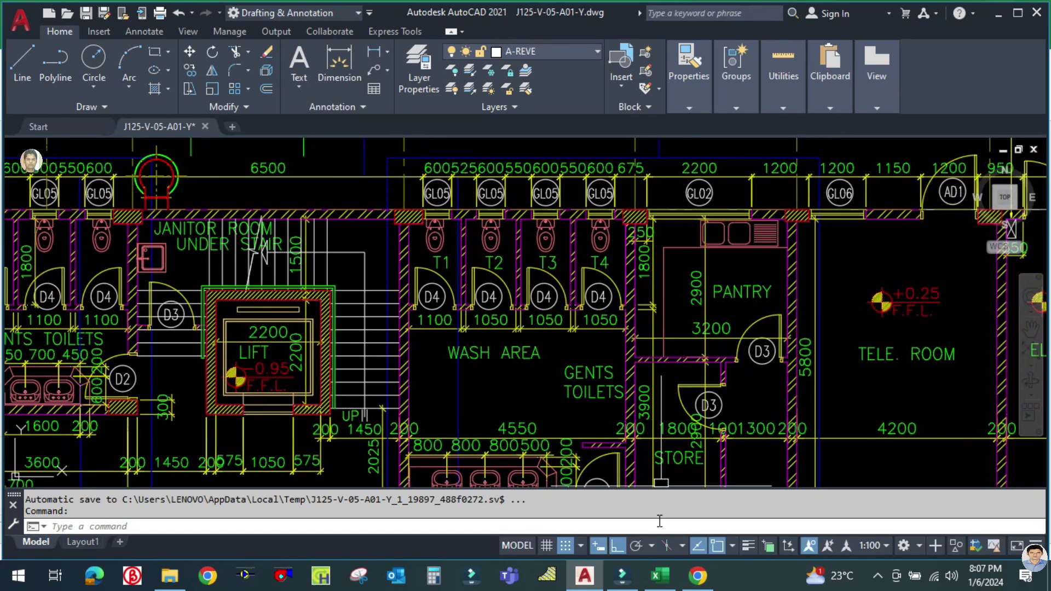
click(660, 575)
click(660, 576)
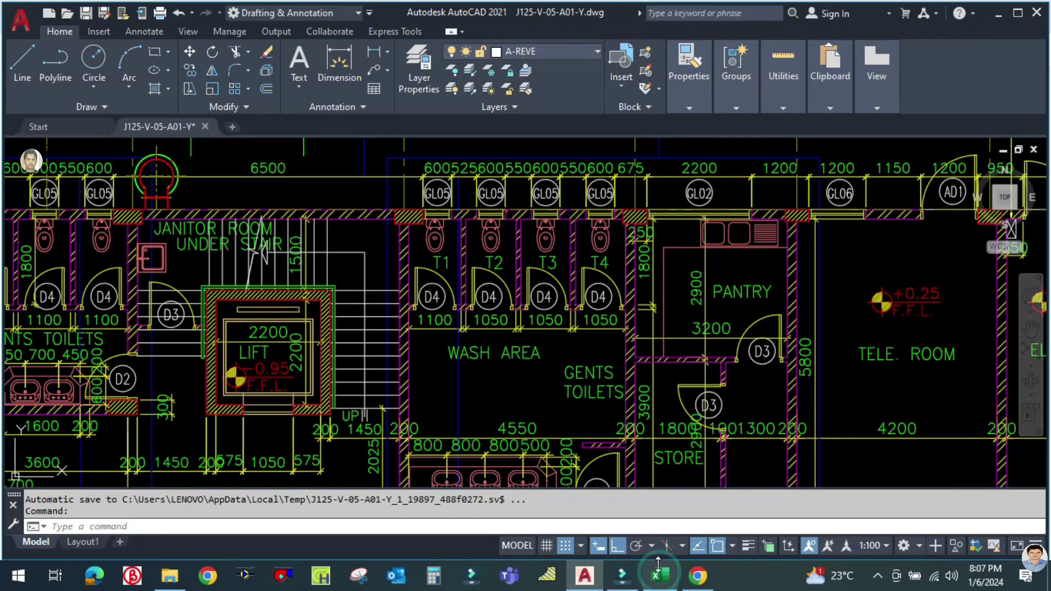
click(660, 576)
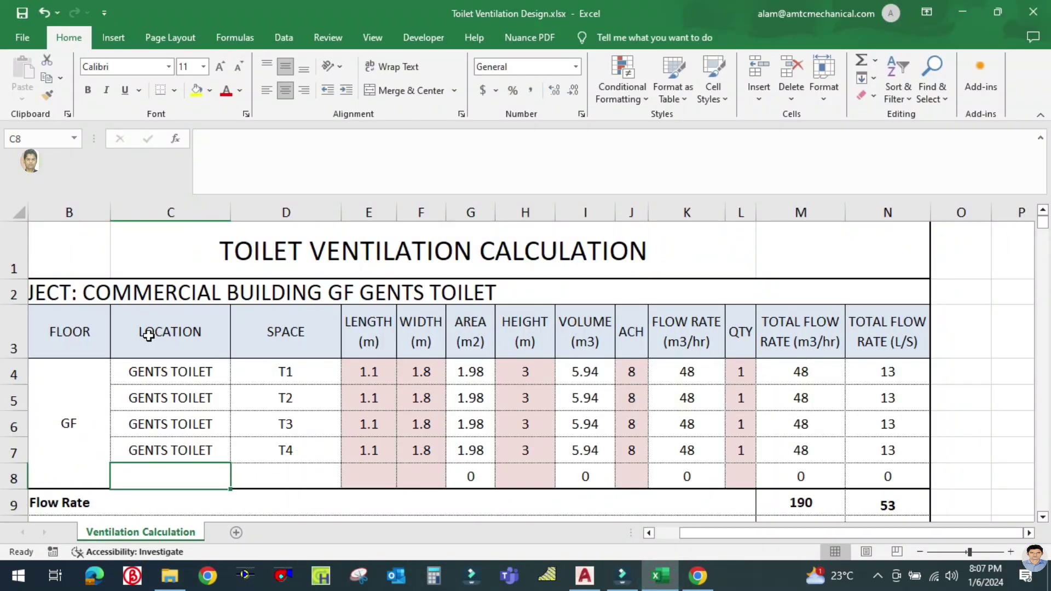
text(WASH AREA)
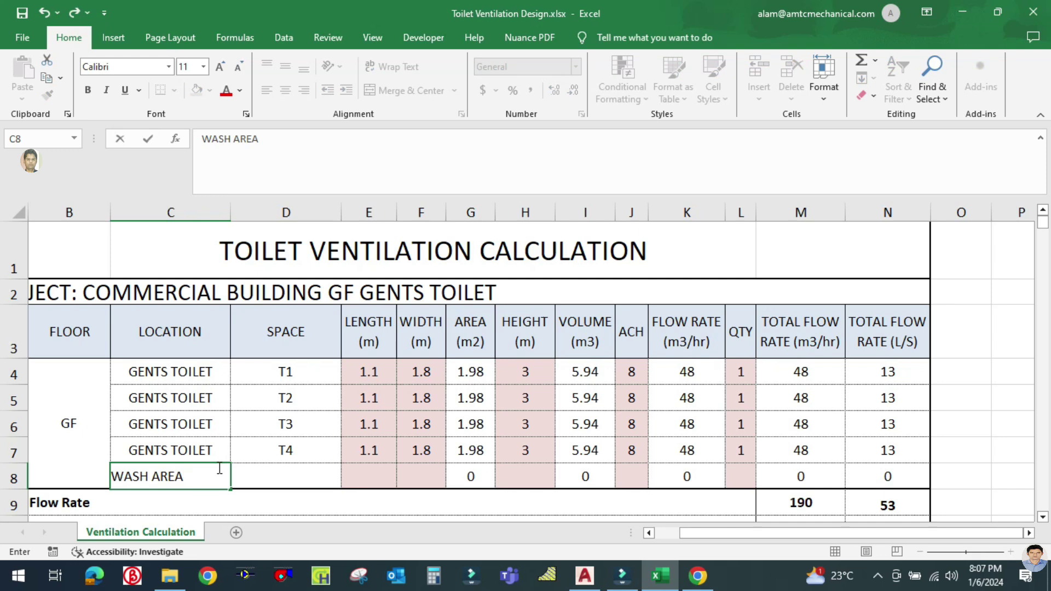
- Enter WASH AREA as the space name in cell D8
click(275, 477)
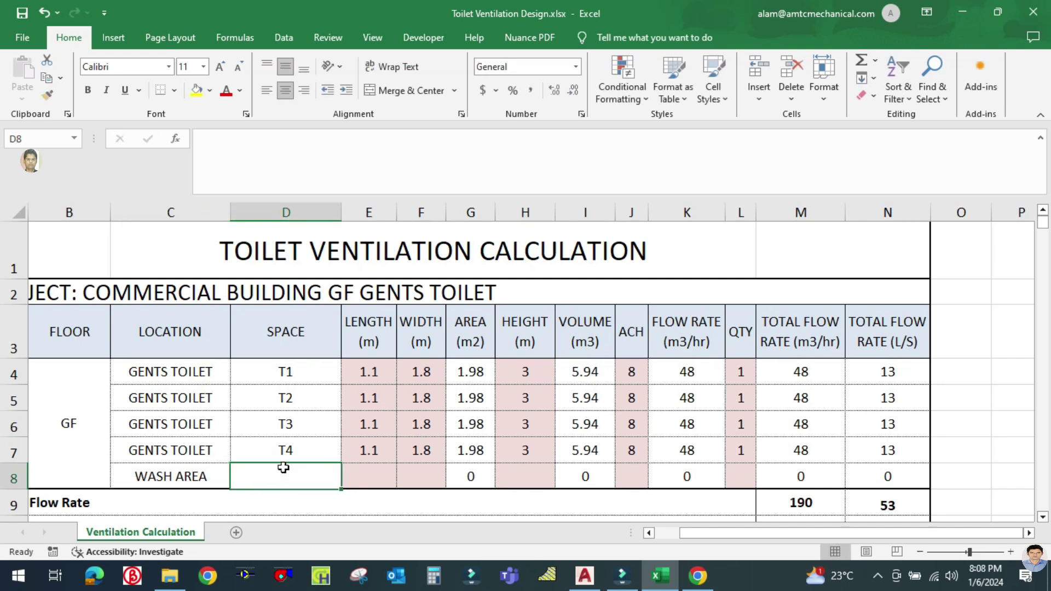
text(-)
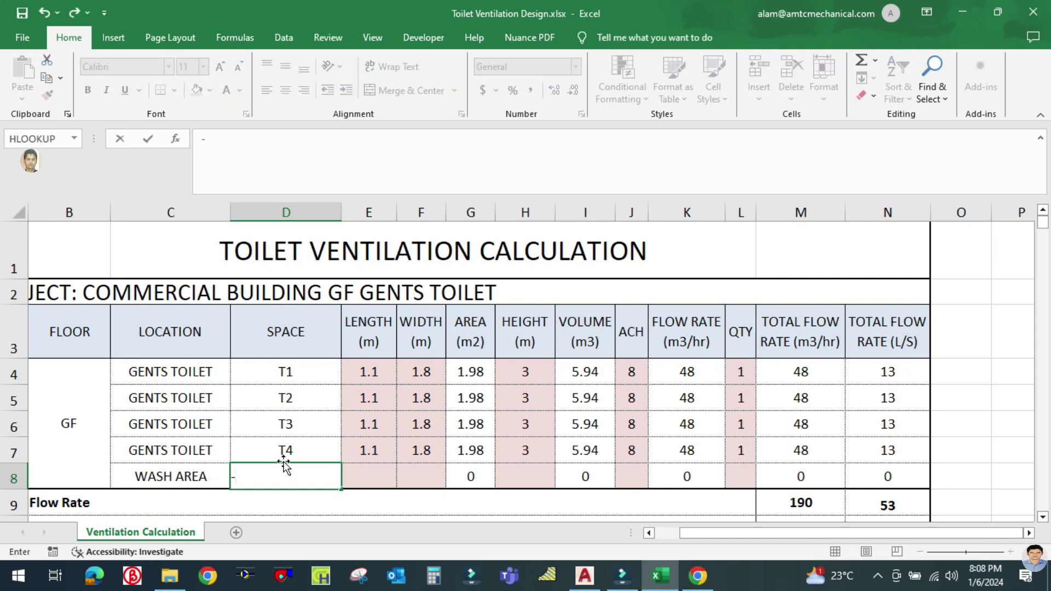
text(WASH AR)
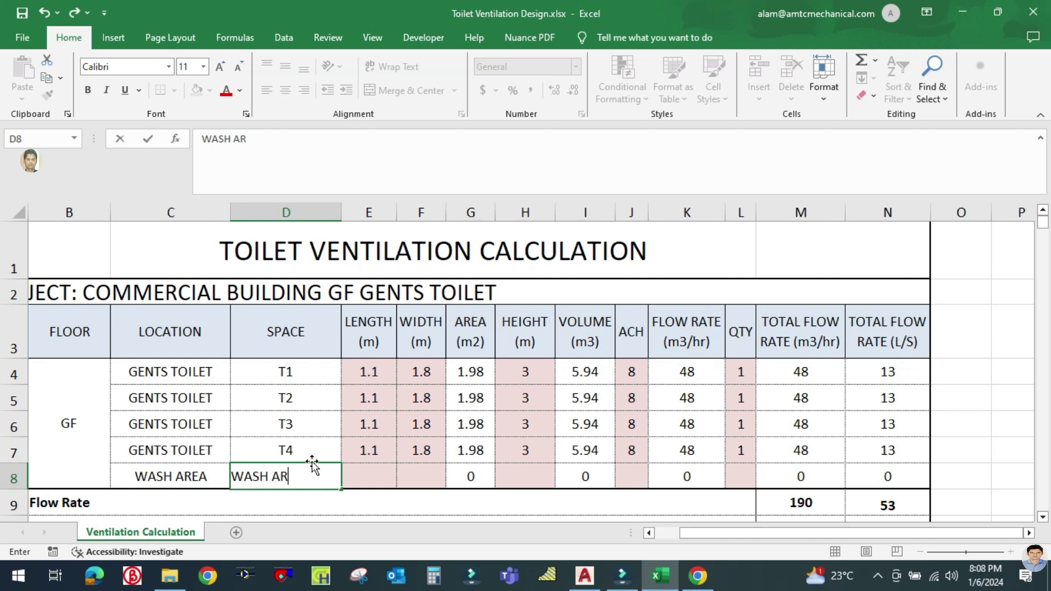
text(EA)
click(325, 433)
- Check the wash area's dimensions in the AutoCAD plan and enter length 4.5 m and width 3.9 m in Excel row 8
click(370, 468)
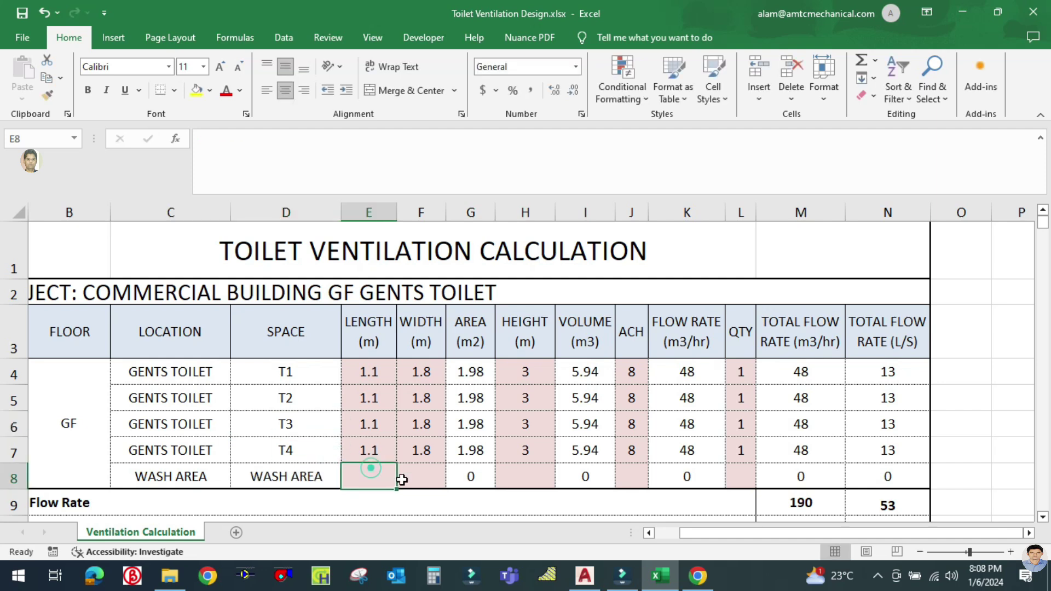
key(alt+Tab)
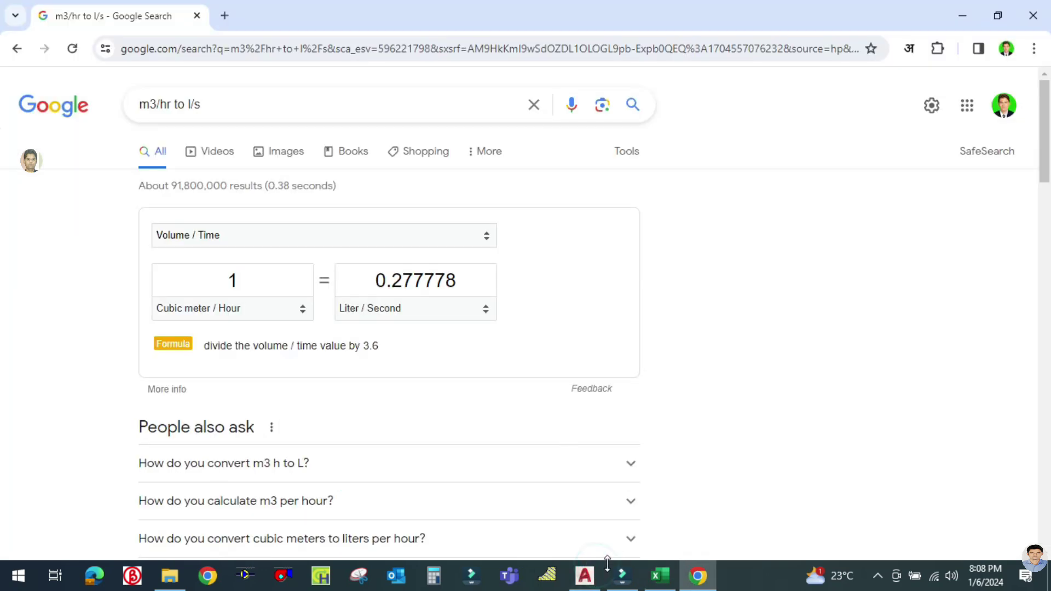
click(585, 573)
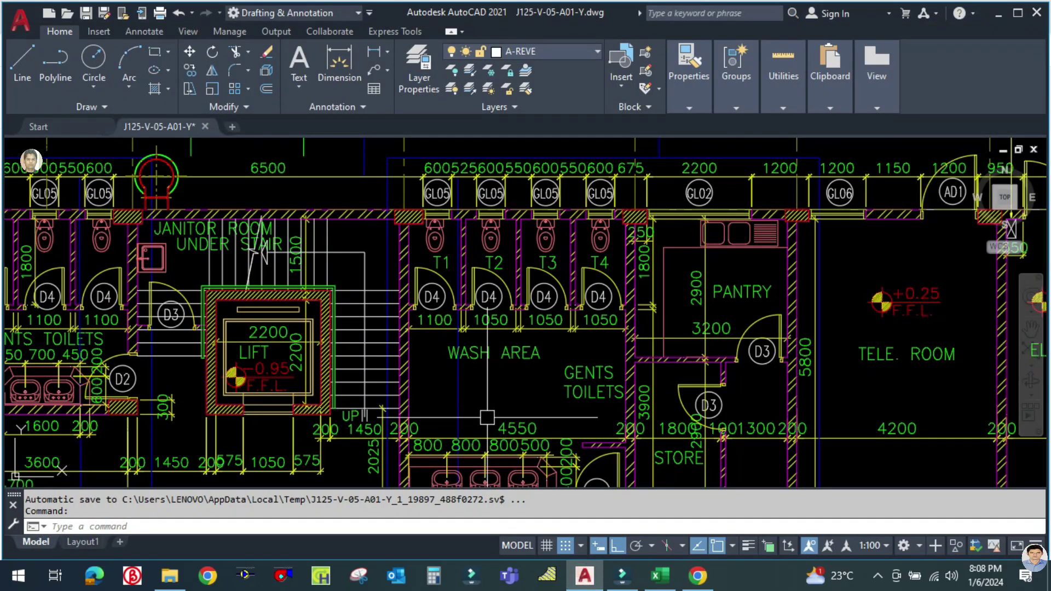
scroll(486, 417, up, 2)
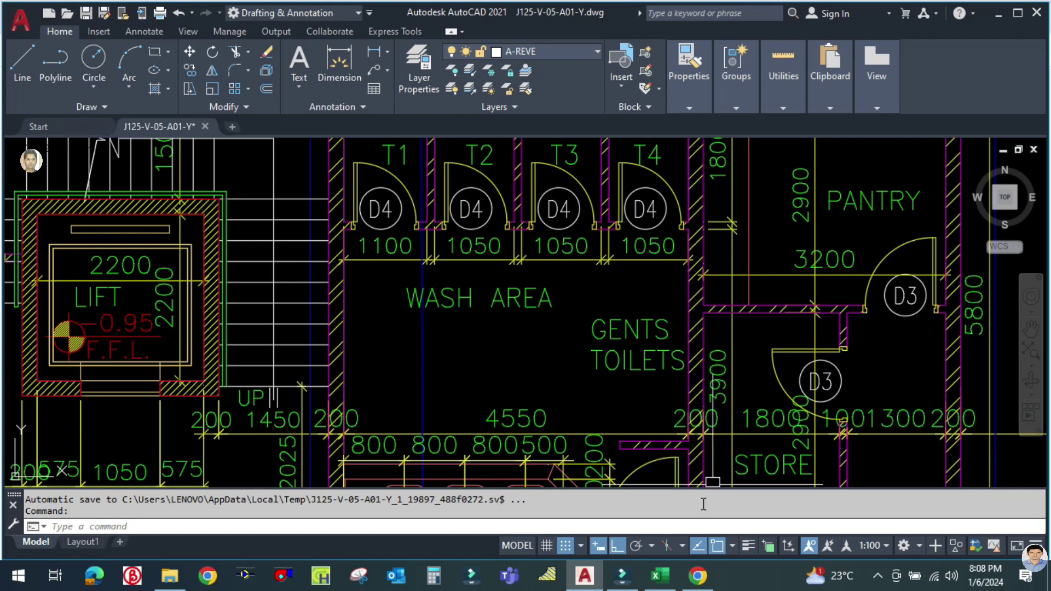
click(660, 576)
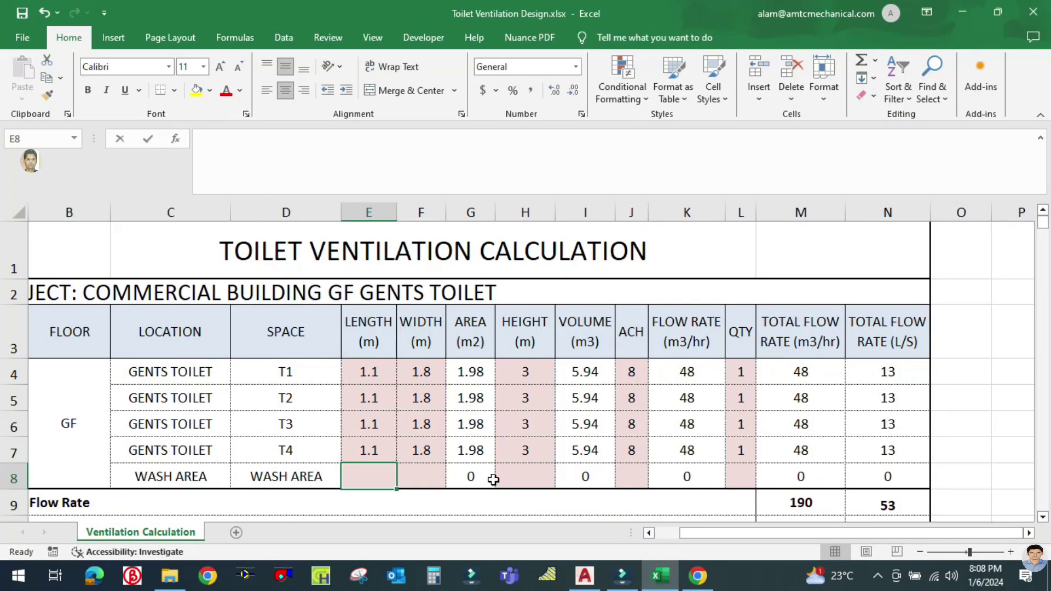
text(4.5)
click(433, 477)
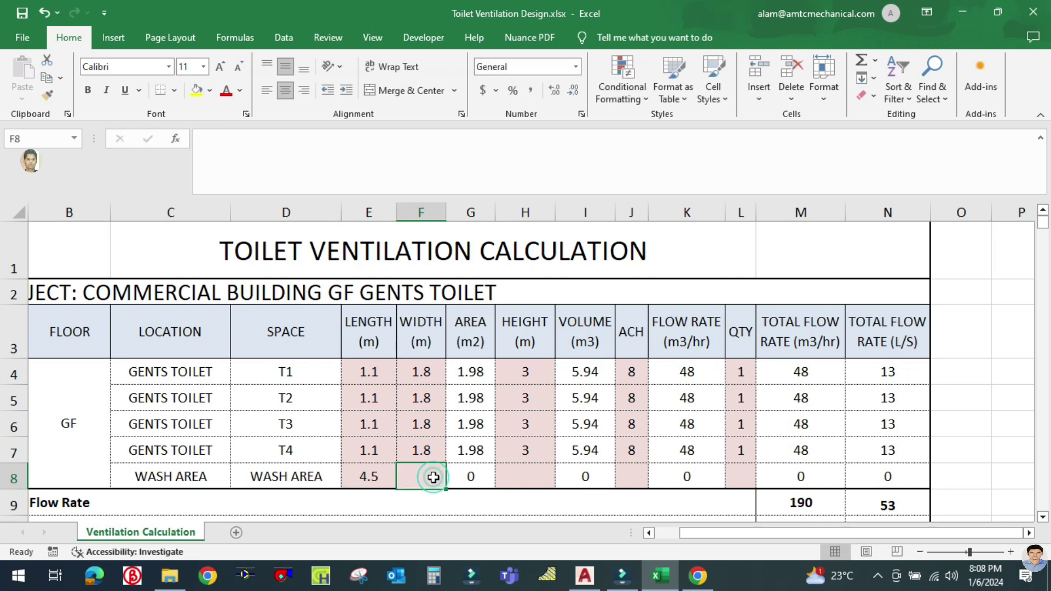
text(3.9)
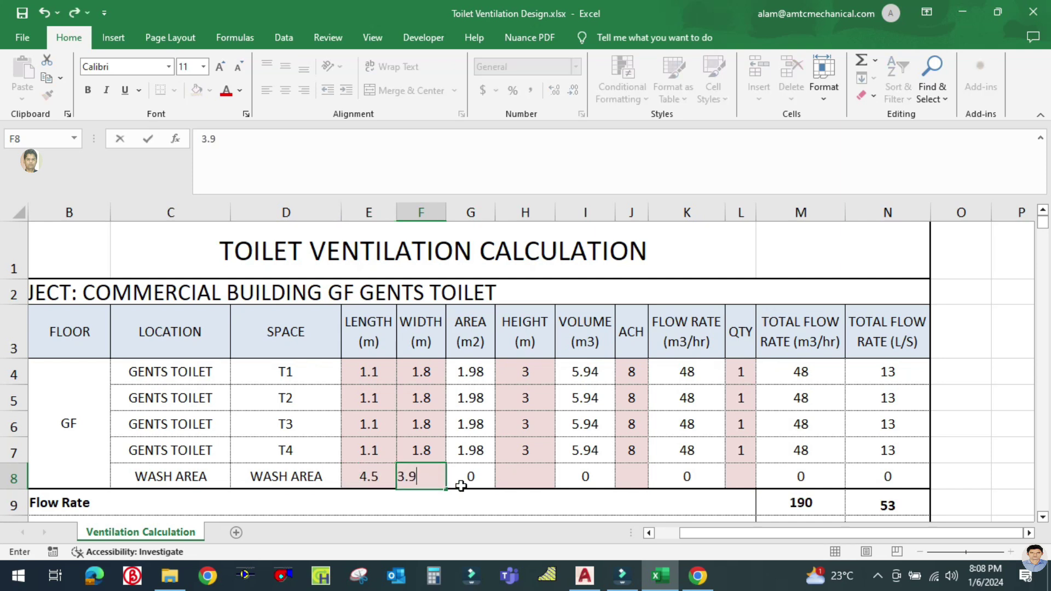
- Set the wash area row's height to 3 m, its ACH to 8 and its quantity to 1
click(510, 473)
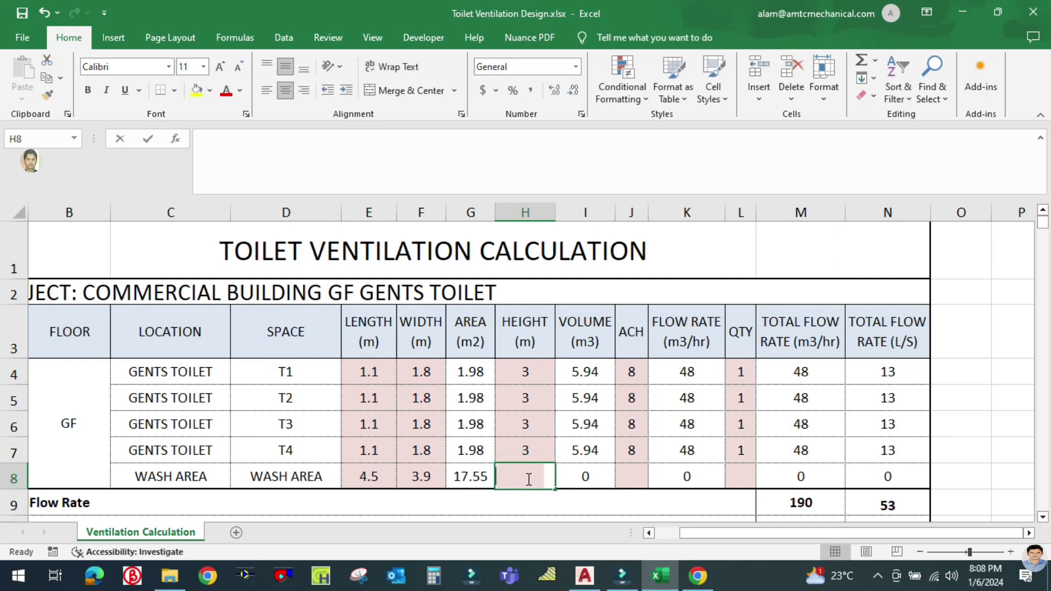
text(3)
click(633, 476)
text(8)
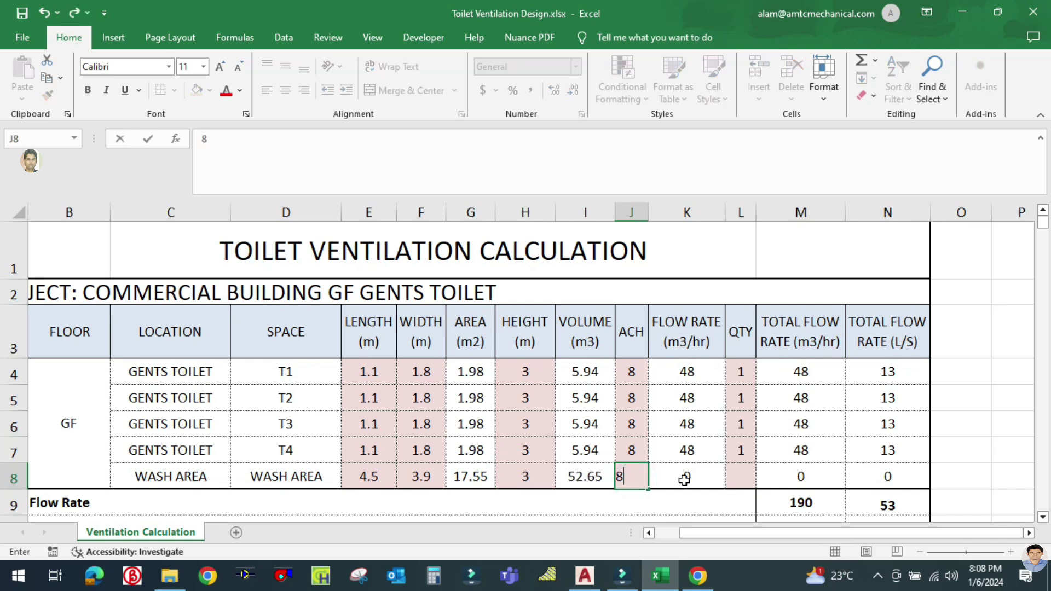
click(746, 479)
text(1)
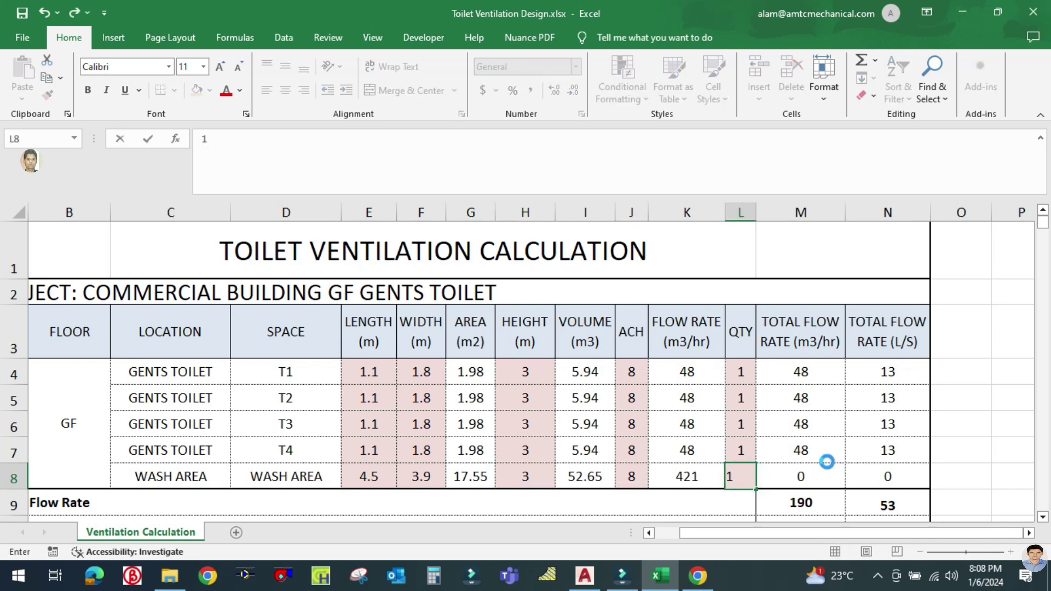
click(827, 462)
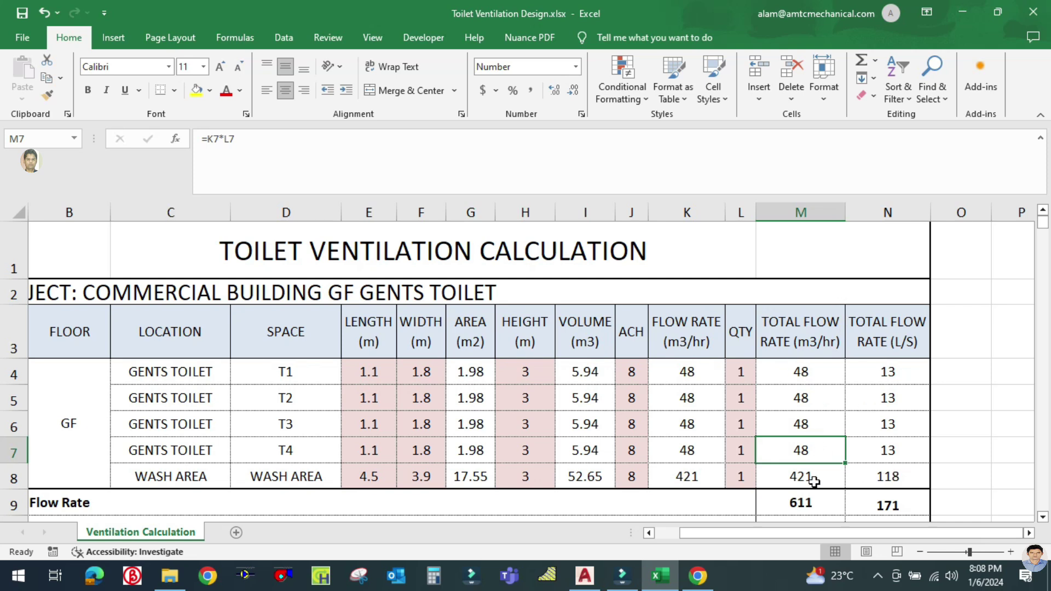
- Inspect the wash area's L/S flow rate formula in cell N8 and the total flow rate rows below the table
click(894, 474)
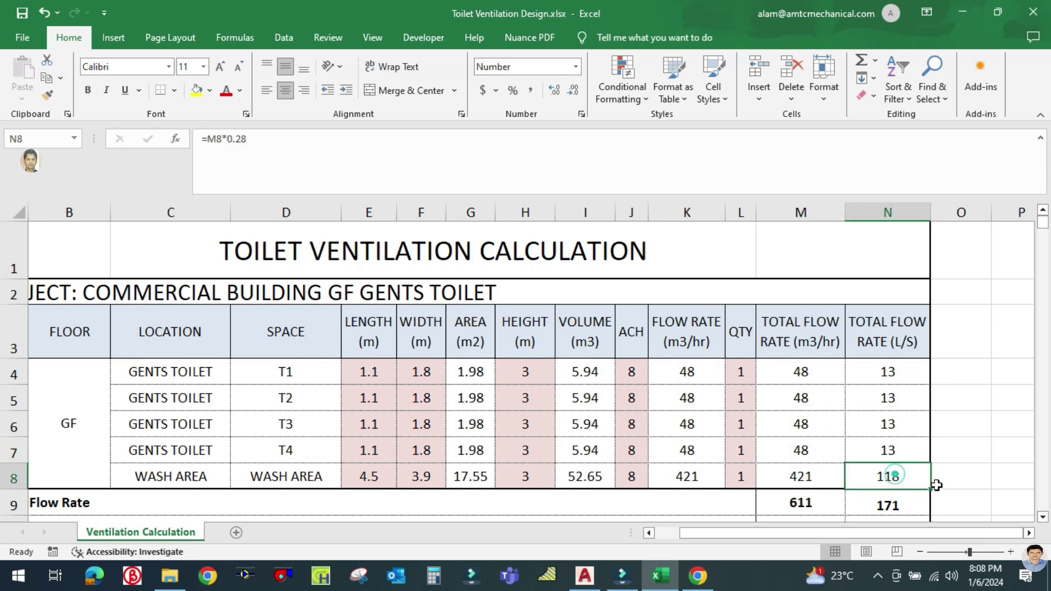
scroll(918, 463, down, 1)
scroll(896, 376, up, 1)
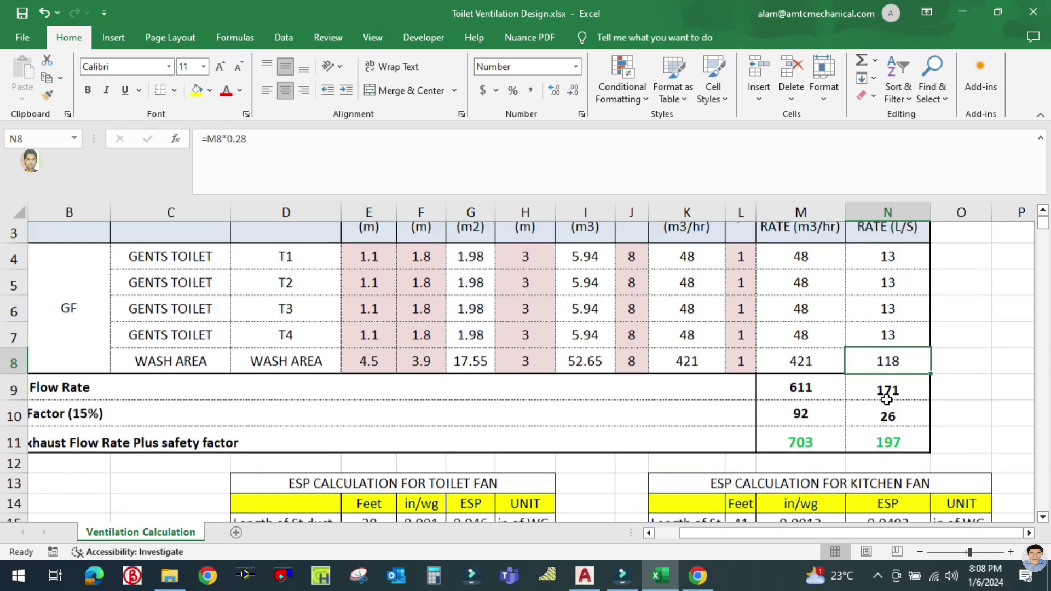
- Review the ventilation table and inspect the sum formula behind the m3/hr exhaust flow rate in cell M9
scroll(908, 386, down, 1)
scroll(929, 398, up, 1)
scroll(929, 398, up, 1)
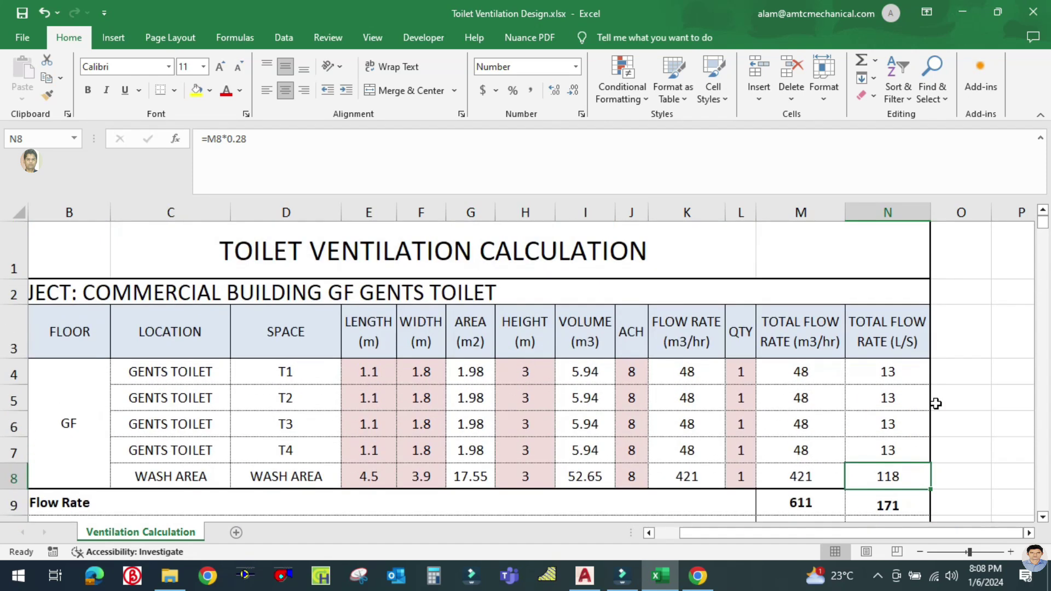
scroll(939, 430, down, 1)
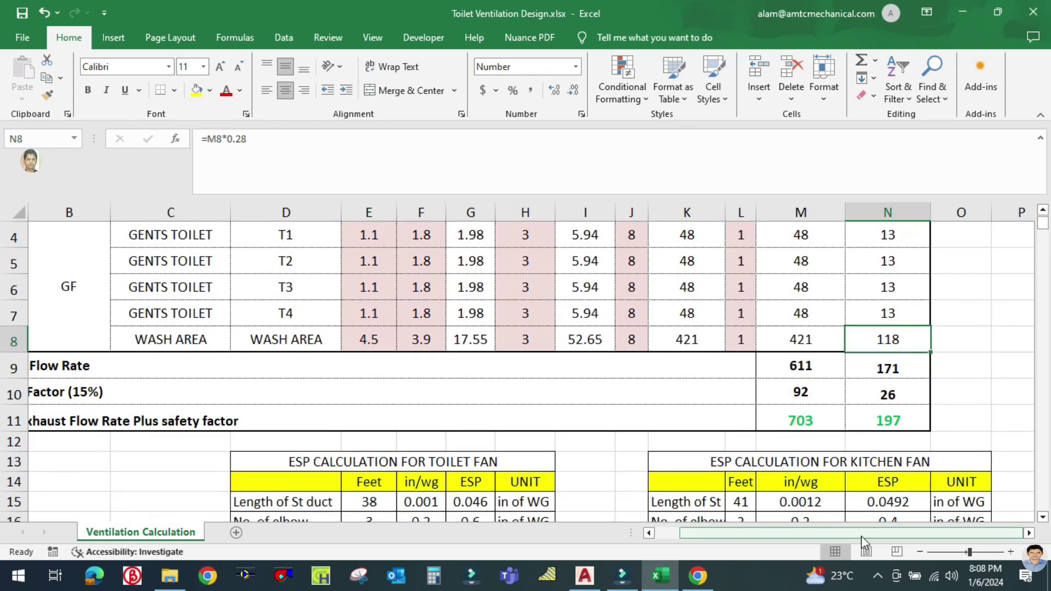
scroll(863, 541, left, 1)
click(61, 365)
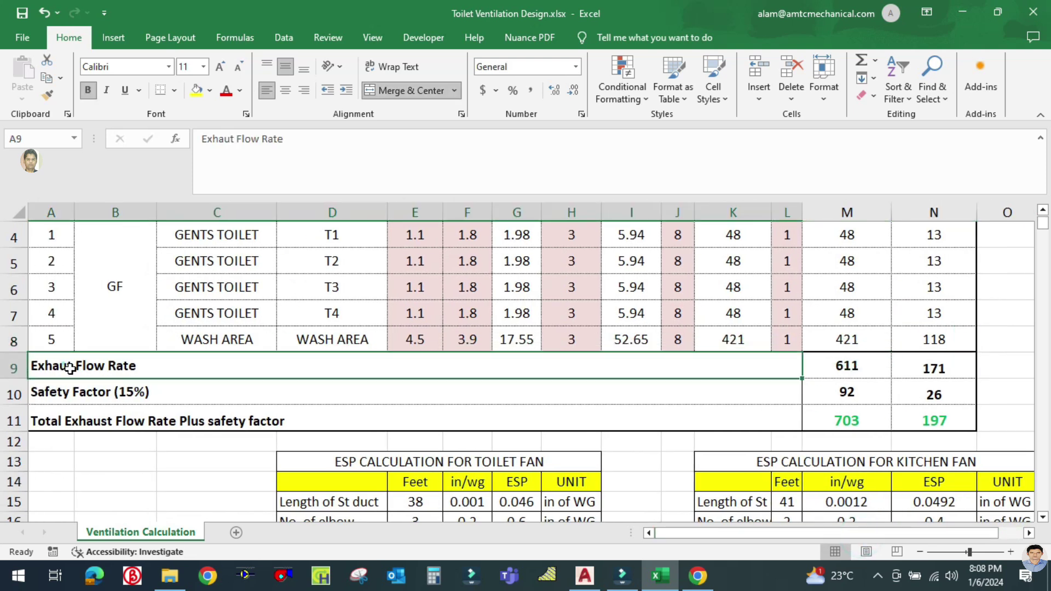
click(828, 358)
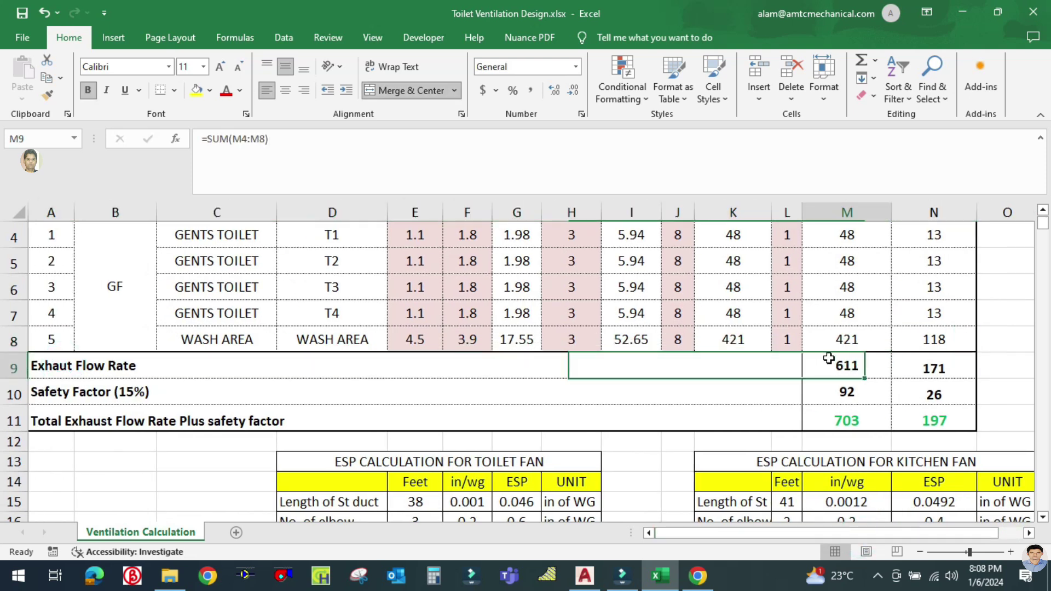
double_click(828, 359)
key(Escape)
scroll(832, 364, up, 1)
scroll(834, 368, up, 1)
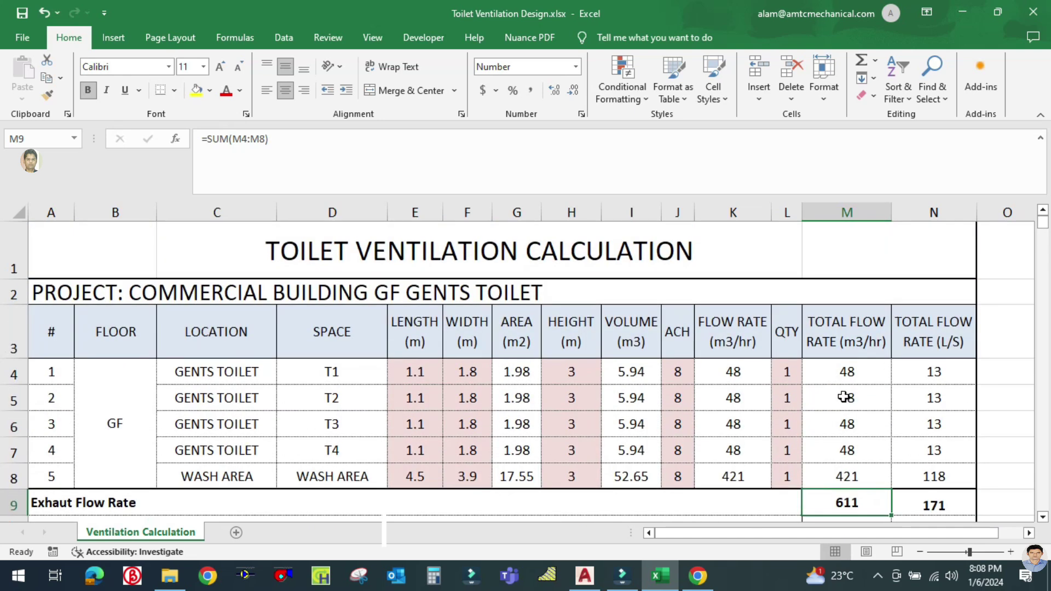
double_click(841, 495)
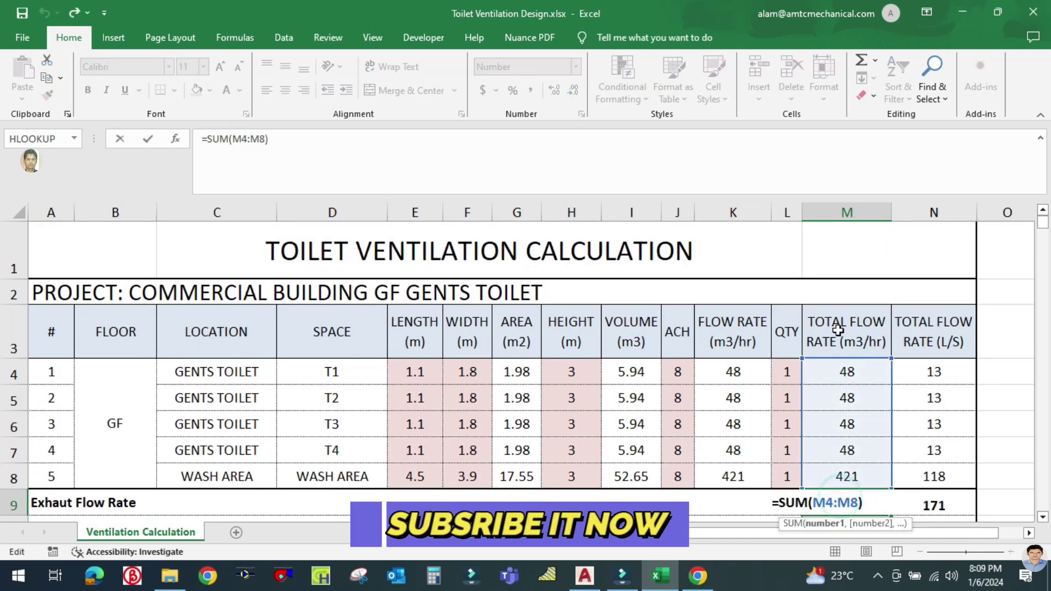
key(Escape)
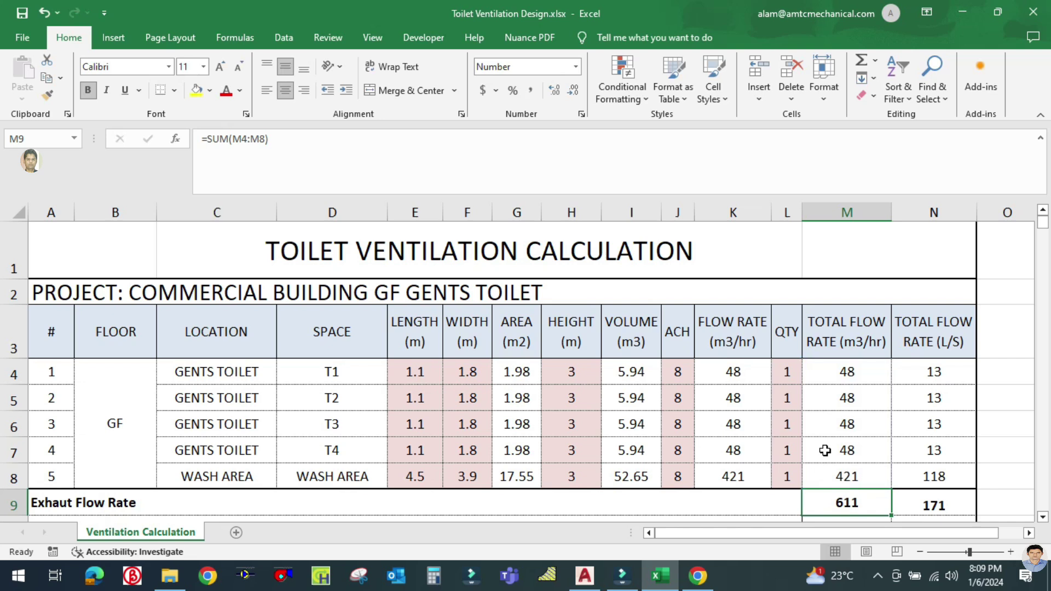
- Inspect the sum formula behind the L/S exhaust flow rate in cell N9
scroll(832, 441, down, 1)
scroll(850, 388, up, 1)
double_click(934, 502)
key(Escape)
scroll(928, 443, down, 1)
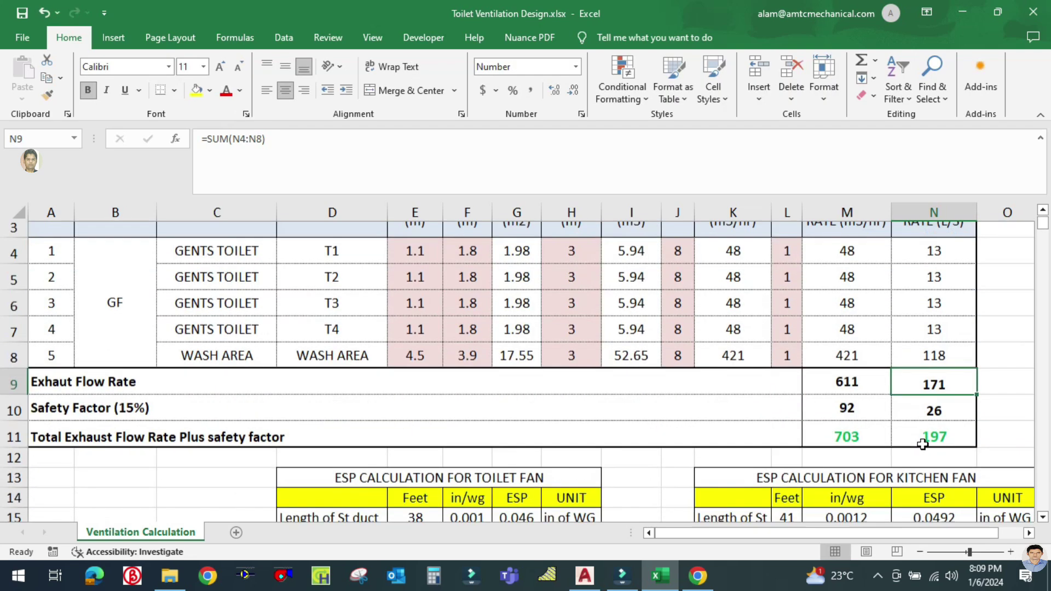
- Change the safety factor label in row 10 to read Safety Factor (10%)
click(112, 391)
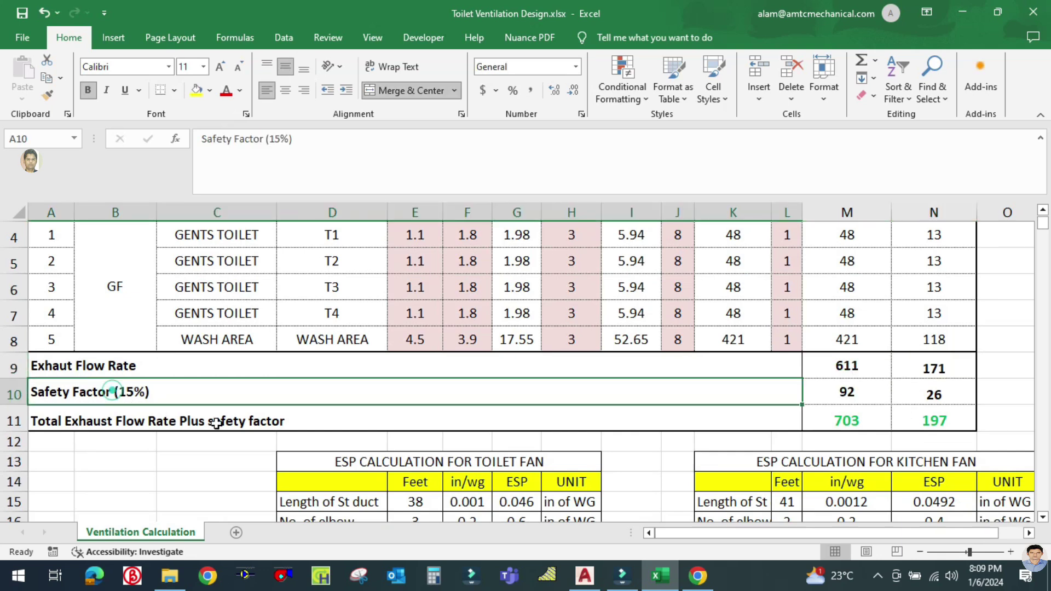
double_click(131, 390)
key(BackSpace)
text(0)
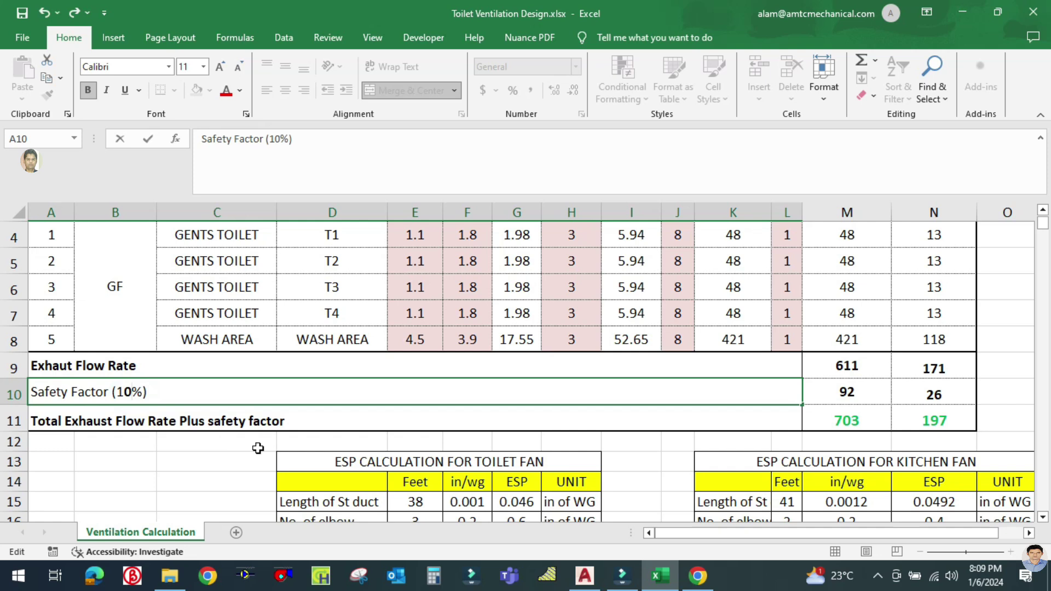
key(Return)
click(264, 417)
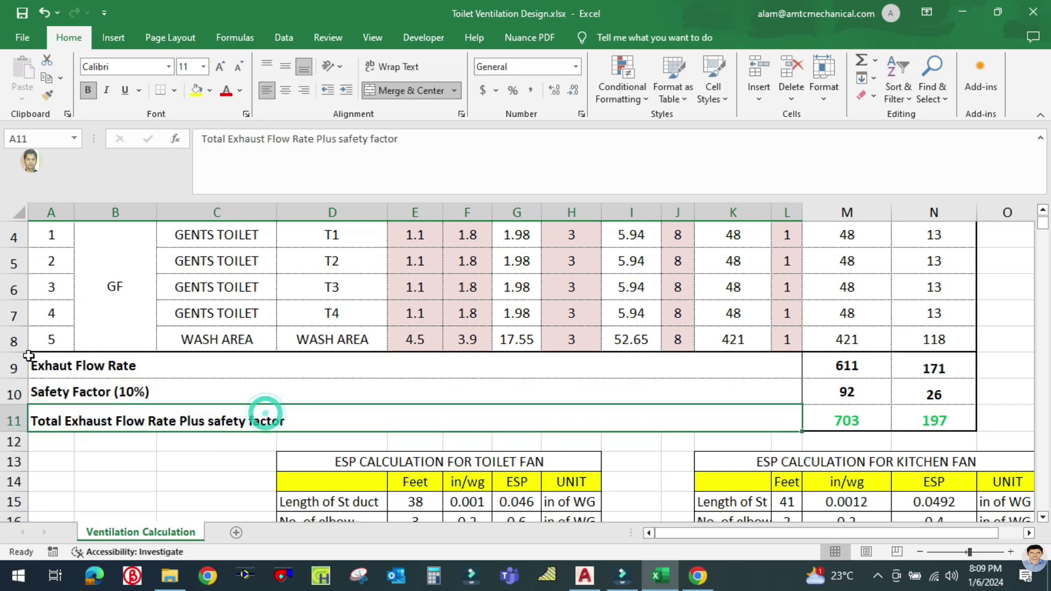
- Change the m3/hr safety factor formula in cell M10 to =M9*10%
click(844, 398)
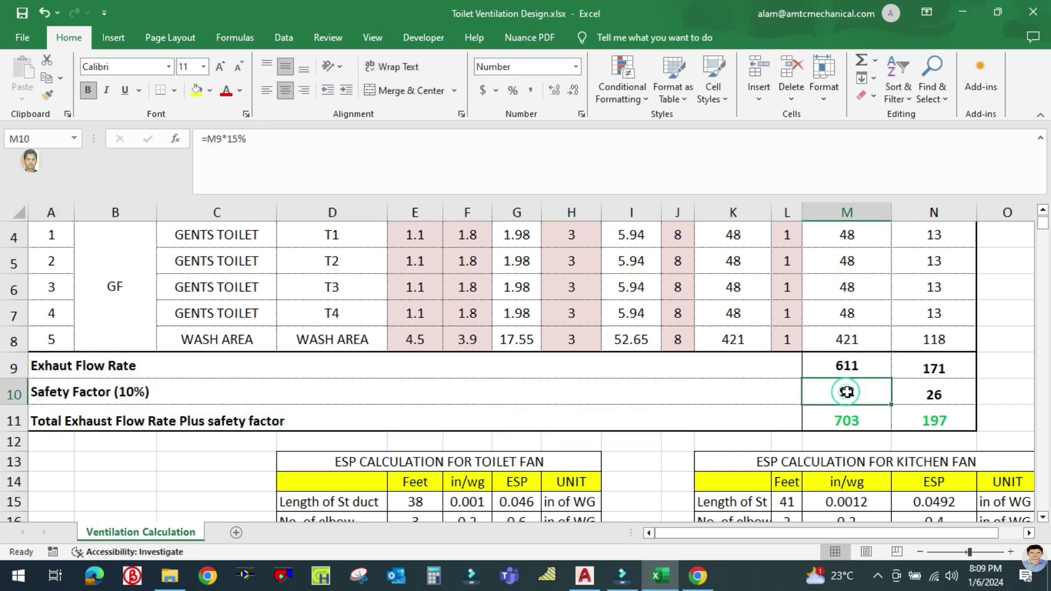
click(239, 141)
key(BackSpace)
text(0)
click(439, 364)
click(842, 393)
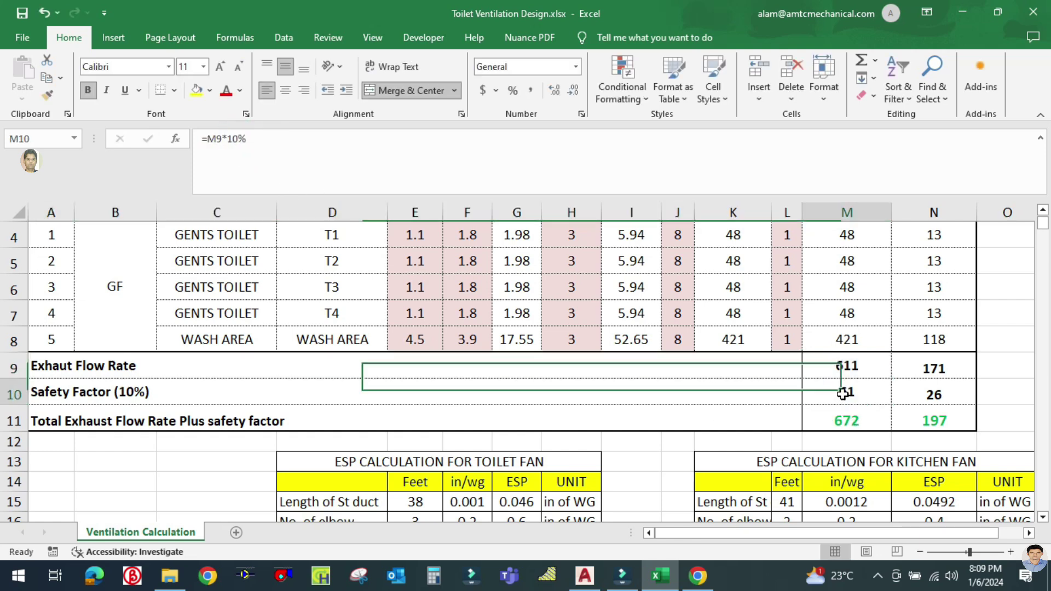
- Change the L/S safety factor formula in cell N10 to =N9*10%
click(949, 393)
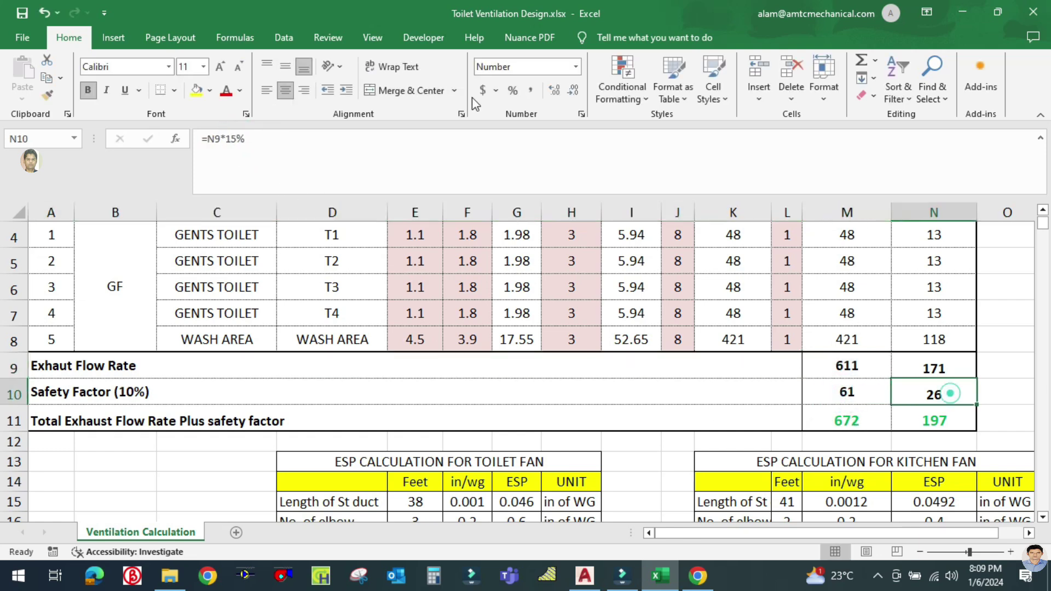
click(236, 139)
key(BackSpace)
text(0)
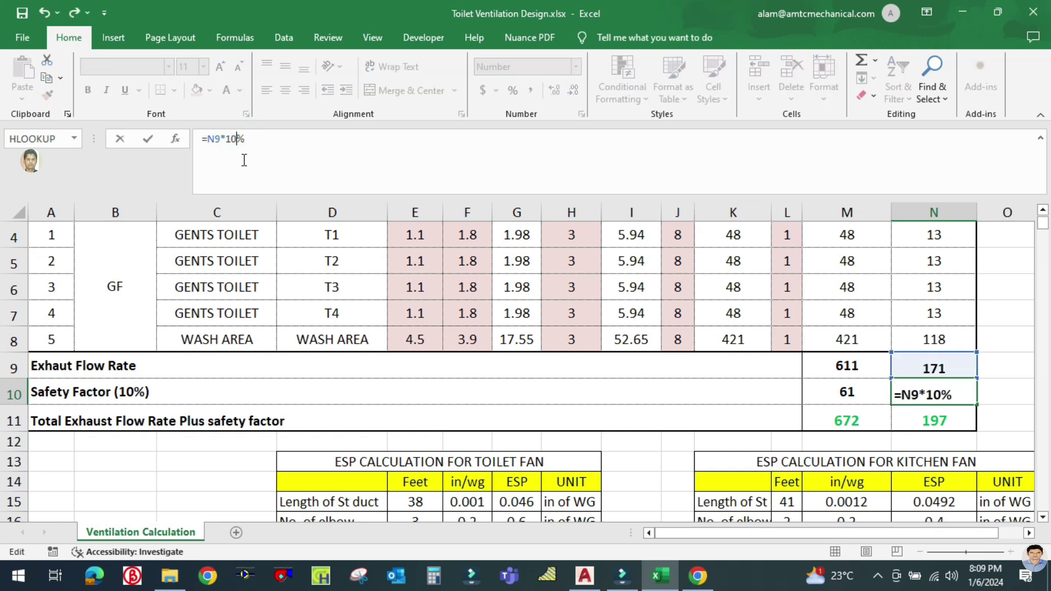
click(551, 420)
- Check the safety factor cells in row 10 and inspect the total exhaust flow rate formulas in cells M11 and N11
click(848, 391)
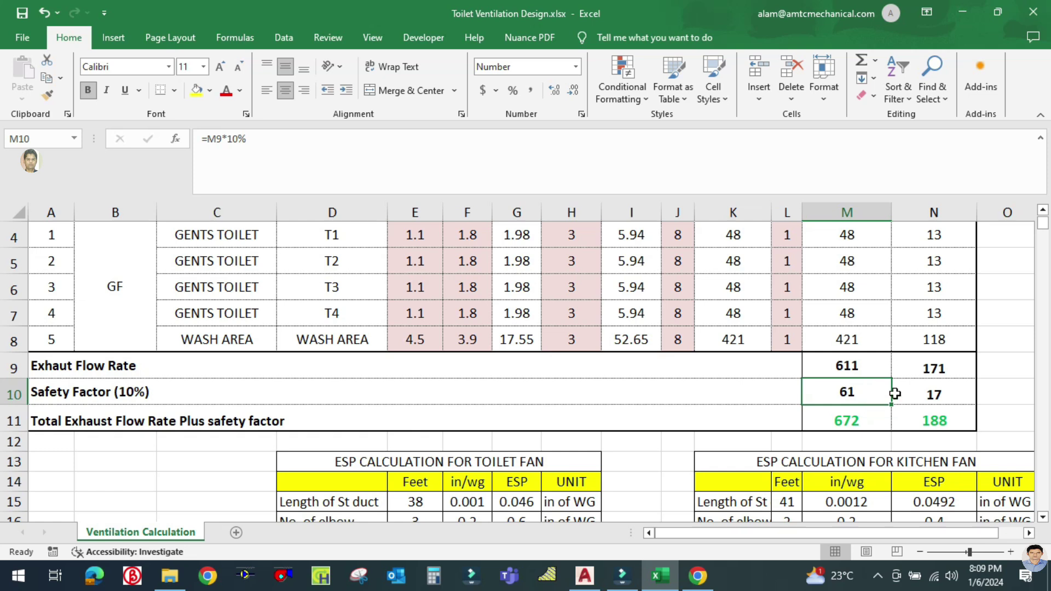
click(952, 369)
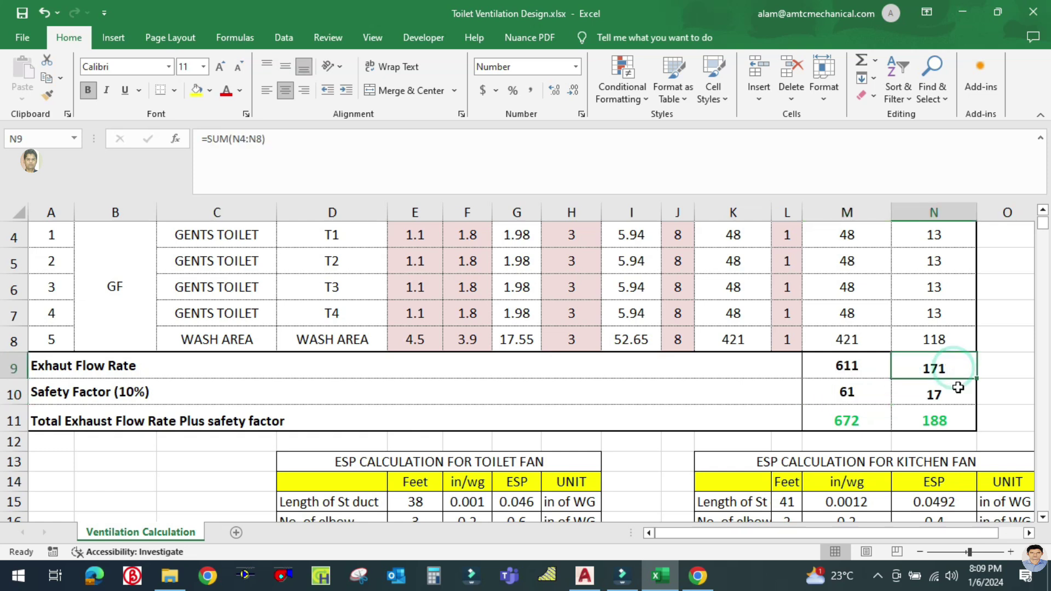
click(954, 394)
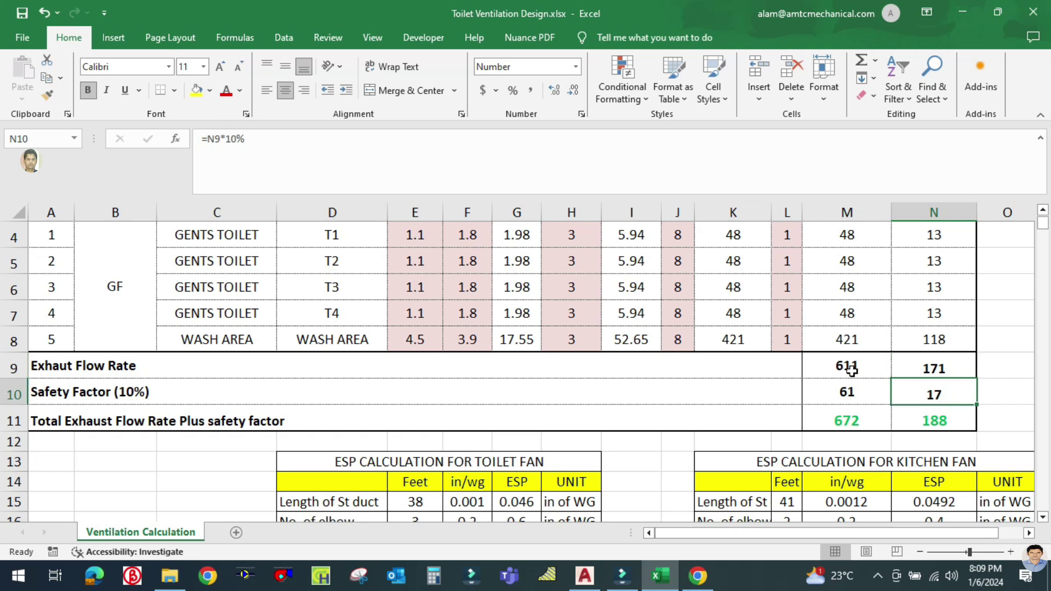
click(849, 420)
double_click(853, 421)
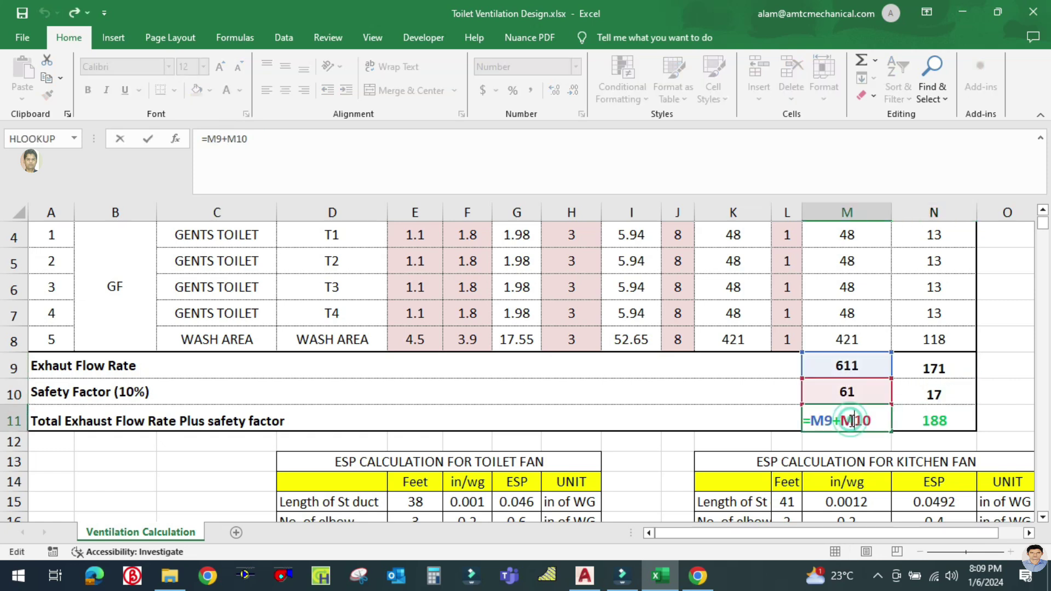
key(Escape)
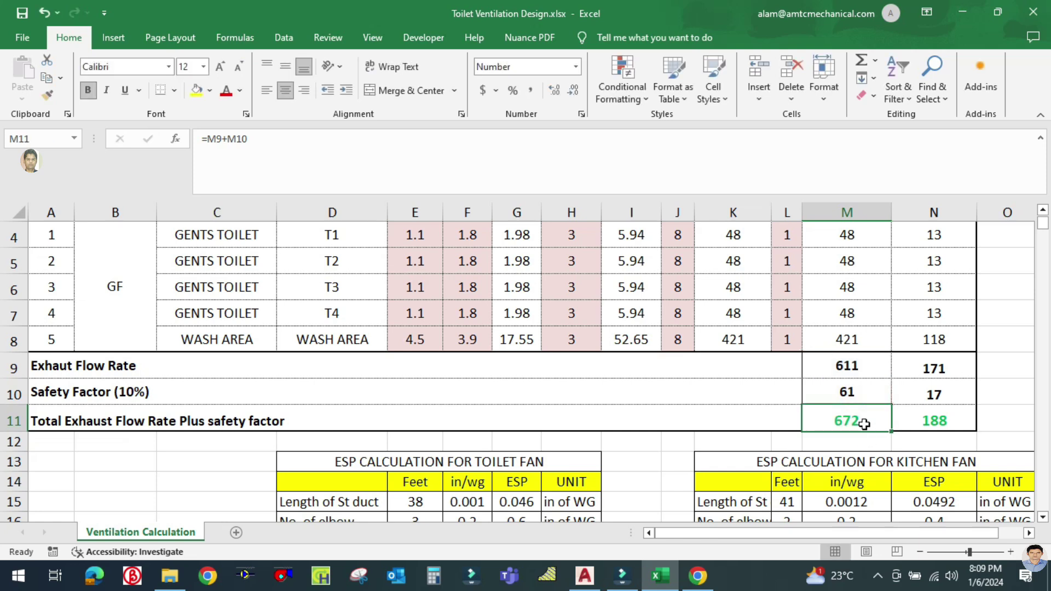
double_click(928, 422)
key(Escape)
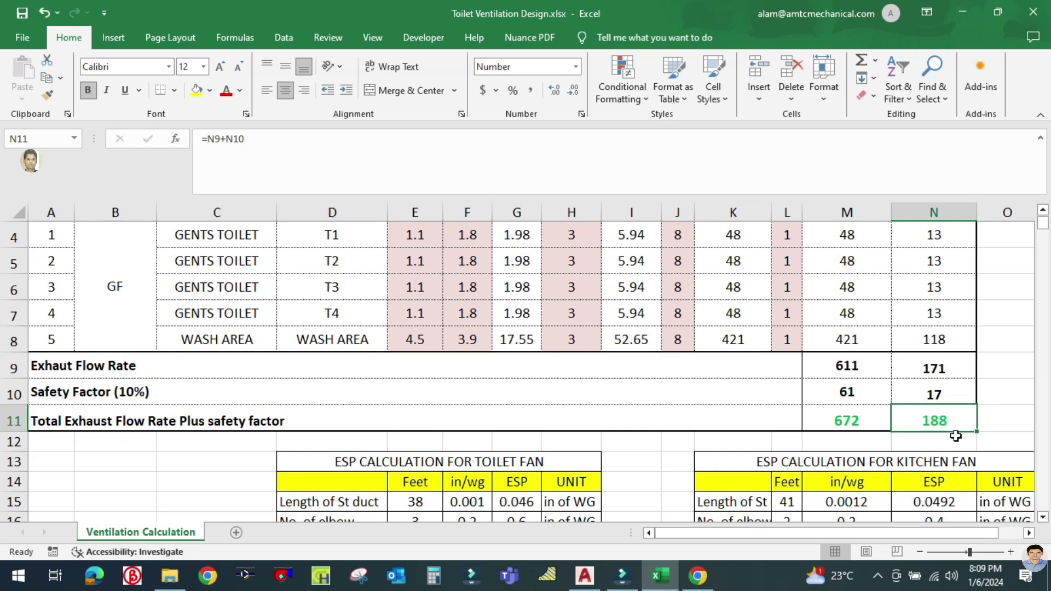
scroll(955, 437, down, 1)
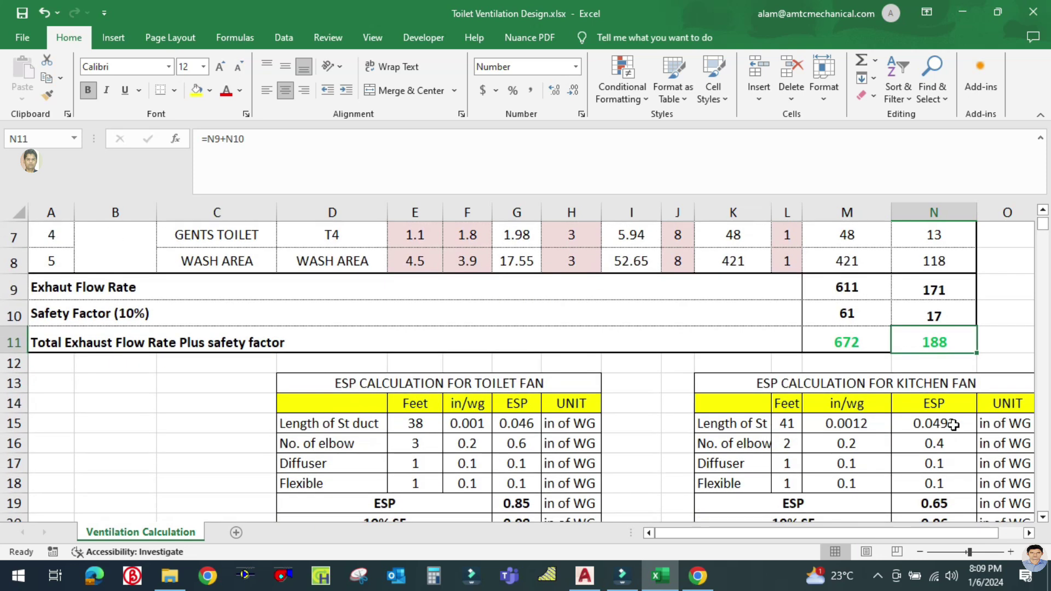
click(58, 341)
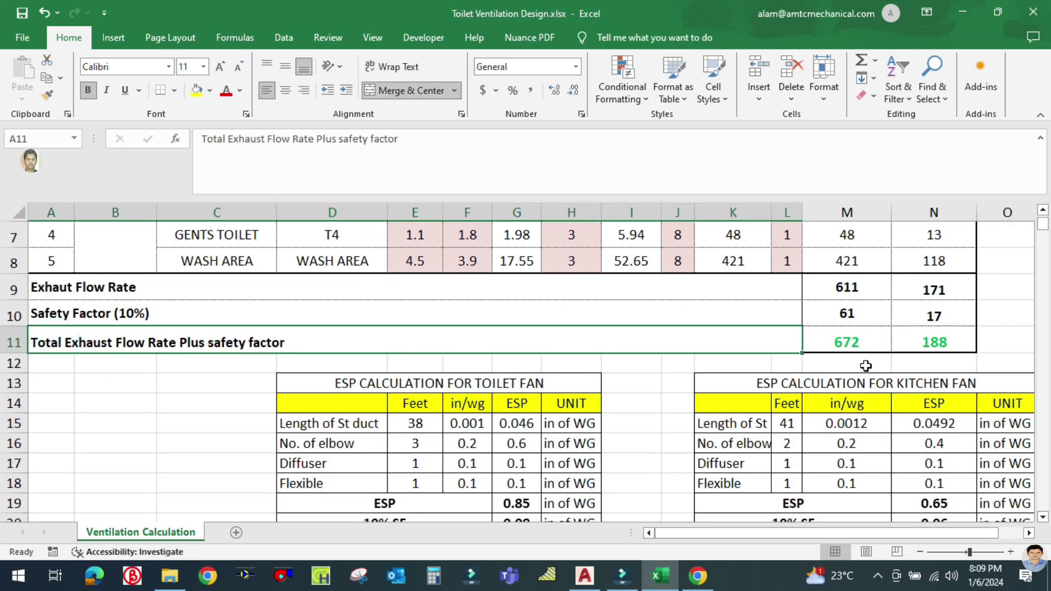
click(950, 345)
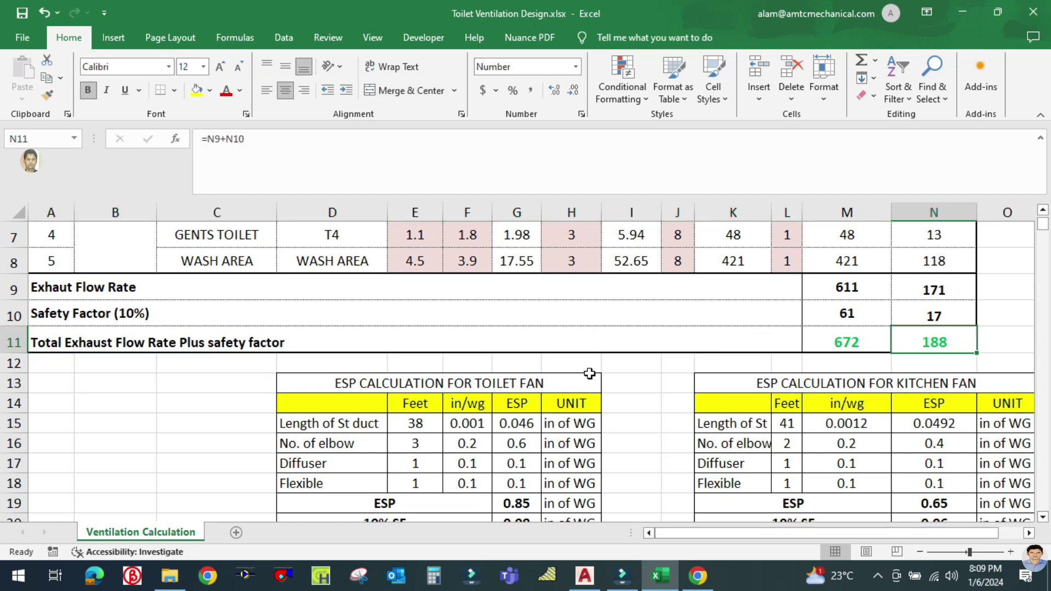
- Open Calculator, multiply the L/S total of 188 by 2.119 to convert it to CFM, and close Calculator
click(651, 371)
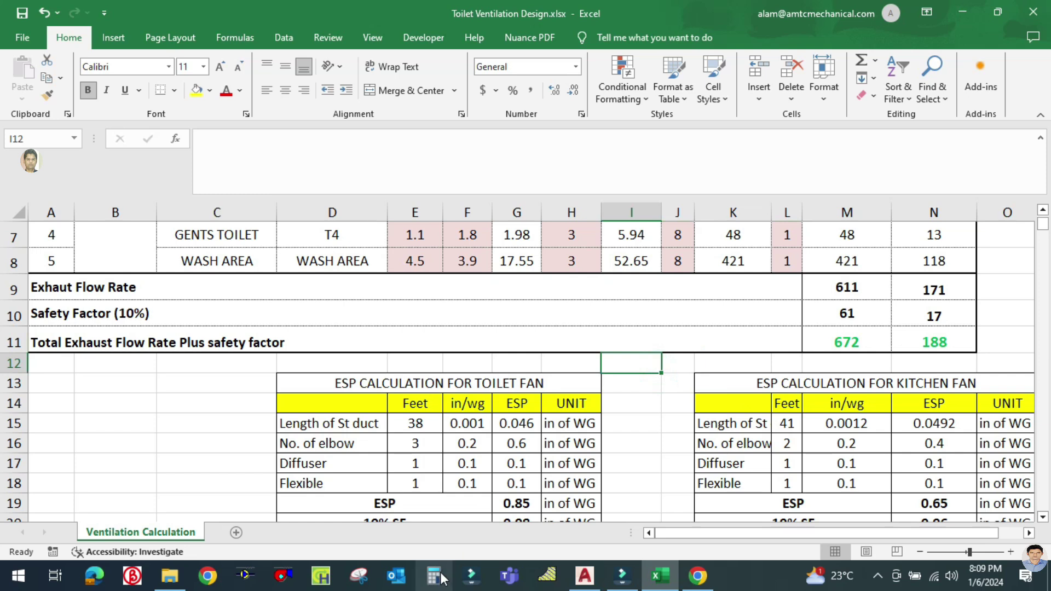
key(XF86Calculator)
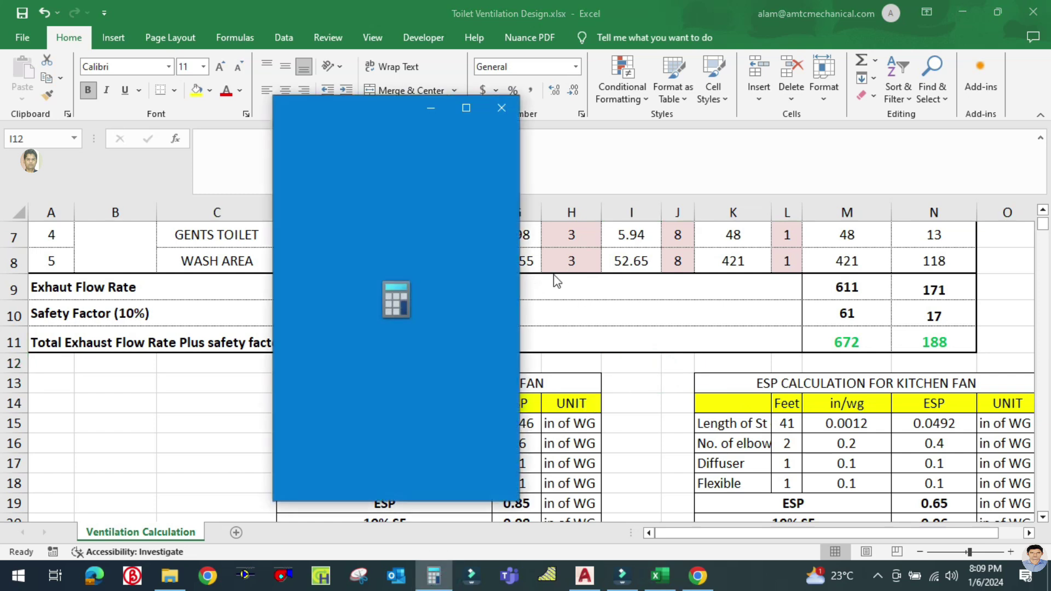
text(188)
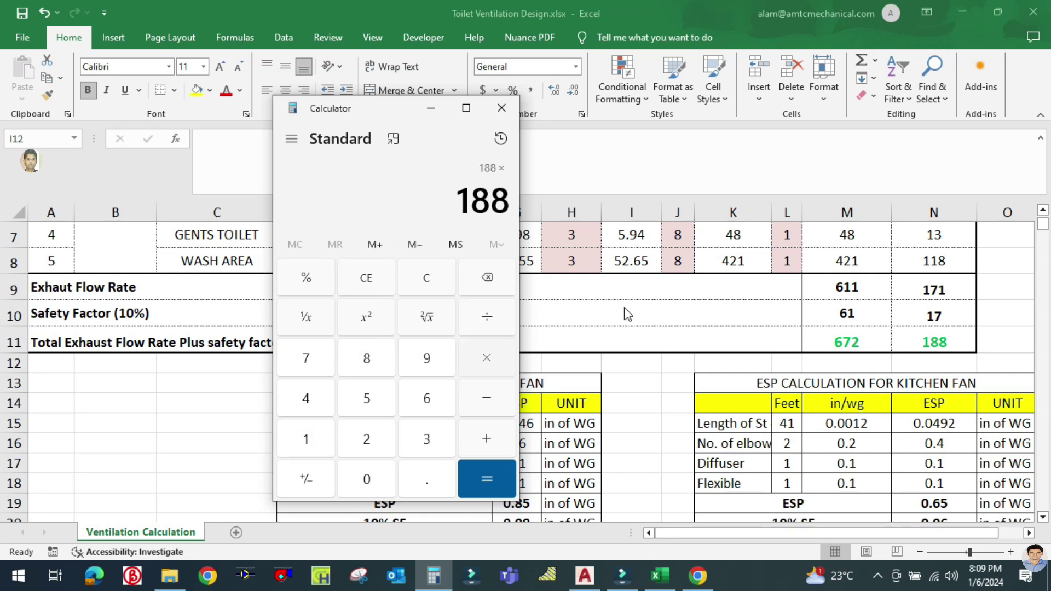
text(2.119)
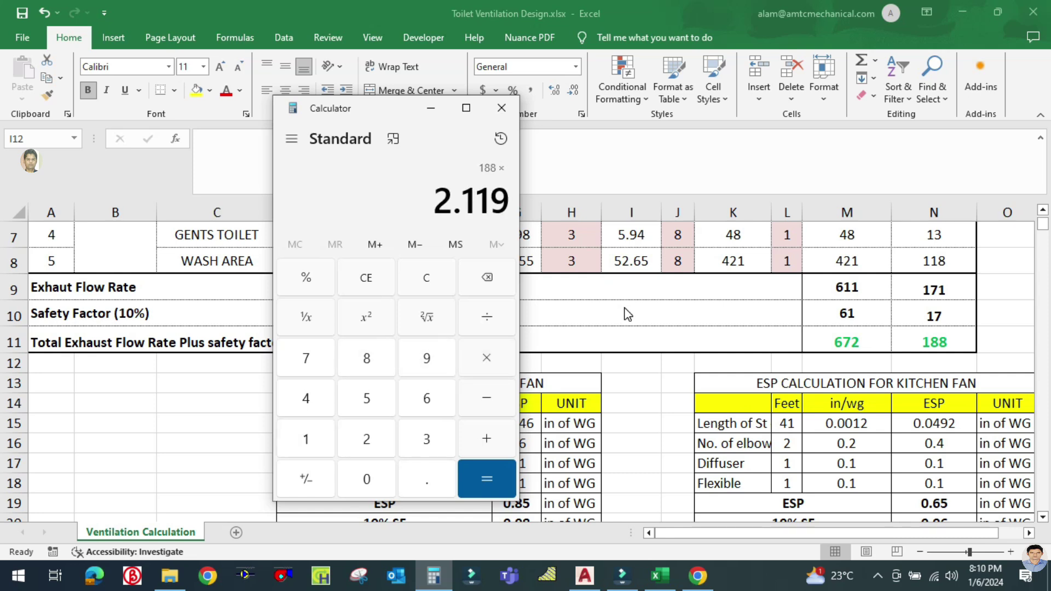
key(Return)
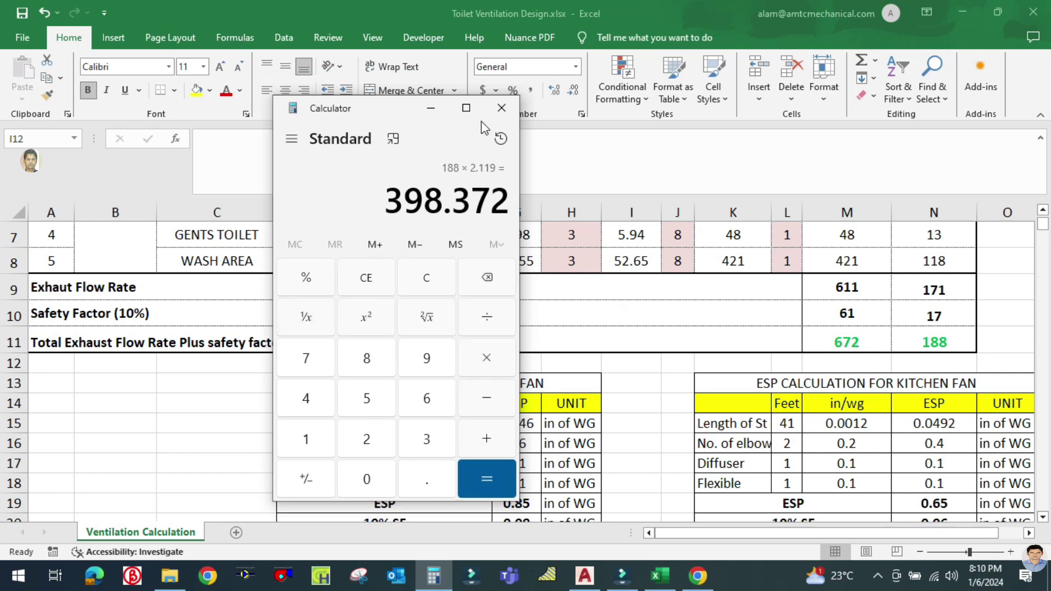
click(501, 108)
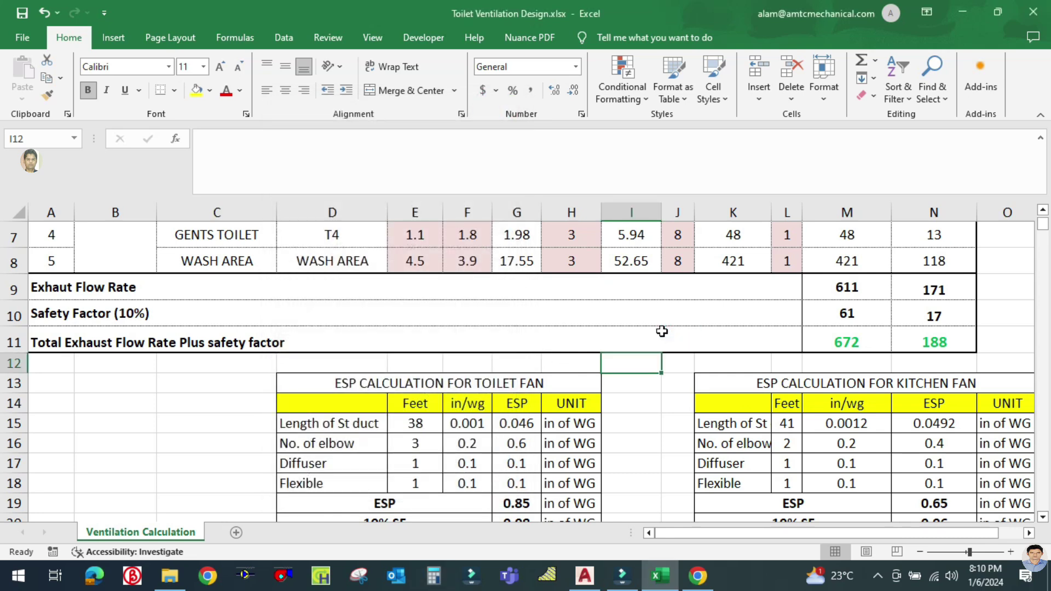
- Examine the ESP calculation tables for the toilet fan and kitchen fan below the total exhaust flow rate
scroll(667, 349, down, 3)
scroll(669, 351, up, 3)
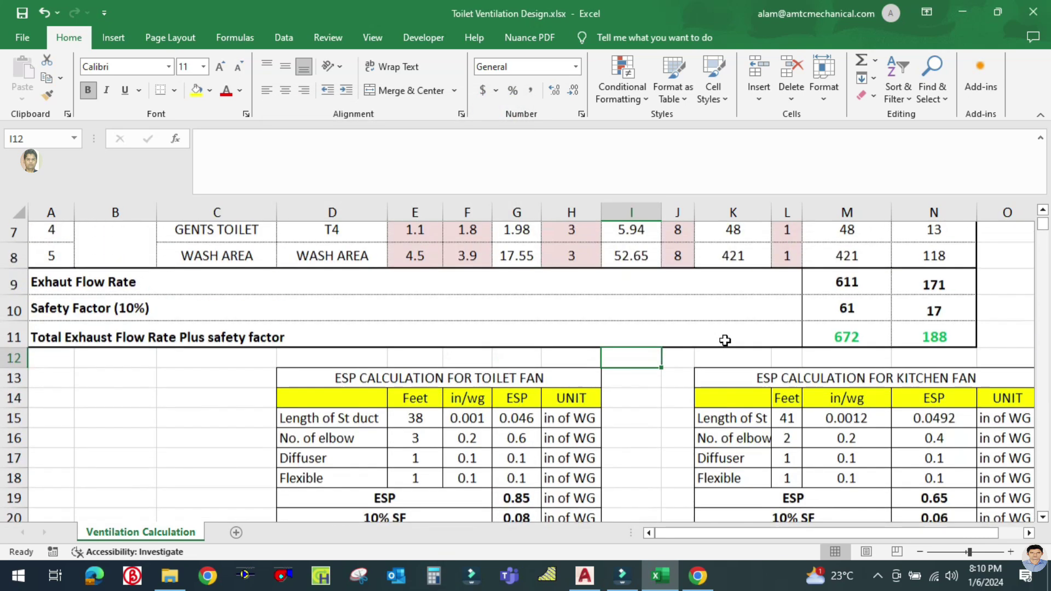
scroll(677, 353, down, 3)
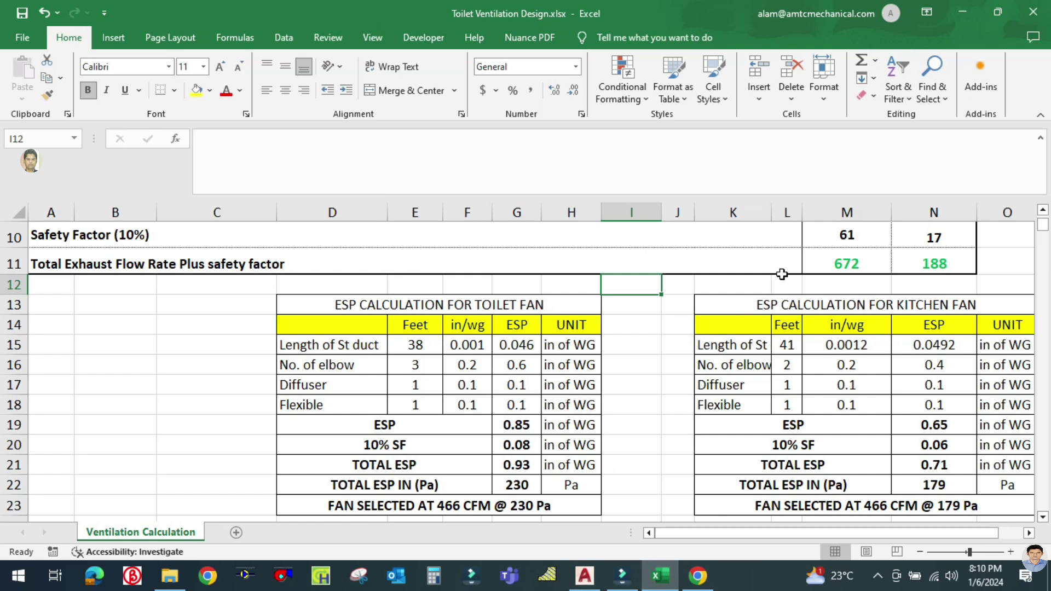
scroll(504, 386, up, 1)
scroll(504, 386, down, 1)
scroll(610, 387, up, 1)
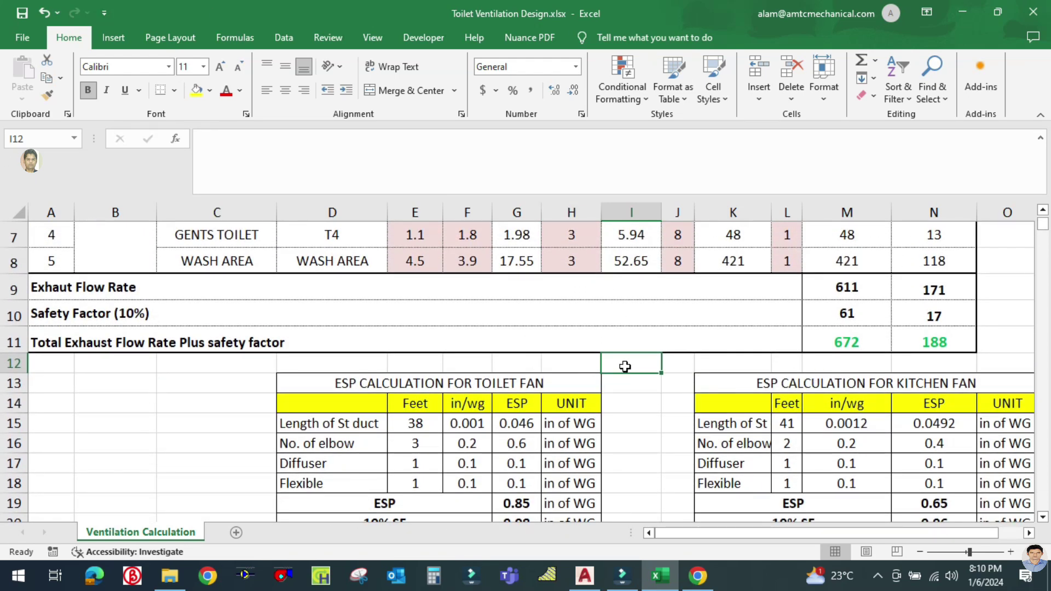
scroll(630, 355, down, 1)
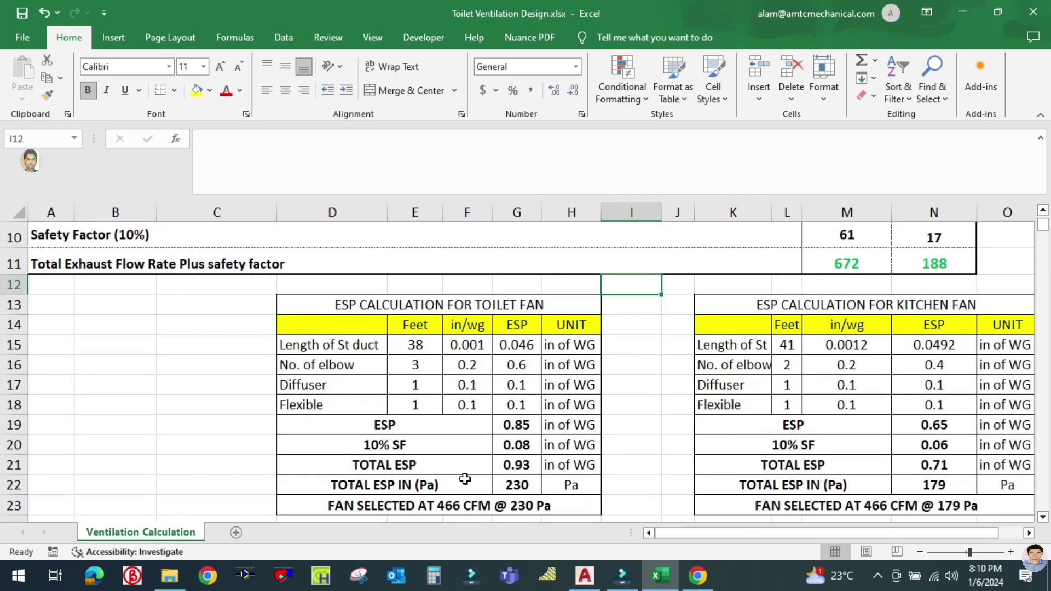
scroll(464, 479, down, 1)
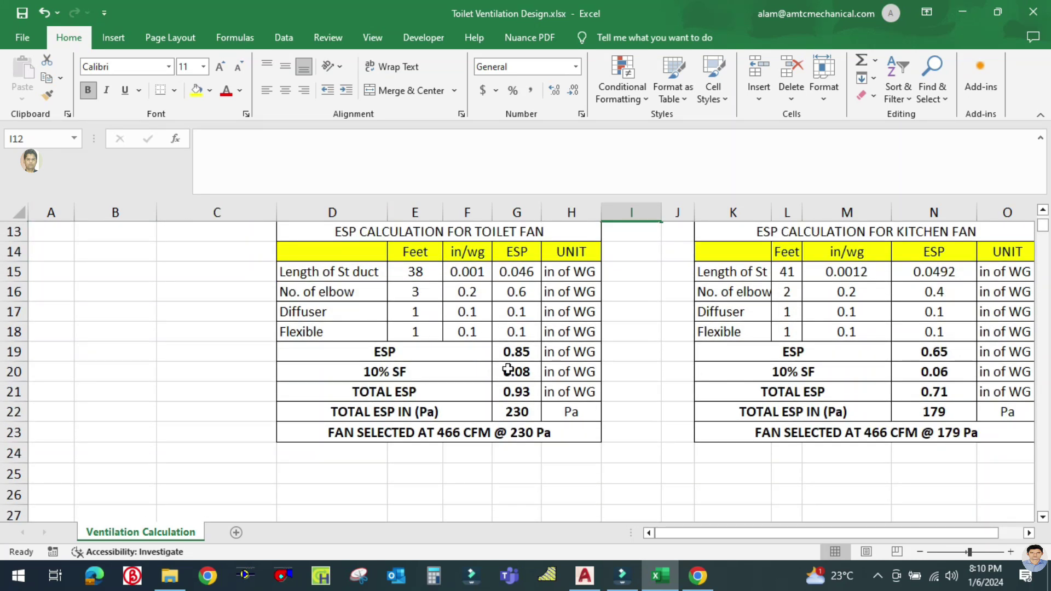
- Inspect the fan selection text in merged cell D23 beneath the toilet fan's ESP calculation without editing it
scroll(781, 336, up, 1)
scroll(501, 486, down, 1)
click(445, 471)
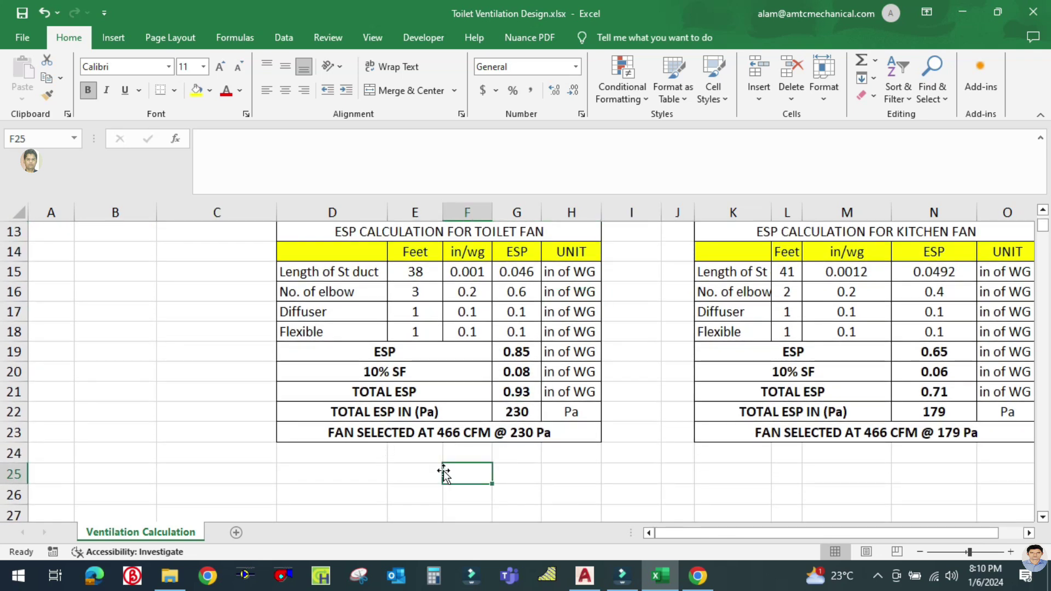
click(403, 431)
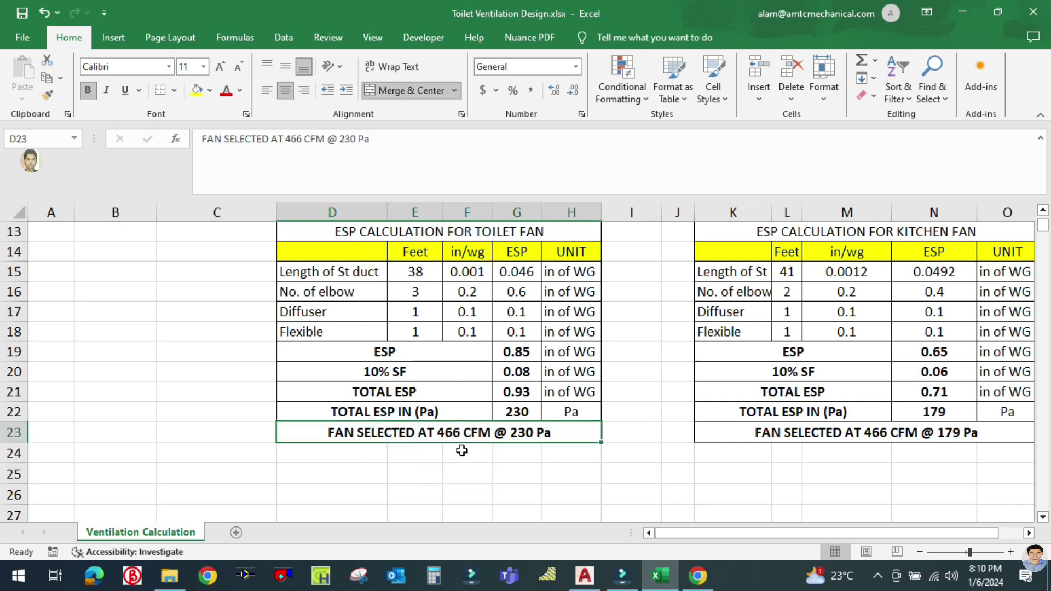
click(487, 471)
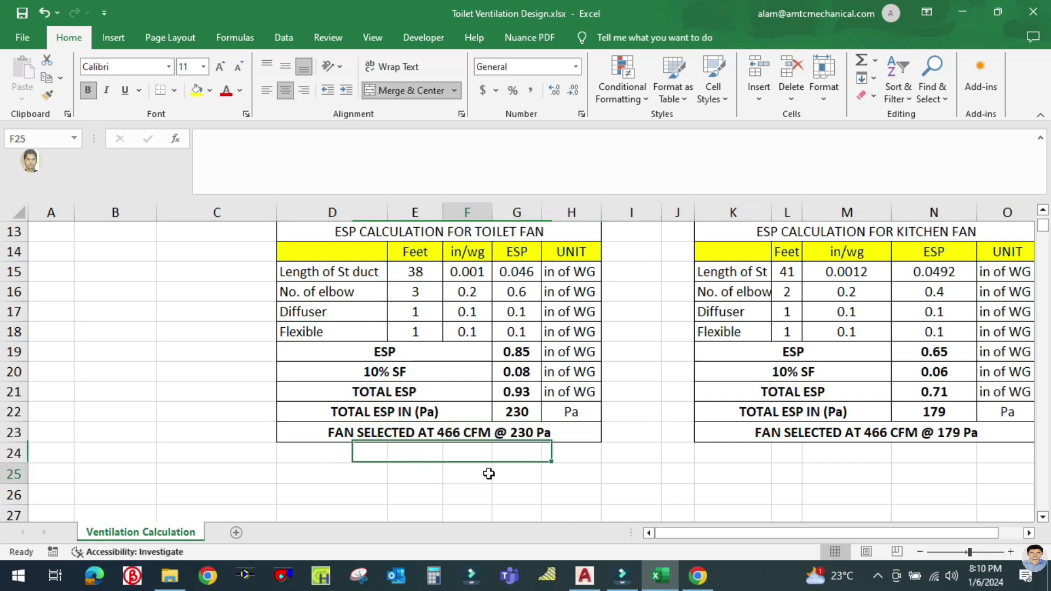
click(535, 444)
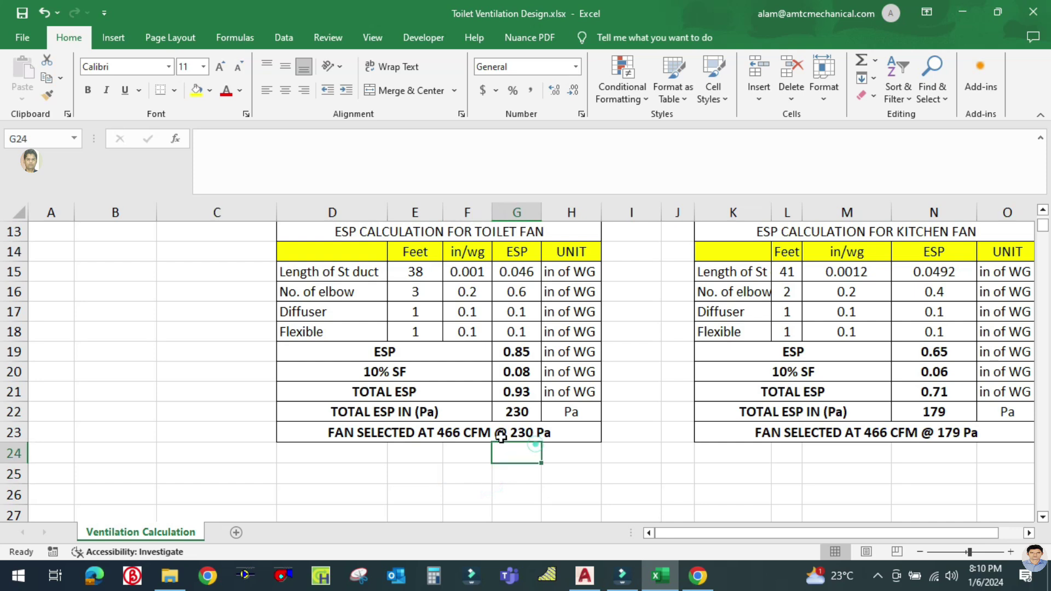
click(461, 435)
double_click(457, 432)
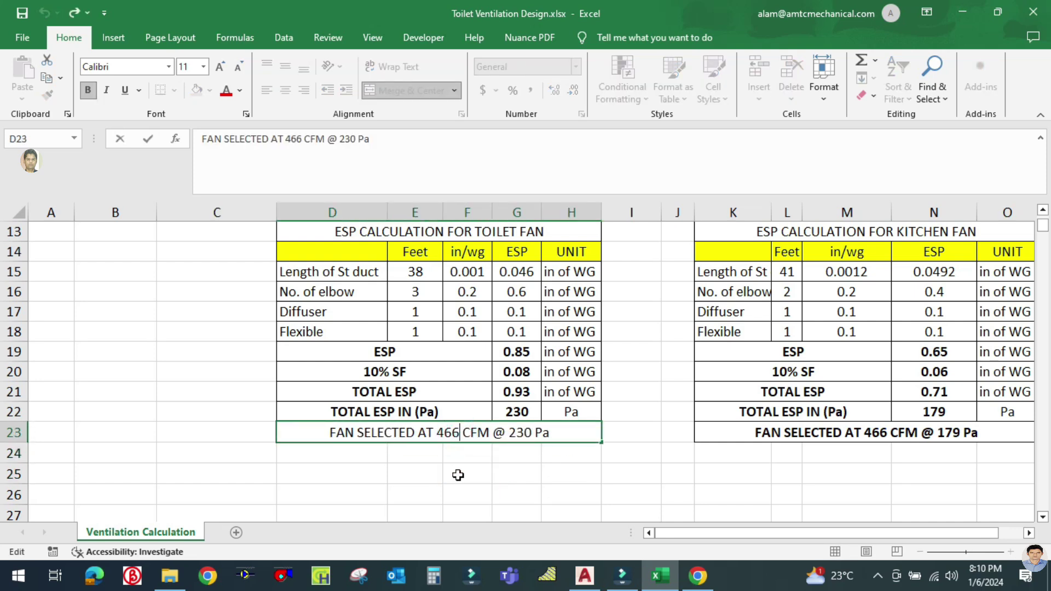
key(Escape)
- Review the total exhaust flow rate rows against the fan ESP tables and the room-by-room ventilation calculation above
scroll(476, 473, up, 1)
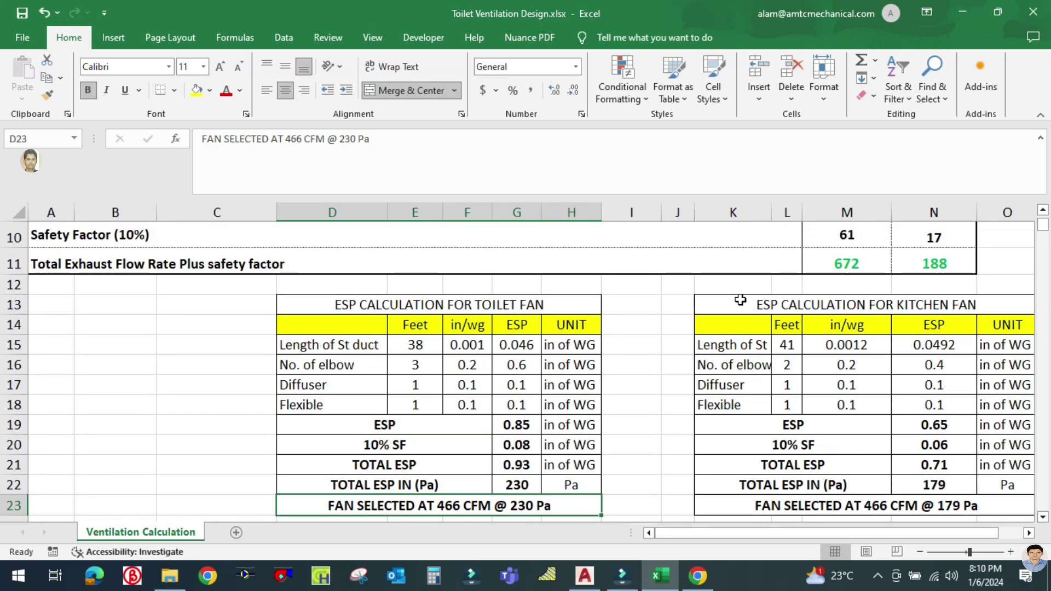
scroll(900, 299, down, 1)
scroll(903, 299, up, 1)
scroll(848, 307, down, 1)
scroll(766, 350, up, 1)
scroll(712, 369, up, 1)
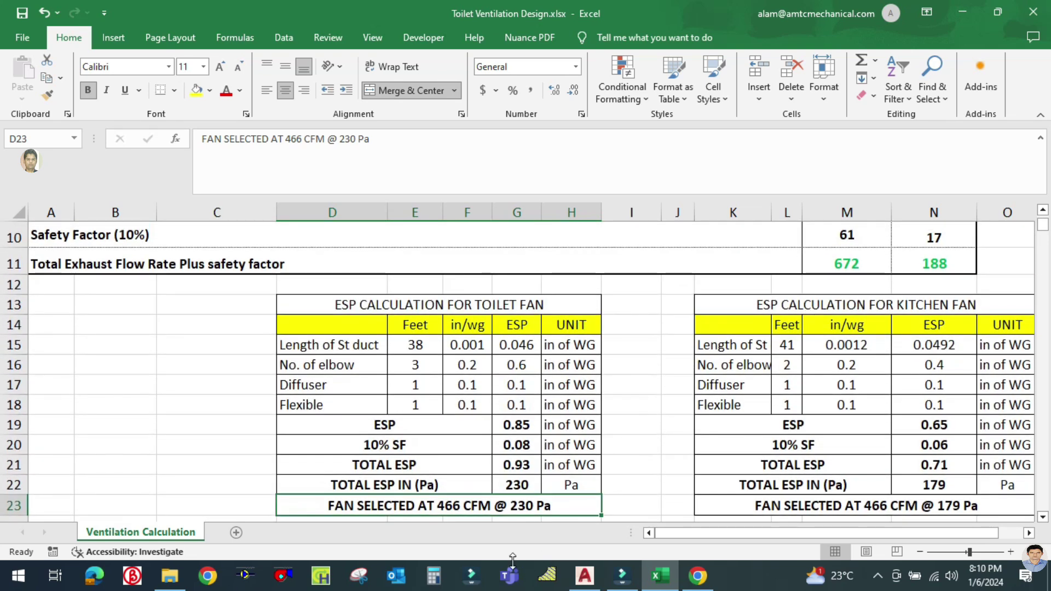
click(110, 385)
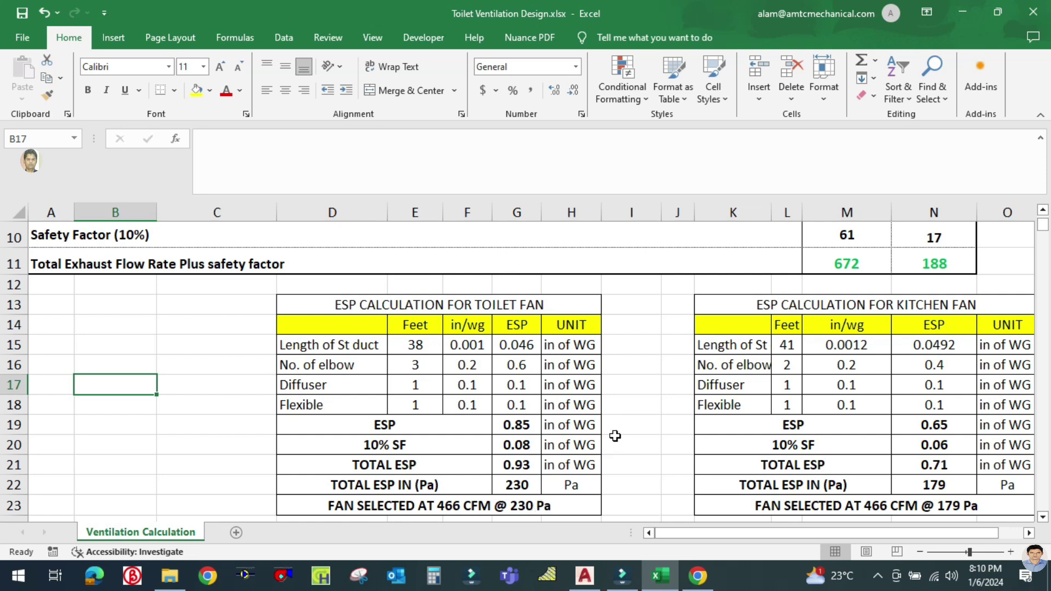
scroll(615, 436, up, 3)
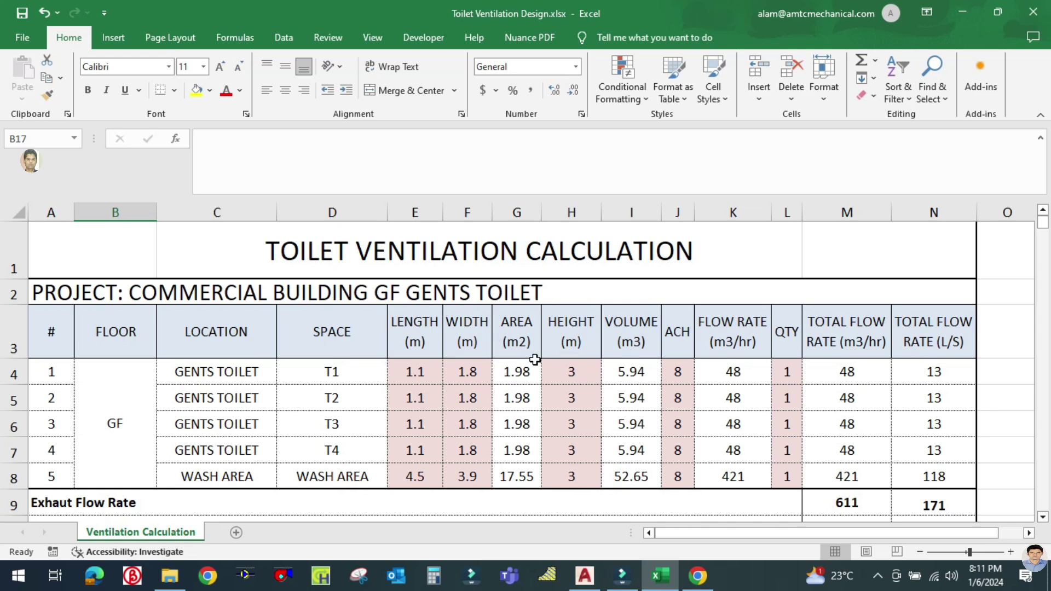
scroll(640, 438, down, 3)
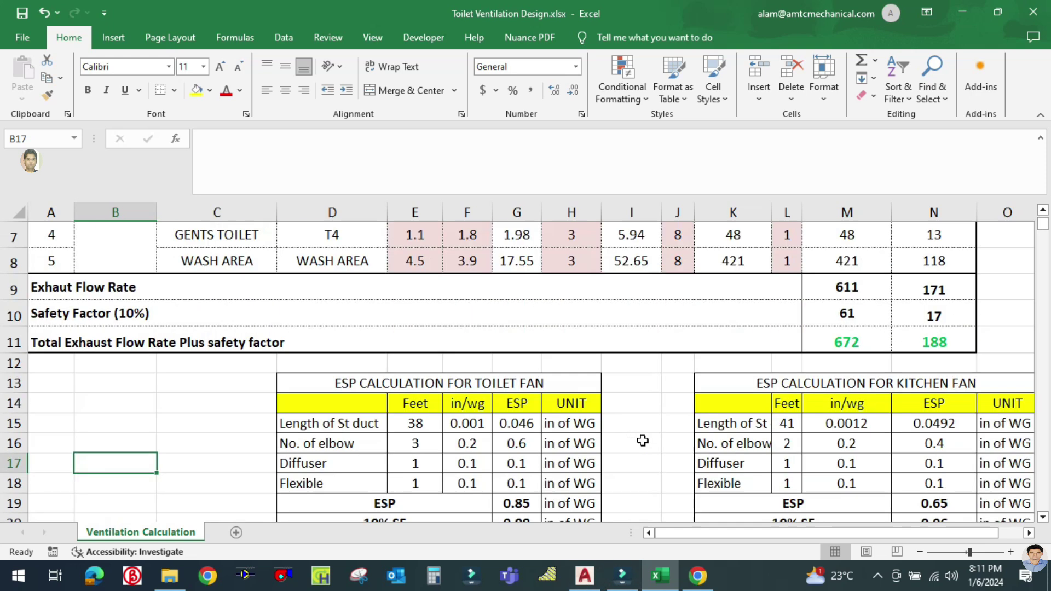
- Switch to AutoCAD to examine the gents toilets and wash area plan, and return to the start of the Excel ventilation calculation
click(593, 585)
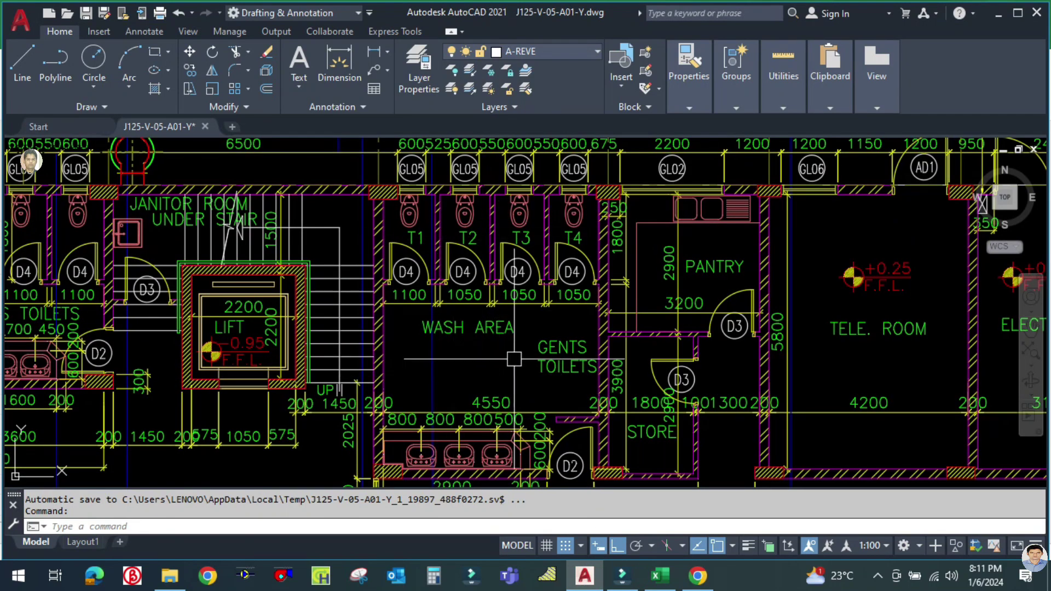
drag(491, 363, 497, 390)
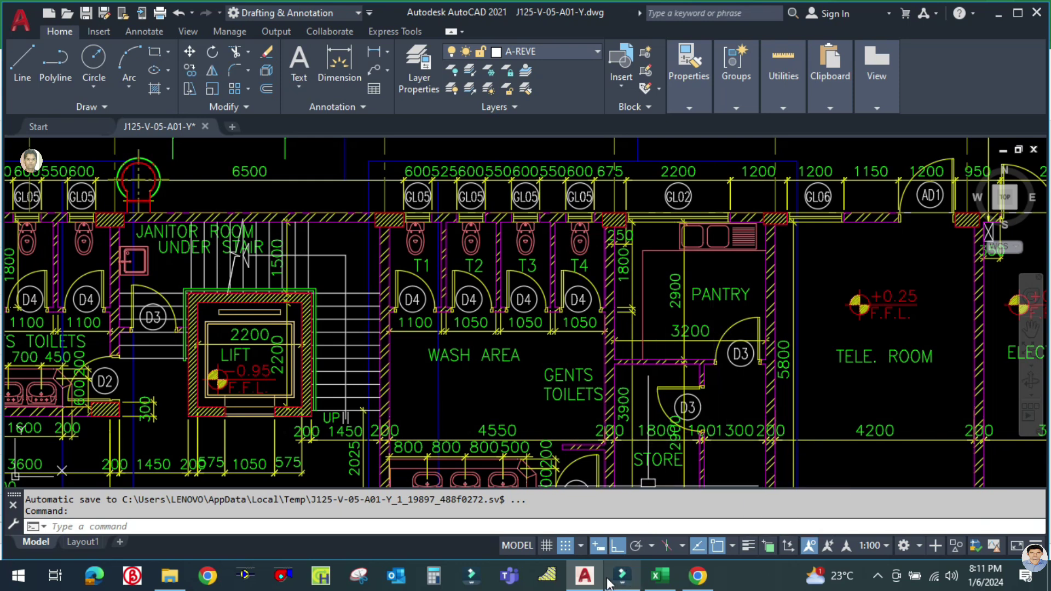
click(659, 575)
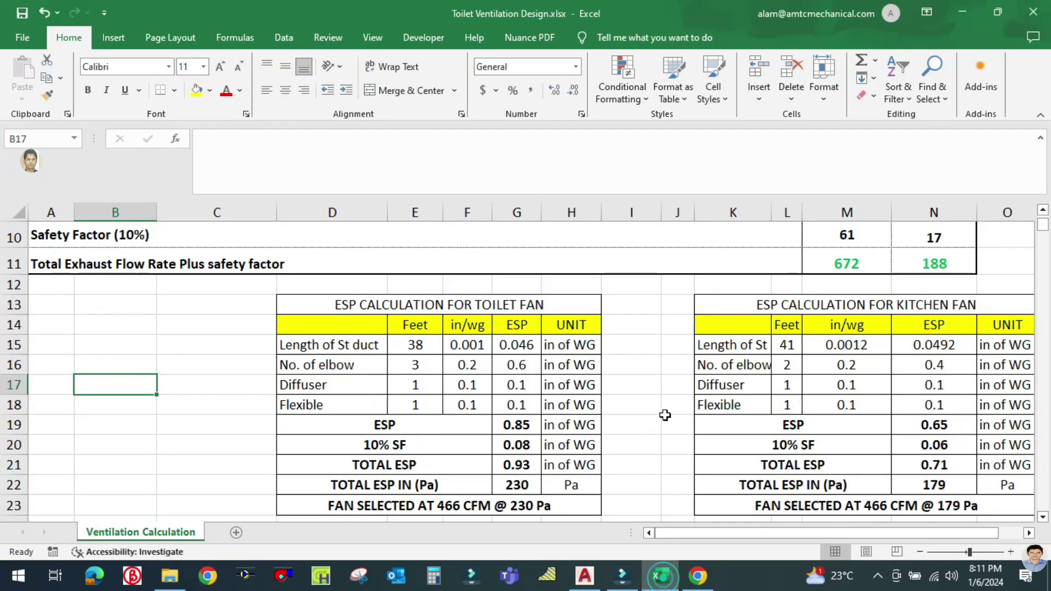
scroll(586, 417, up, 3)
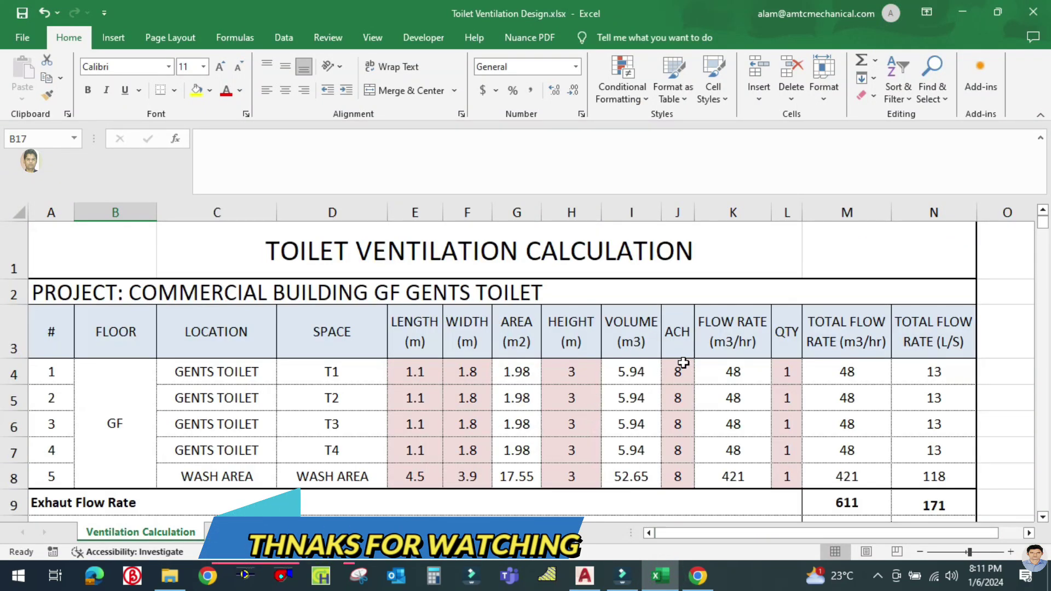